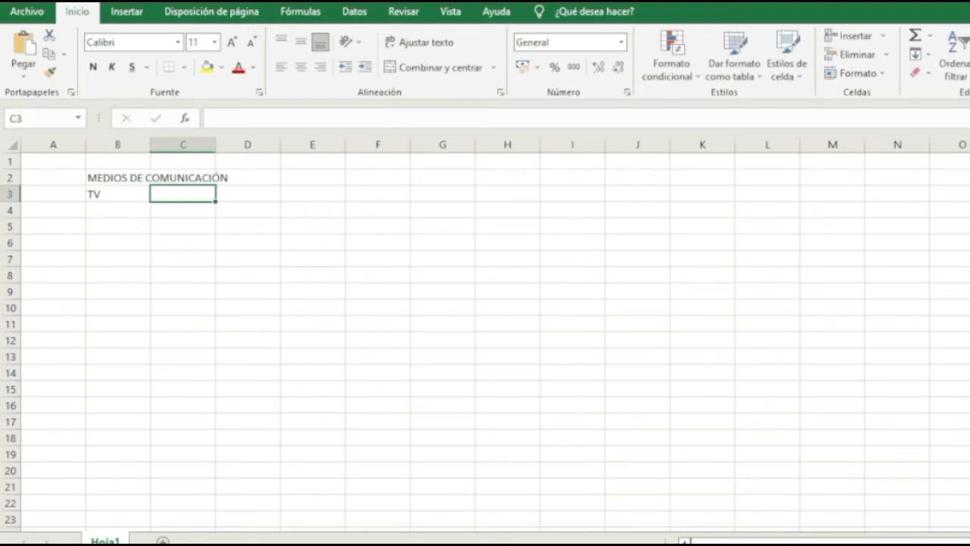
Enter 43 for TV in C3 and add RADIO with the value 31 in row 4
type("4")
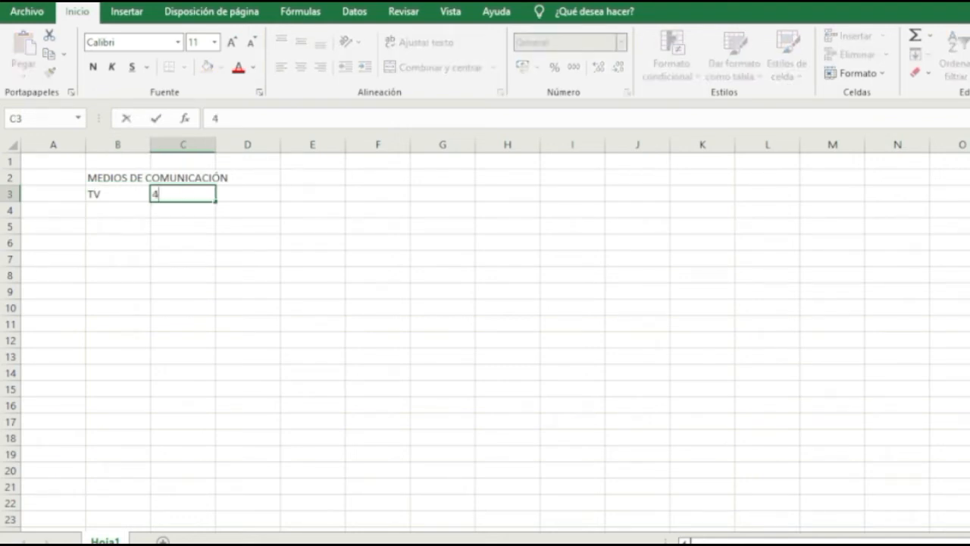
key("Down")
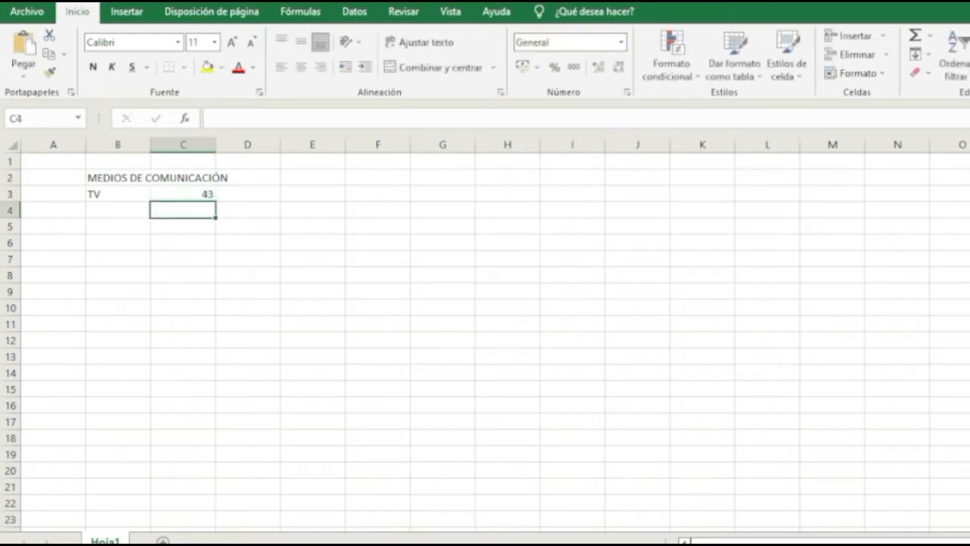
key("Left")
type("RADIO")
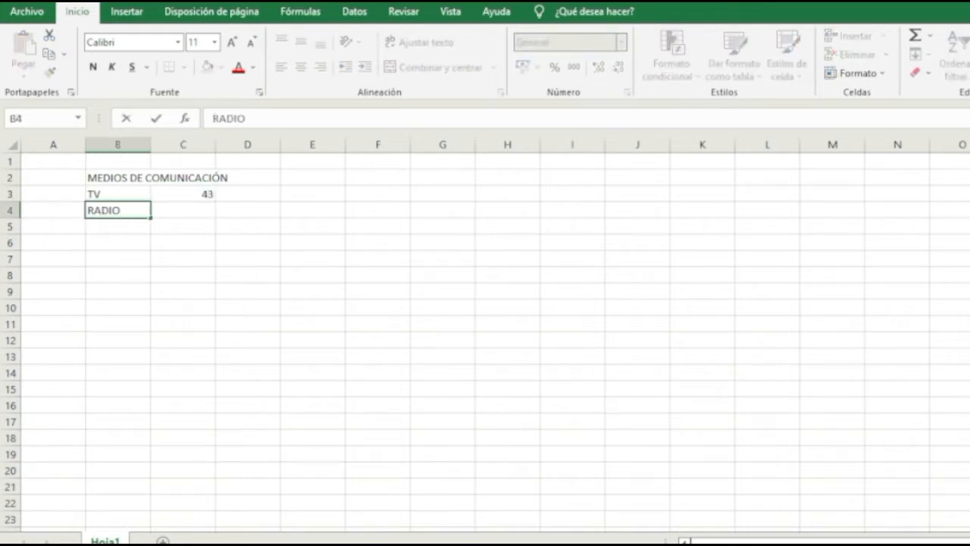
key("Right")
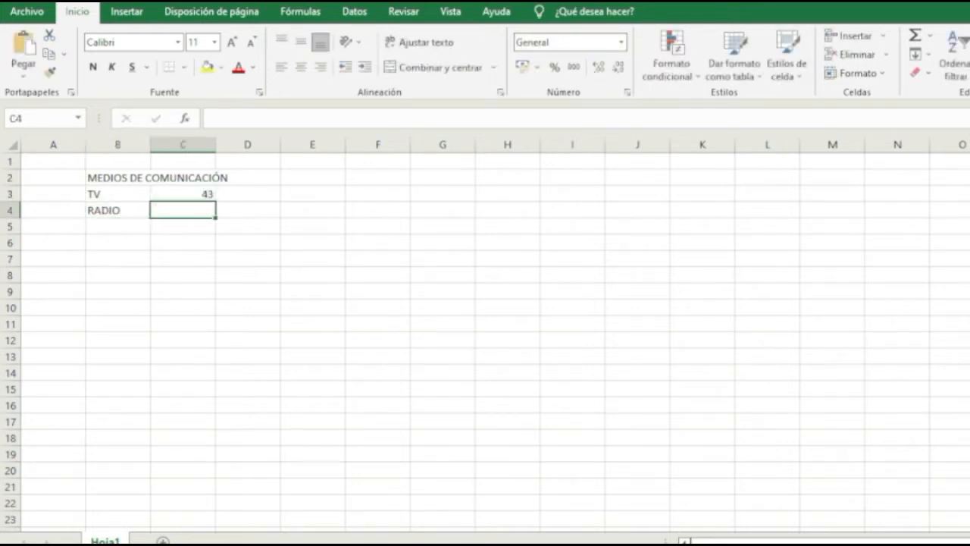
type("31")
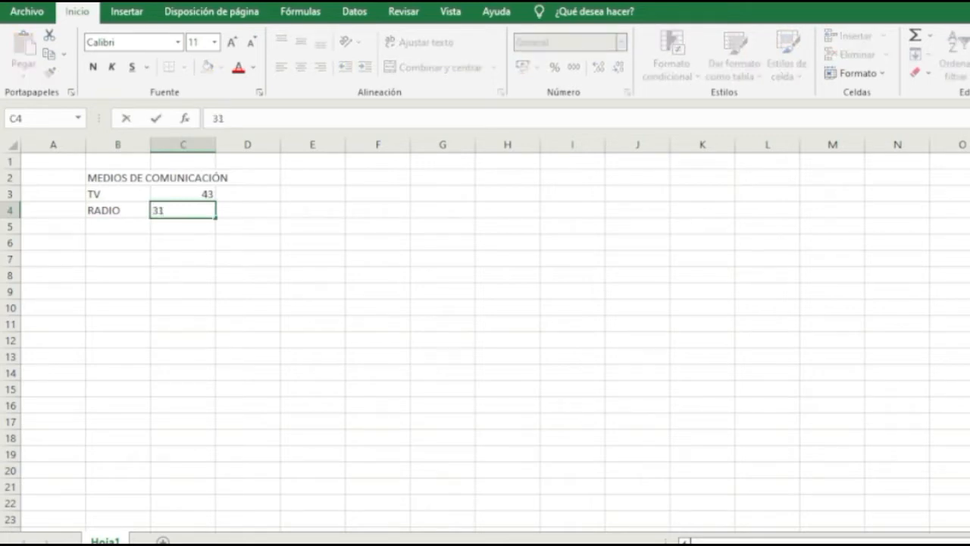
key("Return")
Add CELULAR in B5 with the value 20 in C5
key("Left")
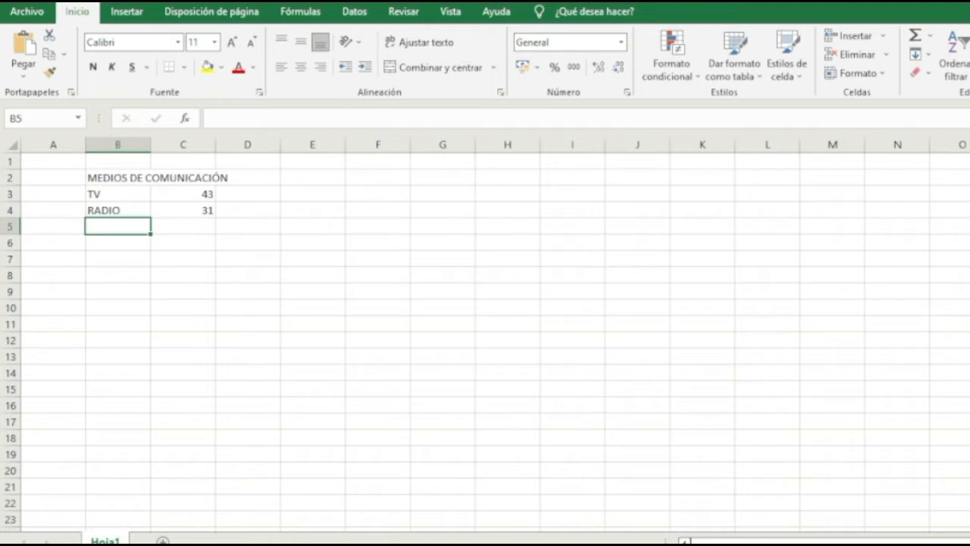
type("CE")
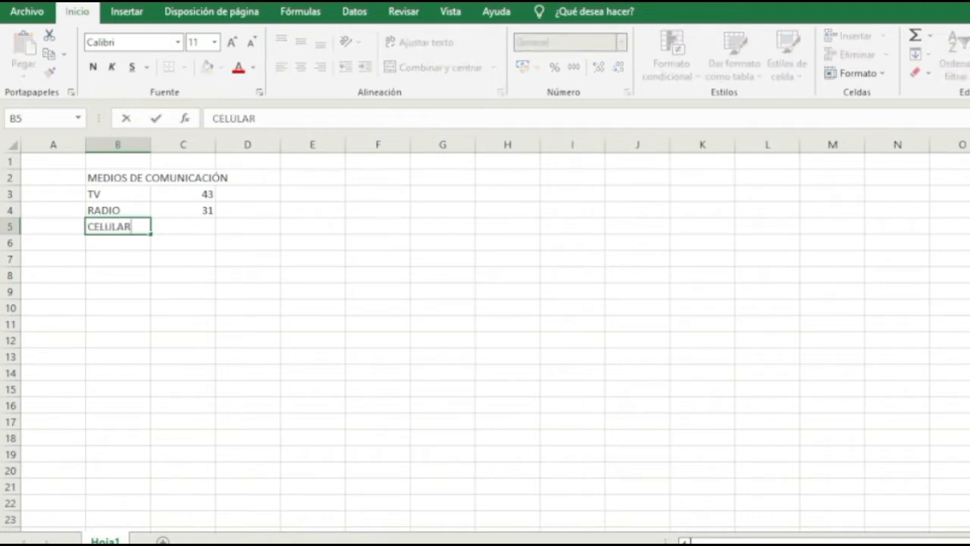
type("LULAR")
key("Tab")
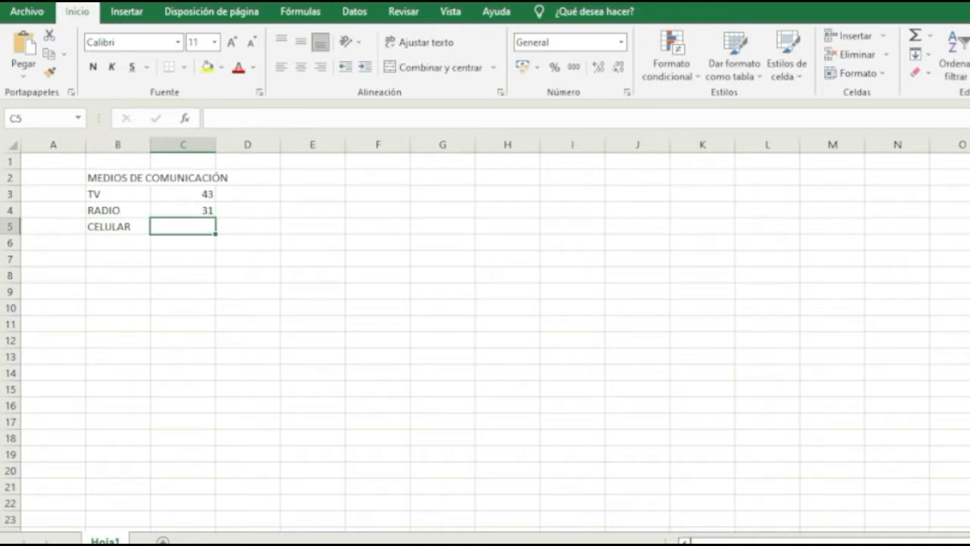
type("20")
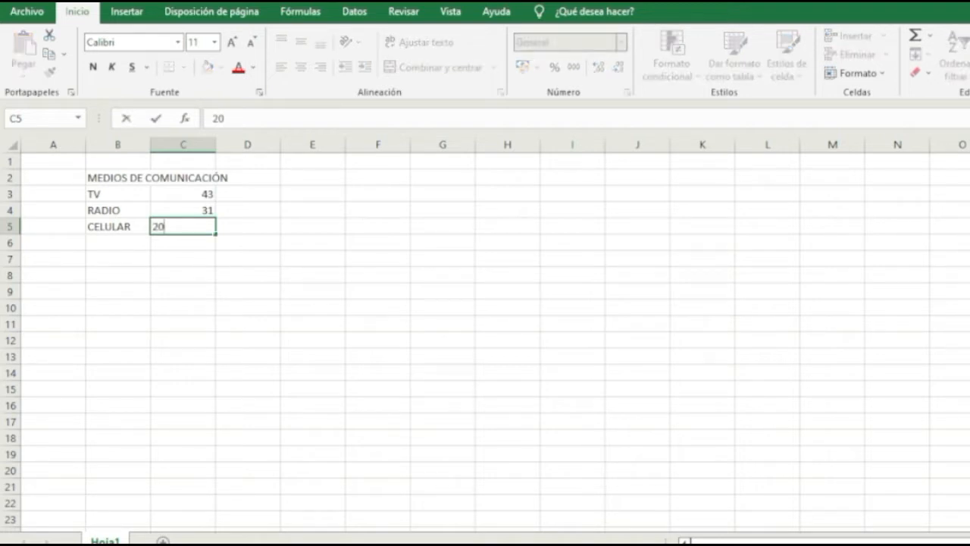
key("Tab")
key("Return")
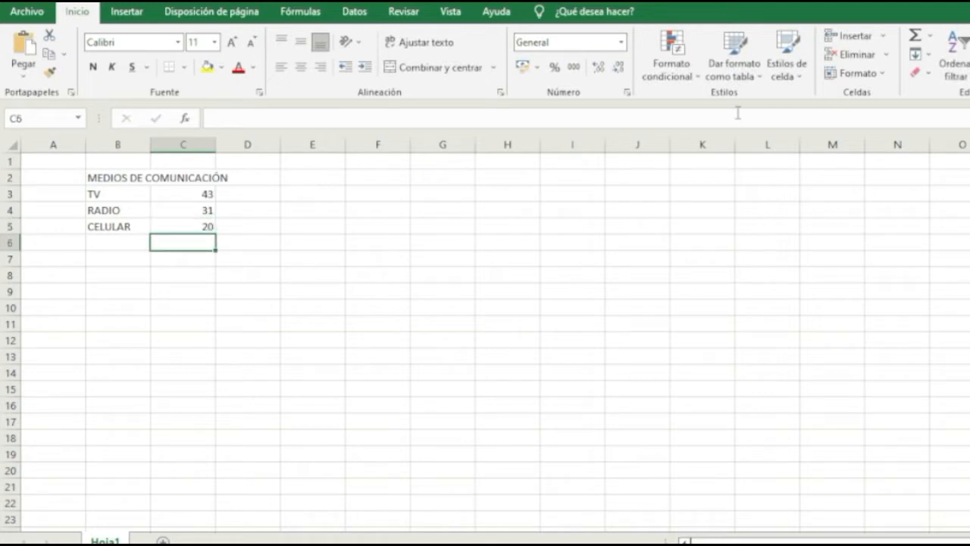
Sum the three values C3:C5 in cell C6 with AutoSum
left_click(914, 37)
key("Return")
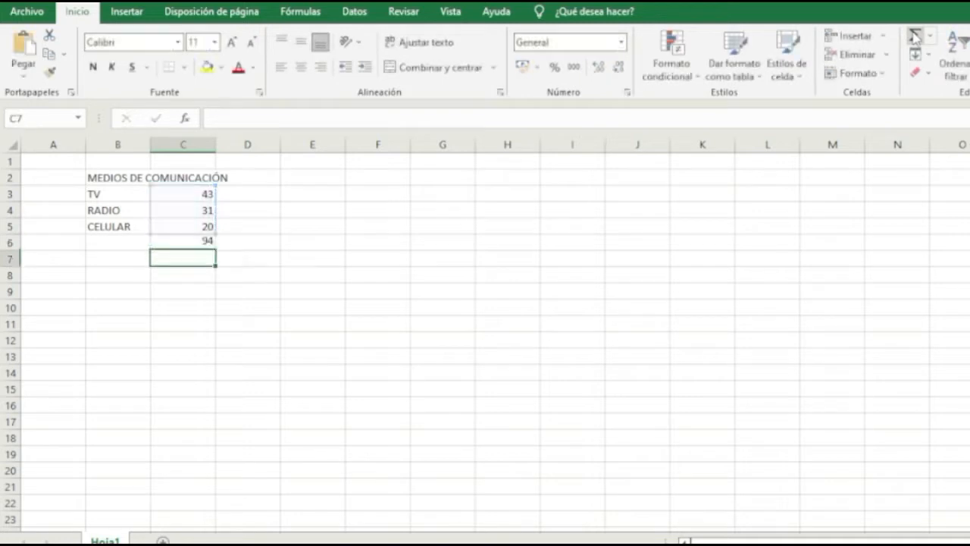
Enter OTROS in B6 and the value 6 in C6
left_click(118, 247)
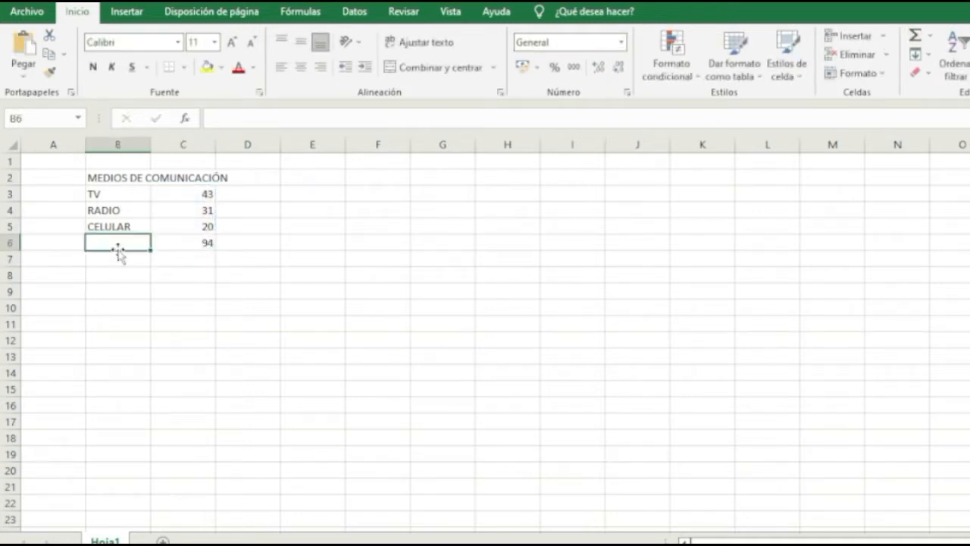
type("OTR")
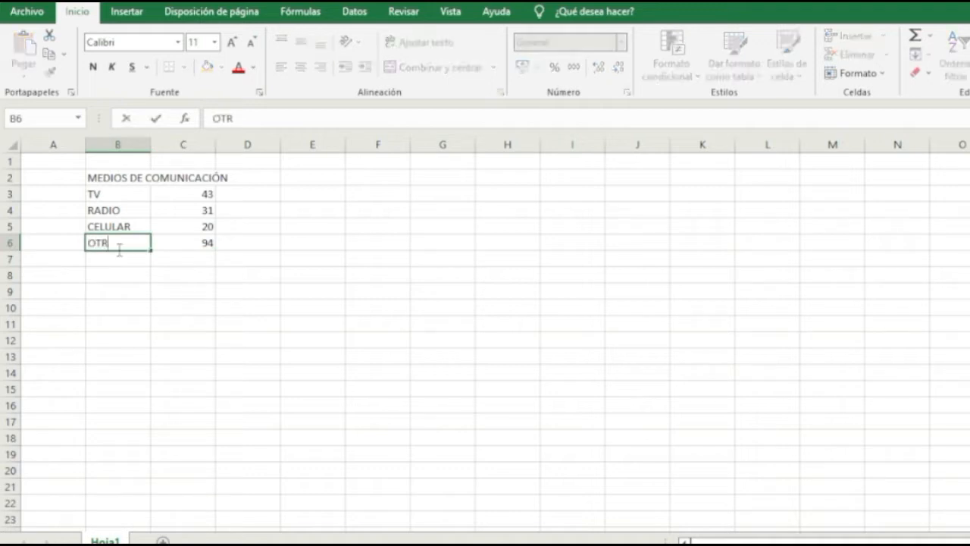
type("OS")
left_click(206, 244)
type("6")
key("Return")
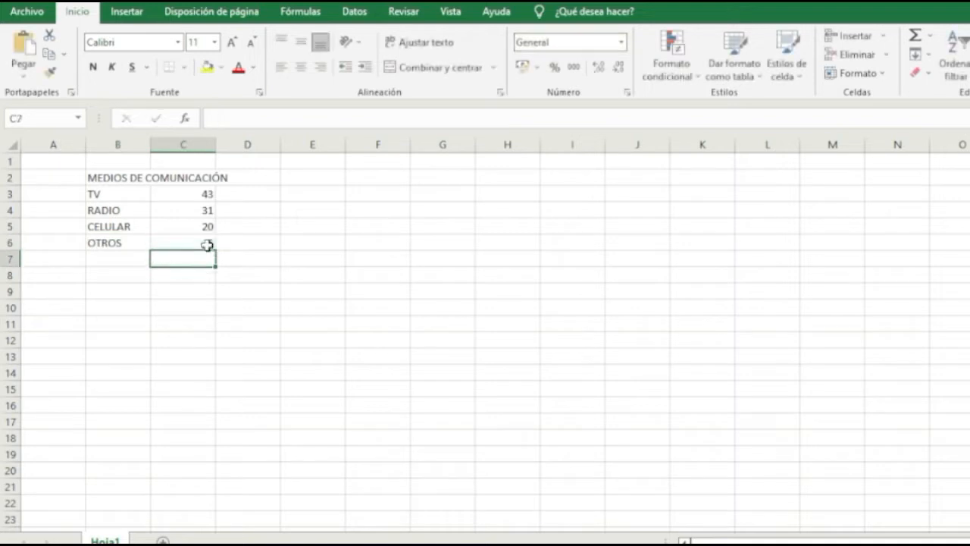
Total the four values C3:C6 in cell C7 with AutoSum
left_click(914, 36)
key("Return")
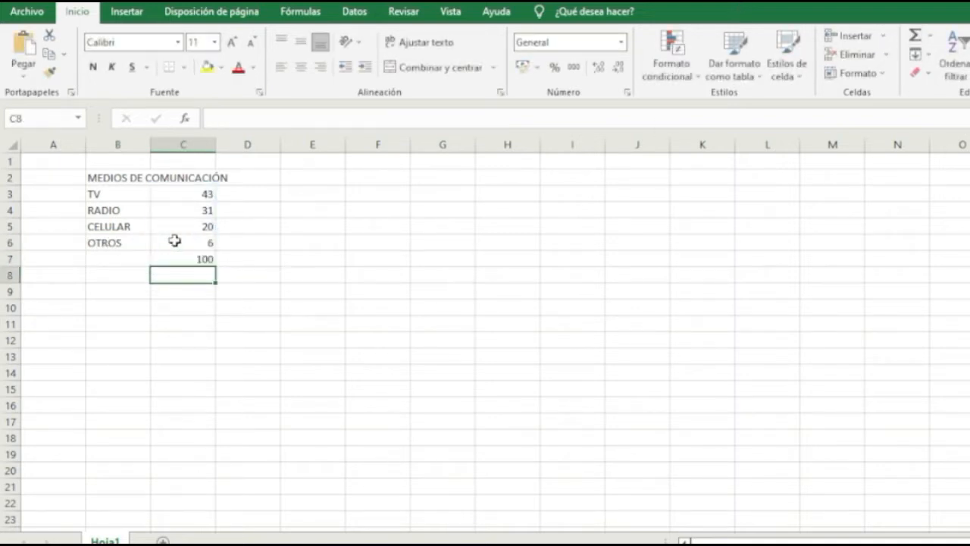
left_click(201, 258)
Apply all borders to the data range B3:C6
left_click_drag(106, 194, 213, 238)
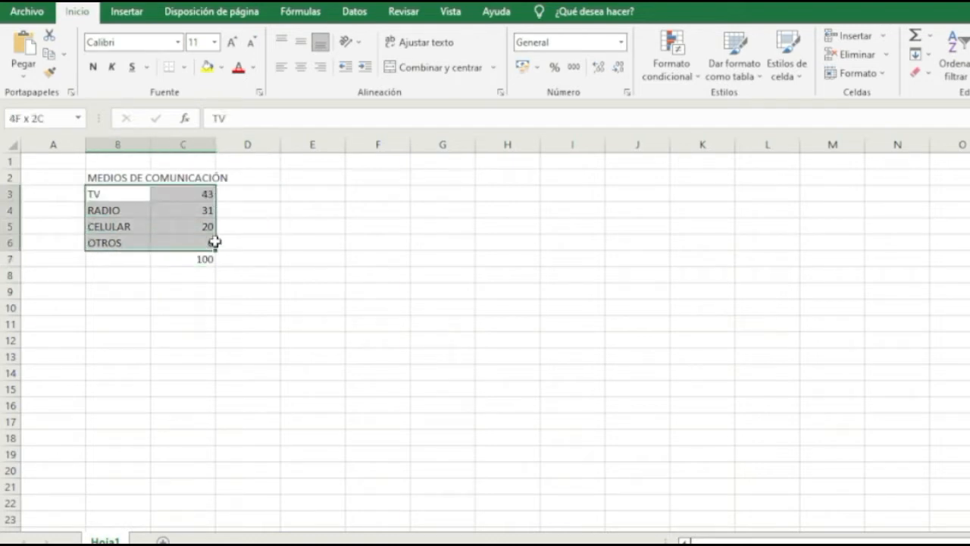
left_click(184, 67)
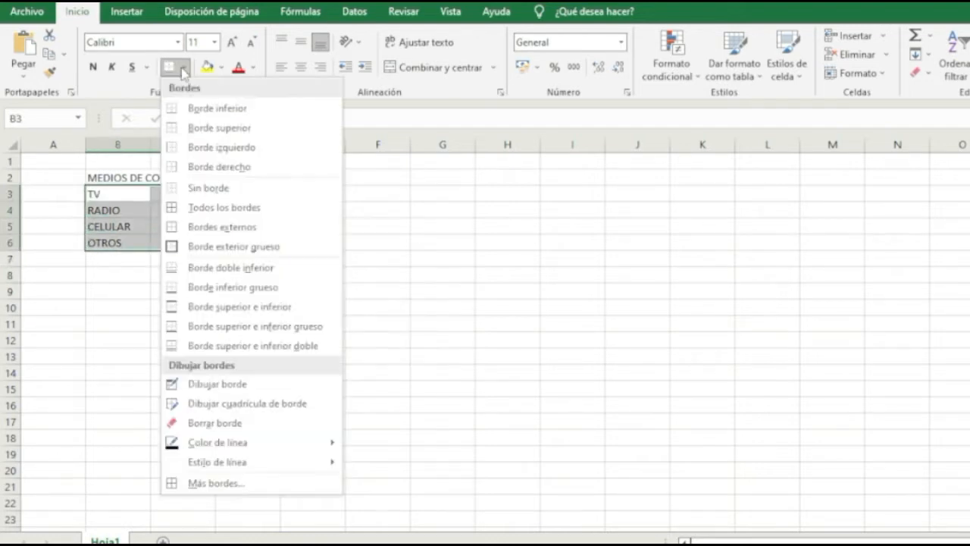
left_click(206, 208)
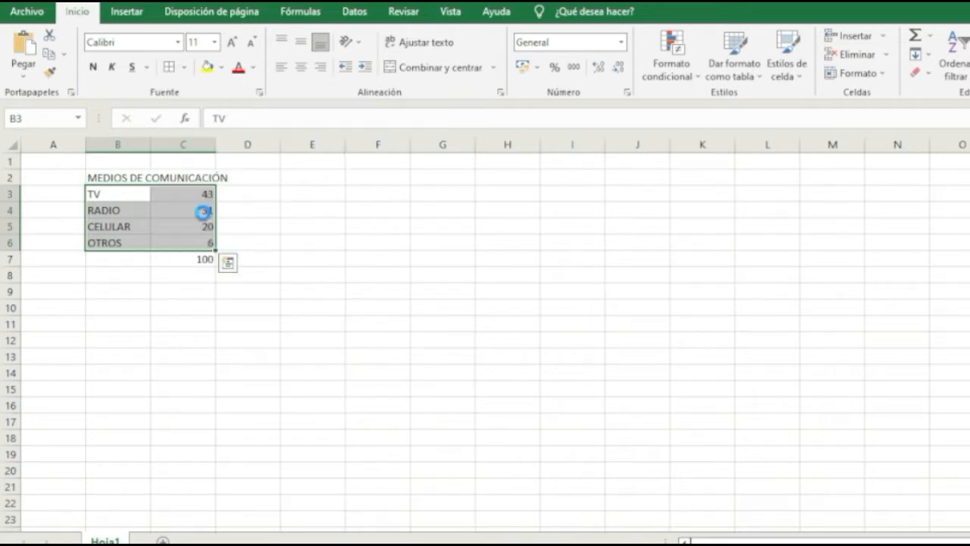
left_click(232, 216)
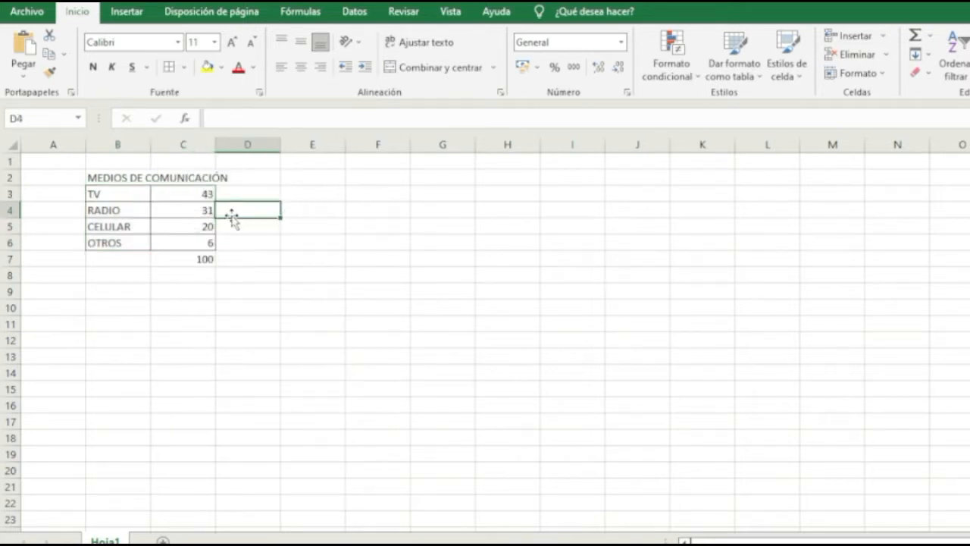
Insert a 3D pie chart from the data range B3:C6
left_click_drag(129, 195, 197, 244)
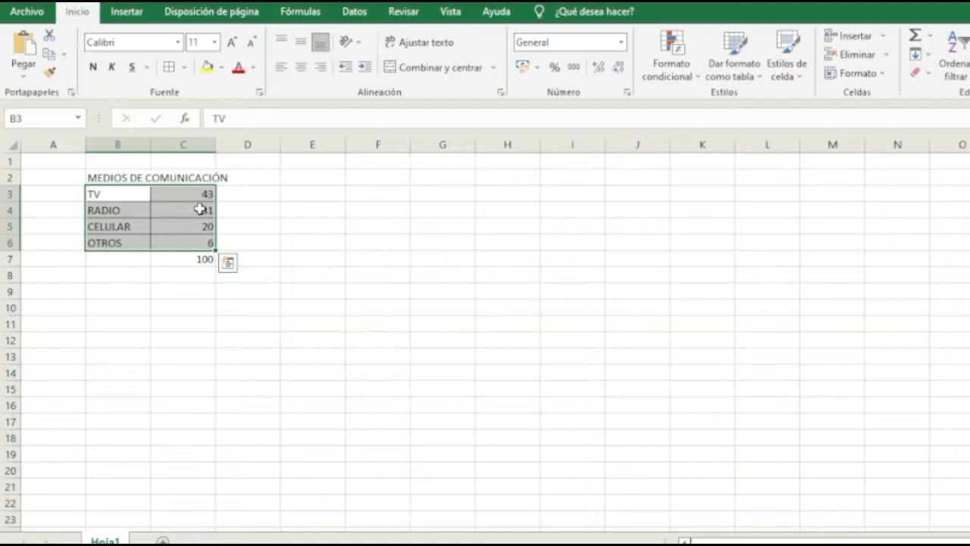
left_click(126, 12)
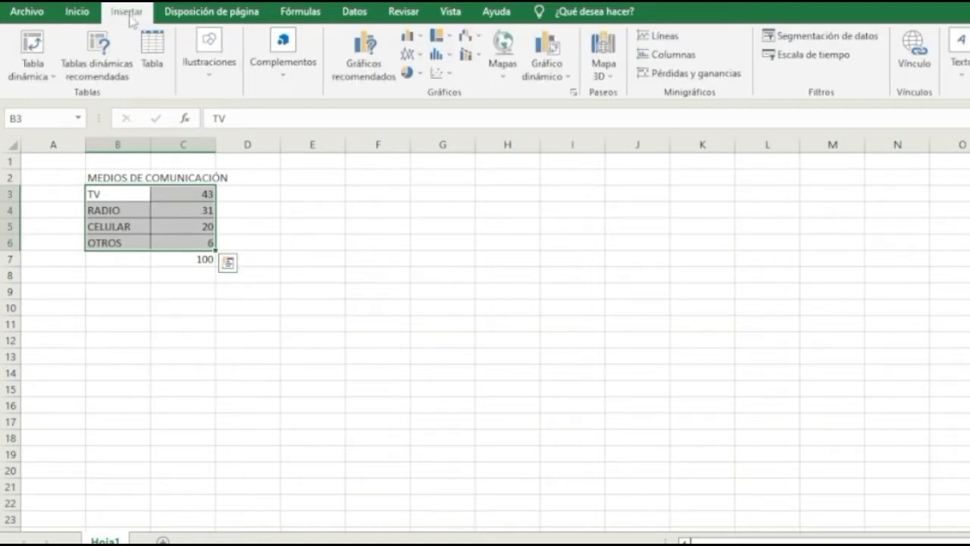
left_click(425, 75)
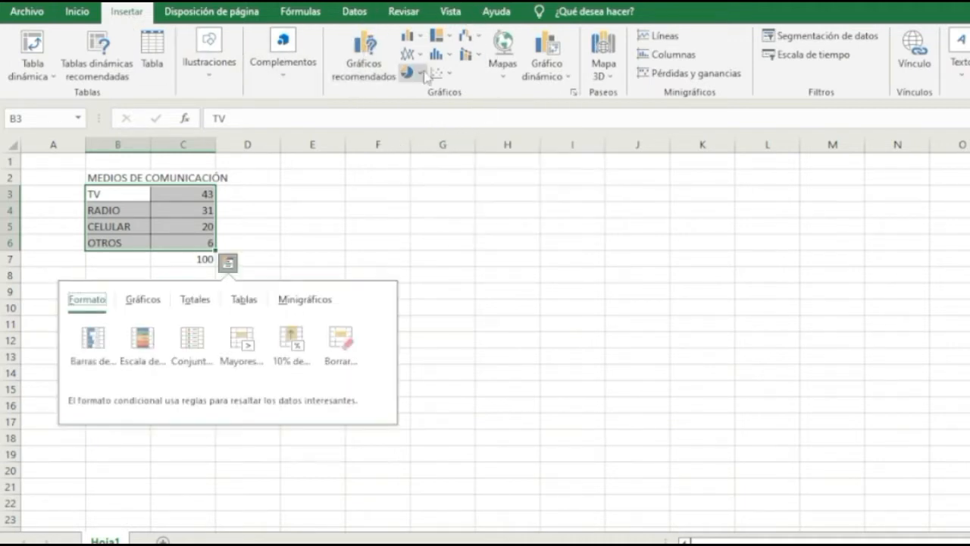
left_click(426, 75)
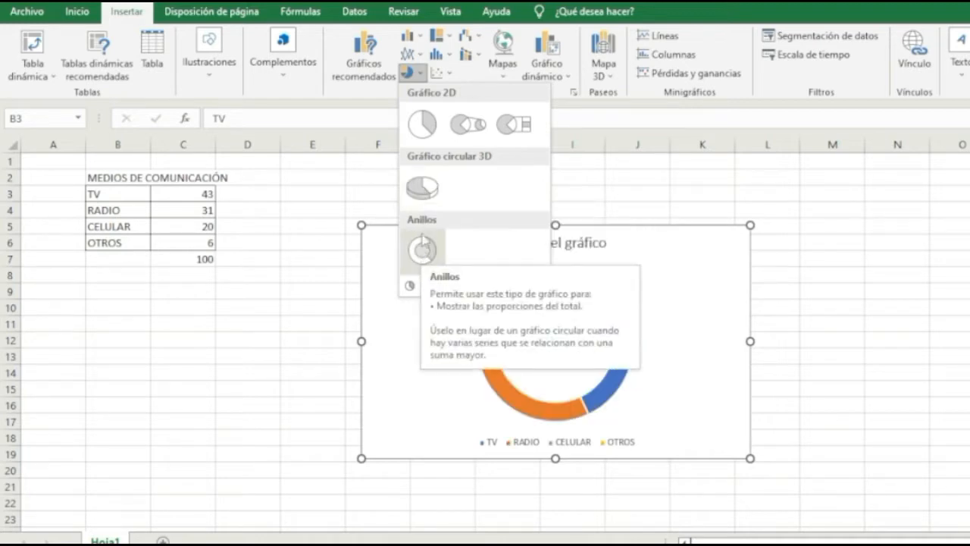
left_click(422, 191)
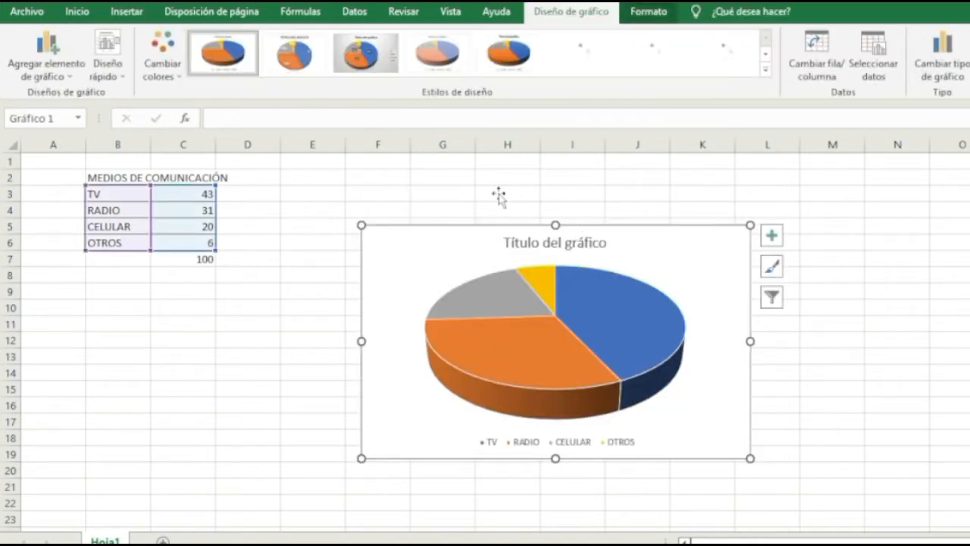
Move the pie chart up beside the data table, with its upper edge at row 2, and select its OTROS slice
left_click_drag(498, 193, 500, 176)
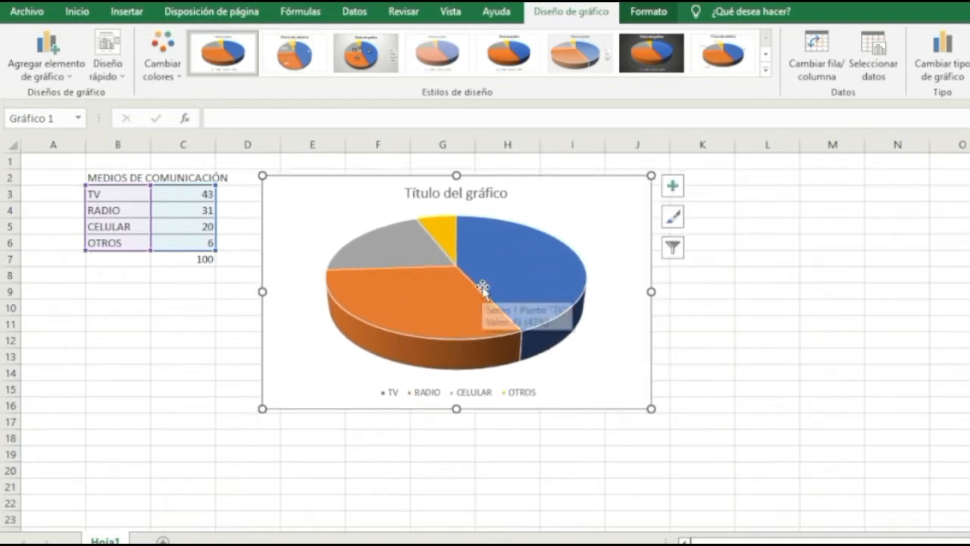
mouse_move(486, 303)
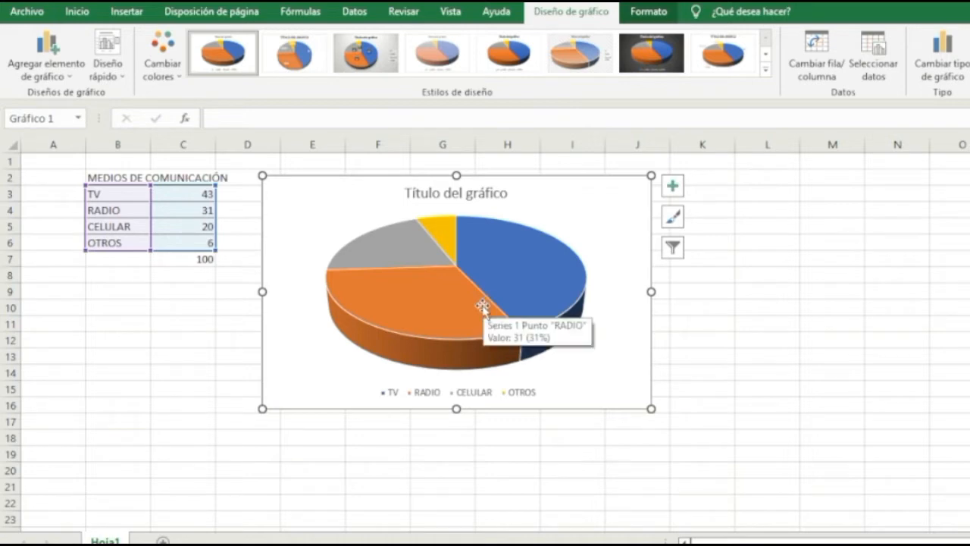
left_click(440, 320)
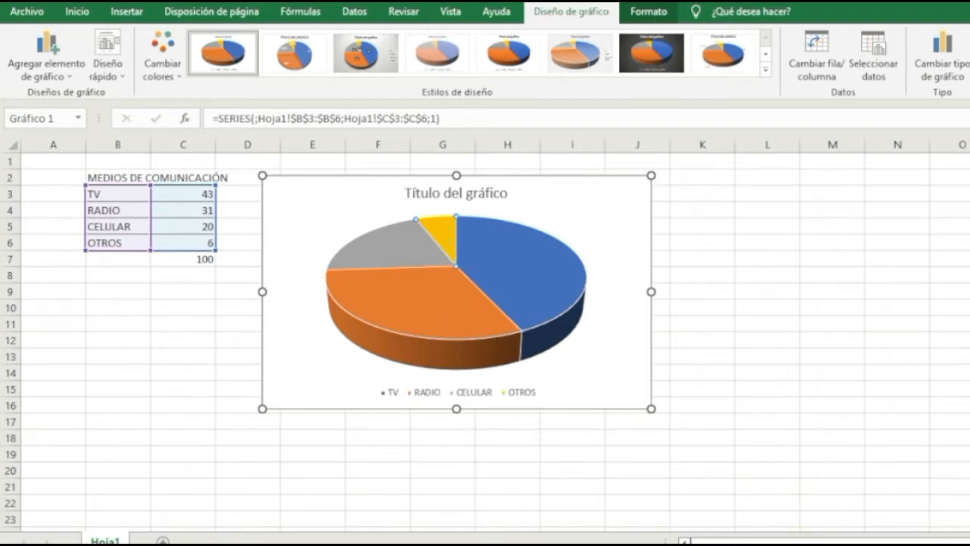
scroll(485, 333, "up", 3, "ctrl")
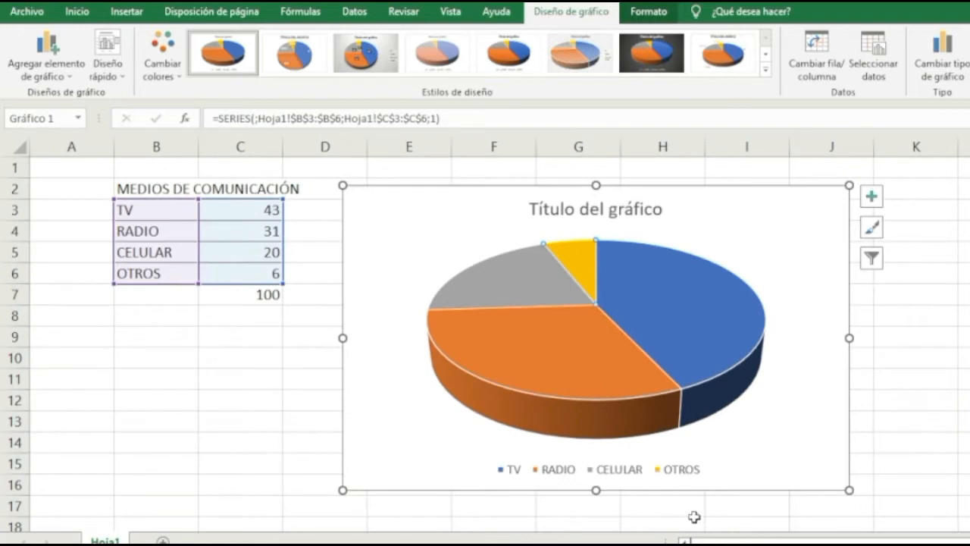
Try the second, third, fourth, fifth and seventh chart styles on the 3D pie chart
mouse_move(620, 324)
left_click(294, 66)
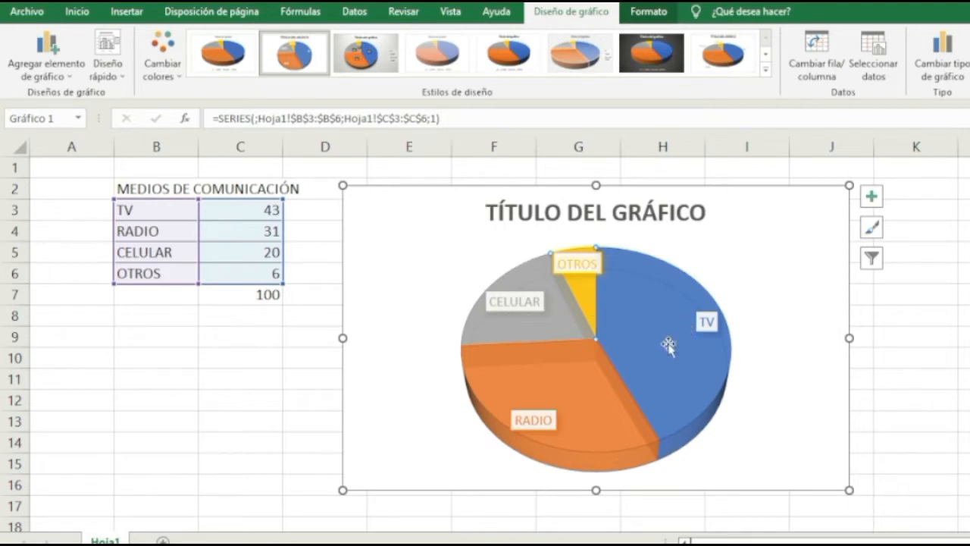
left_click(383, 67)
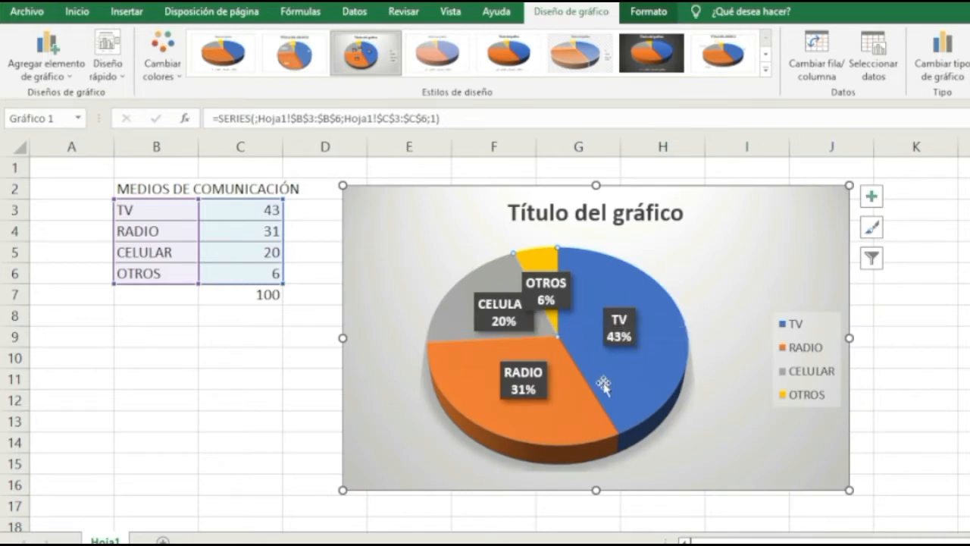
left_click(436, 70)
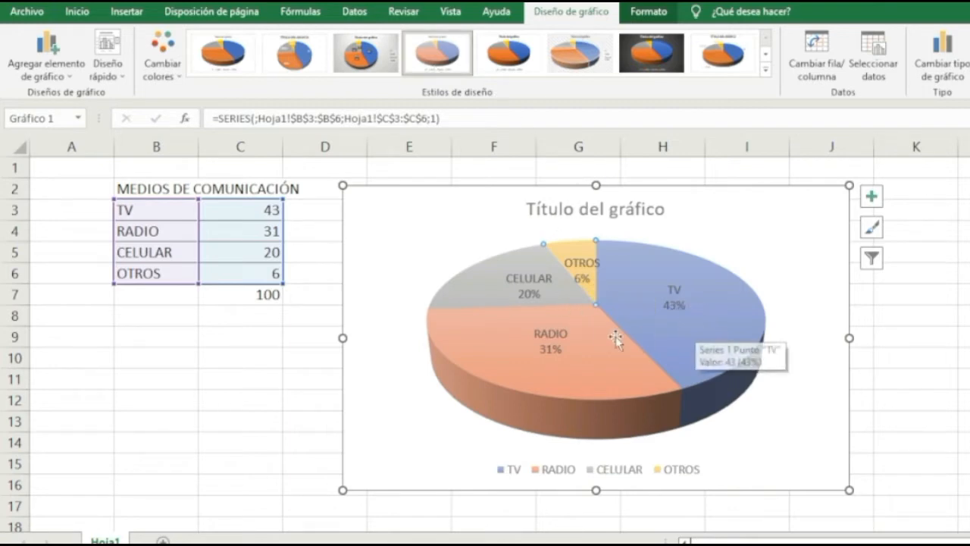
mouse_move(575, 343)
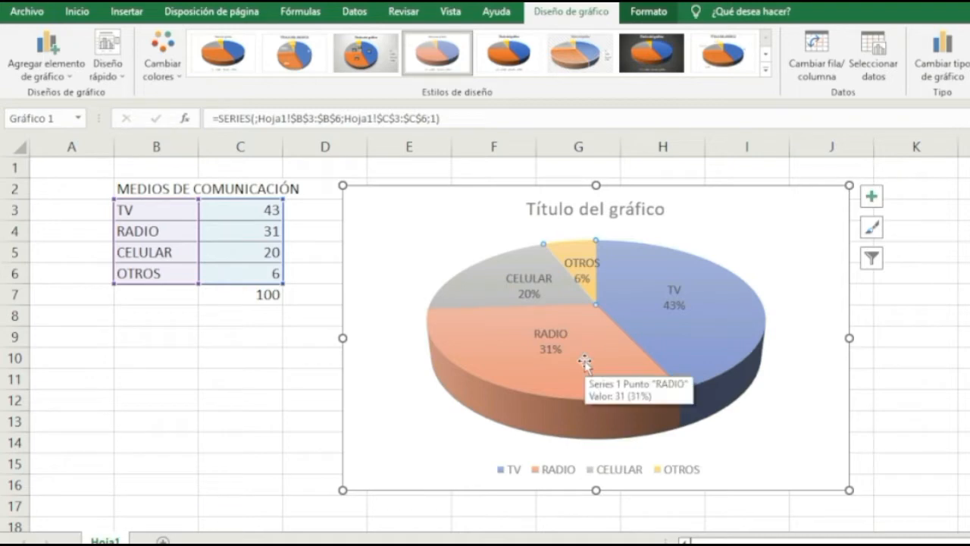
left_click(520, 63)
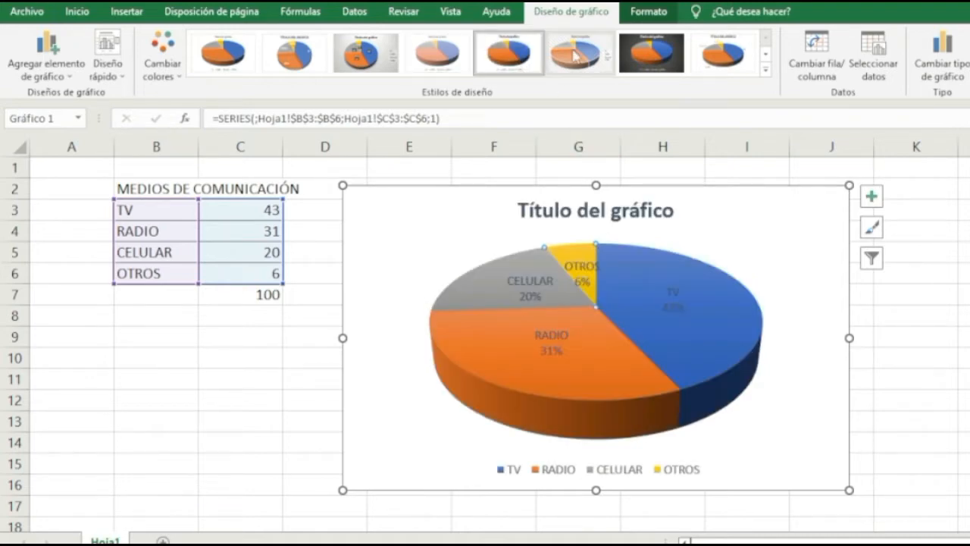
left_click(636, 65)
Apply the eighth chart style, with category and percentage labels outside the slices, and expand the list of chart styles
left_click(720, 57)
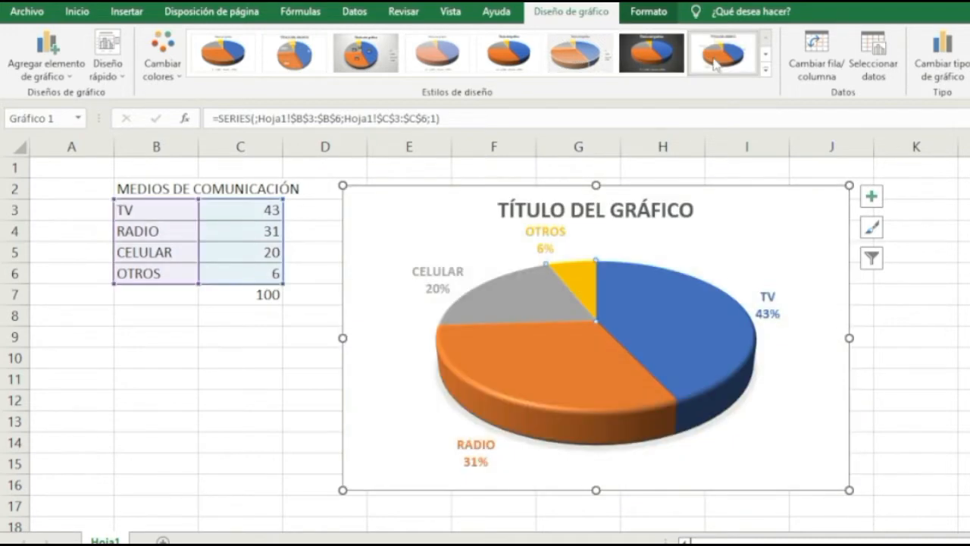
left_click(766, 71)
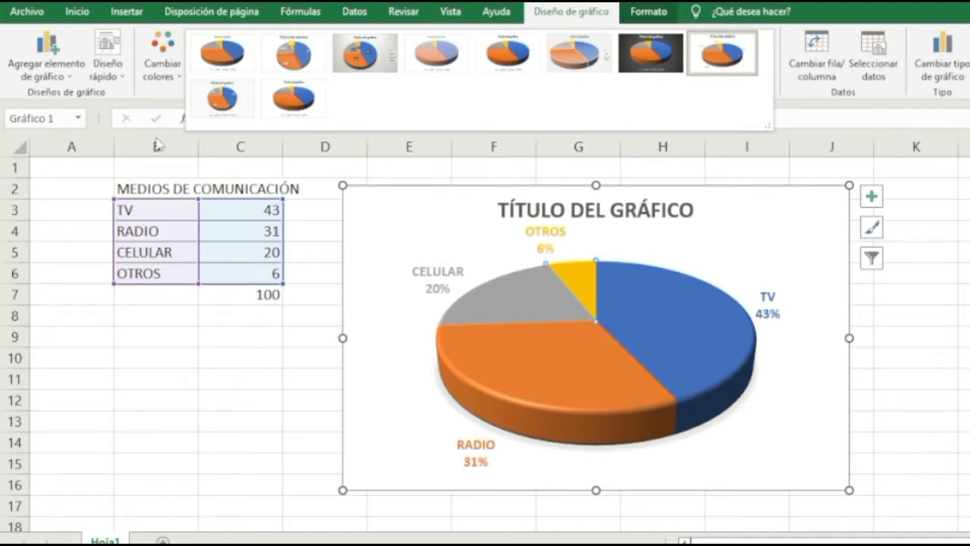
Try the ninth and tenth chart styles on the 3D pie chart and apply the sixth style
left_click(241, 110)
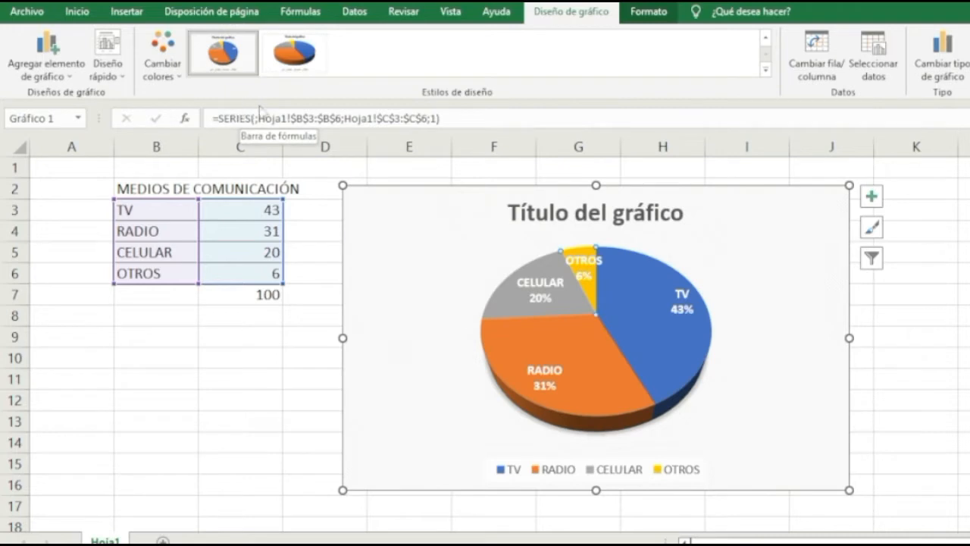
left_click(300, 63)
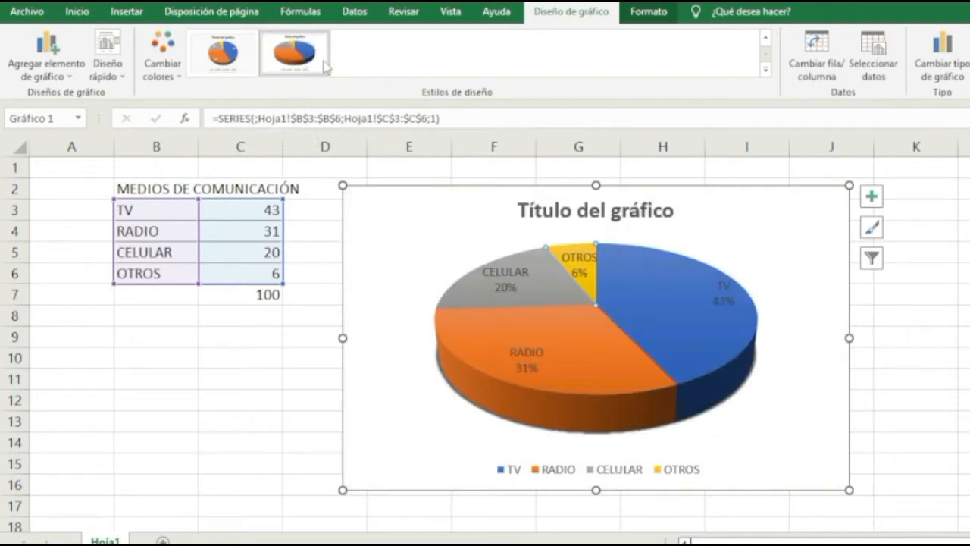
left_click(765, 69)
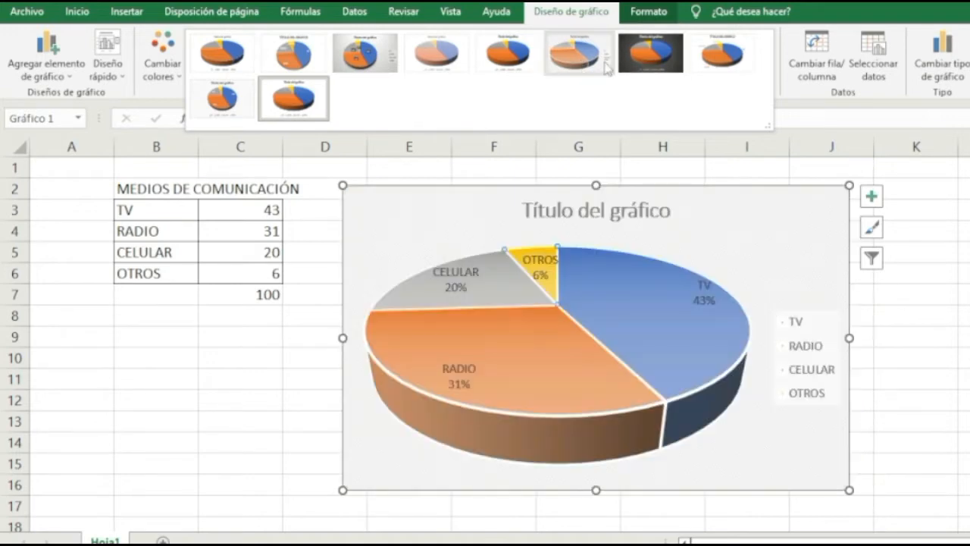
left_click(606, 66)
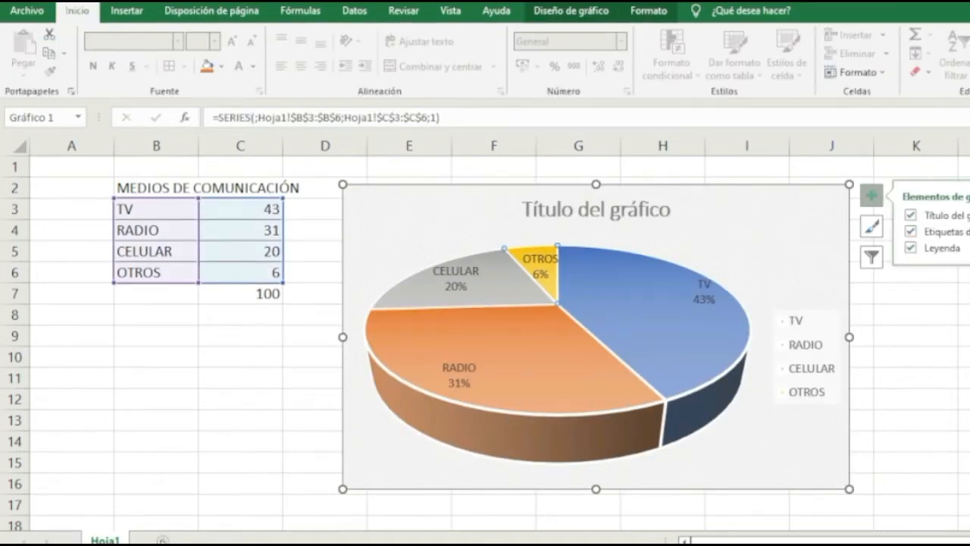
key("Tab")
key("Tab")
key("Tab")
key("Tab")
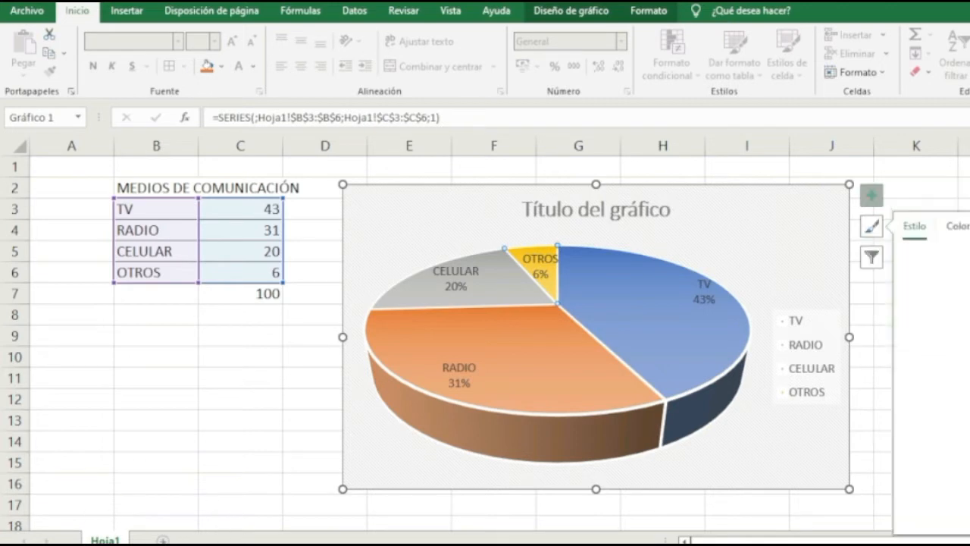
Add a new worksheet, and copy the "Países de América del Sur" population table from the countrymeters.info page in the browser
left_click(163, 540)
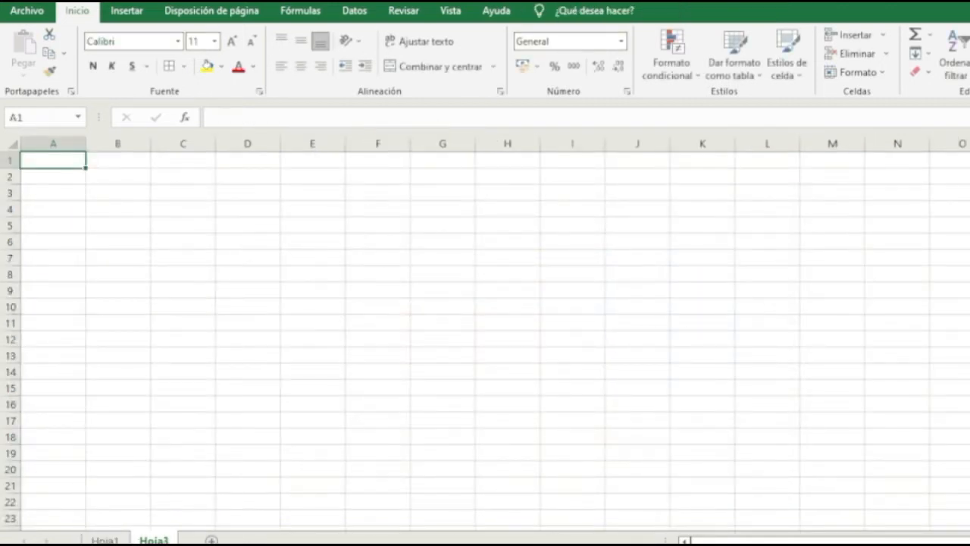
left_click(136, 162)
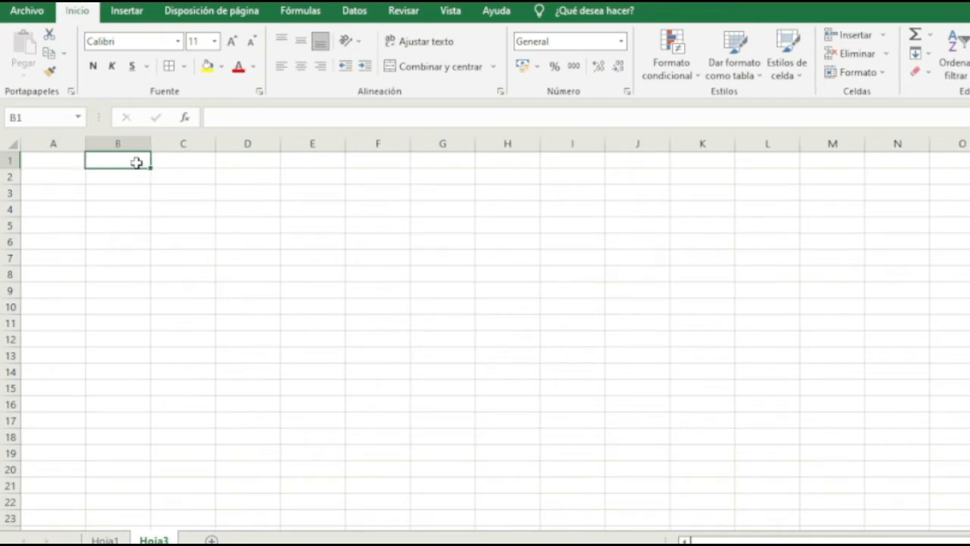
key("alt+Tab")
left_click_drag(182, 210, 905, 530)
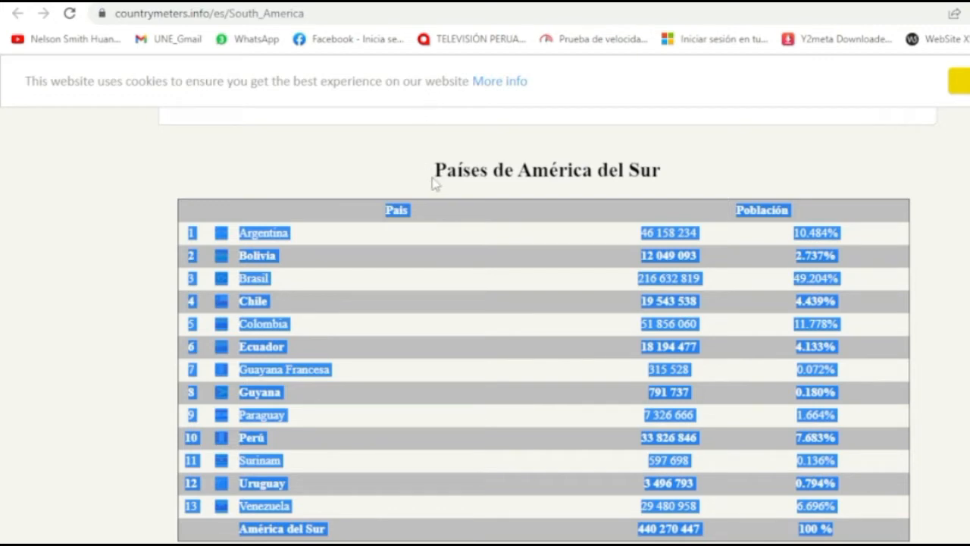
scroll(436, 188, "up", 1)
scroll(438, 190, "down", 2)
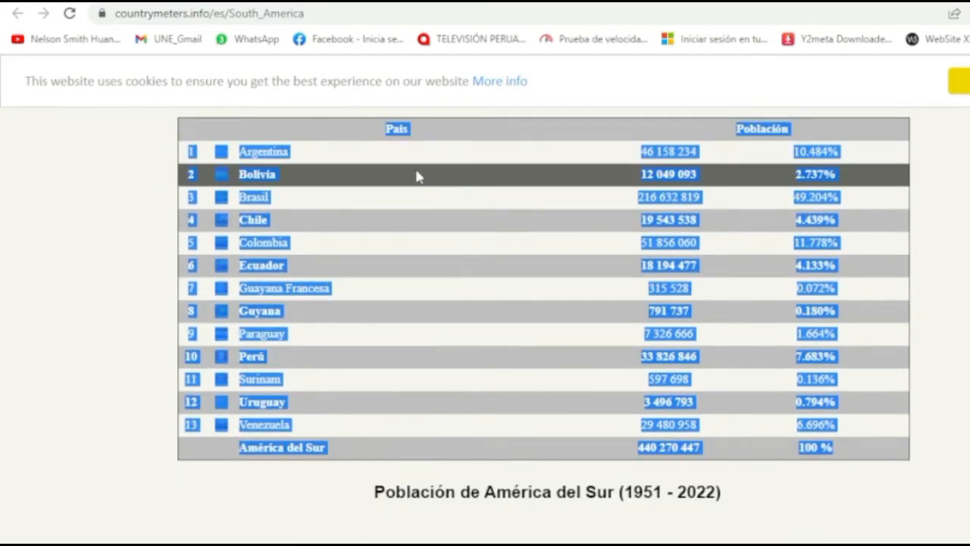
scroll(417, 175, "up", 1)
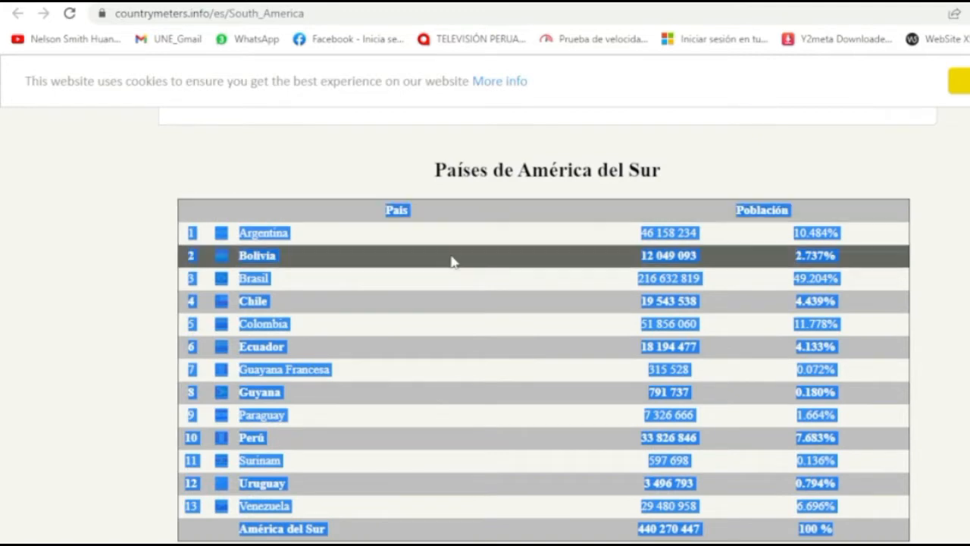
scroll(278, 250, "down", 1)
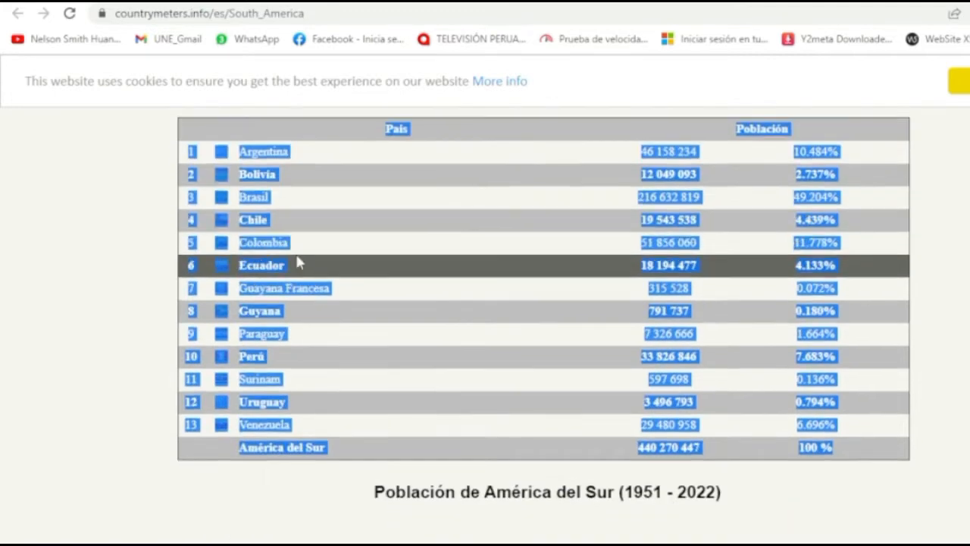
right_click(270, 155)
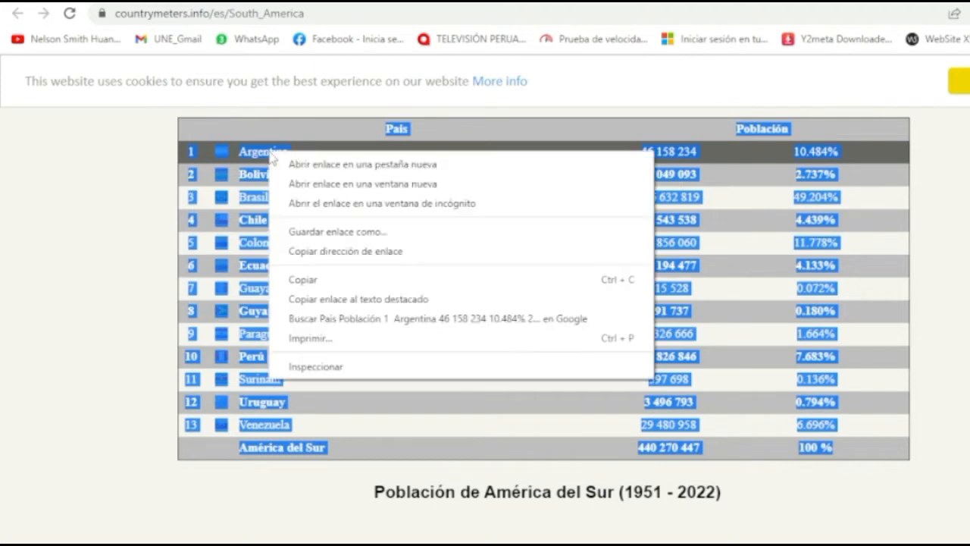
left_click(322, 282)
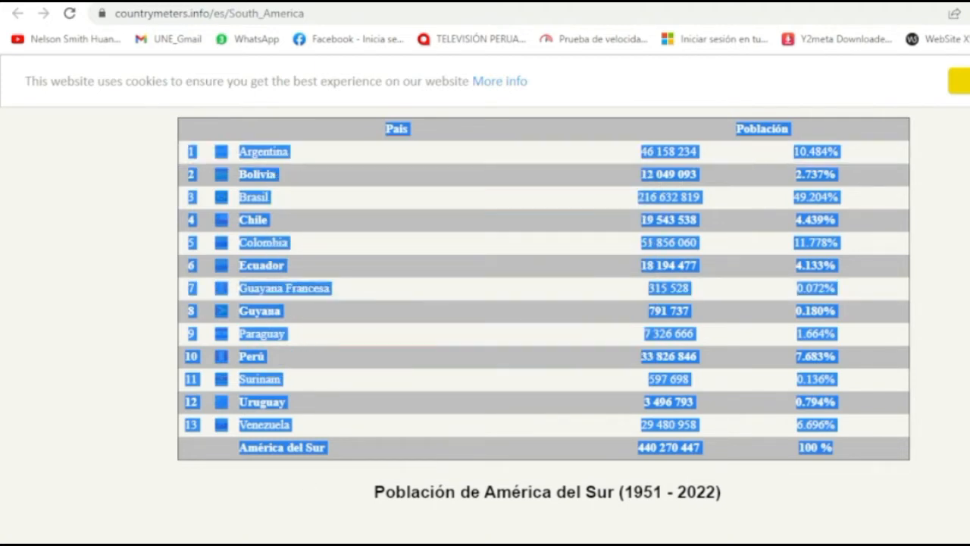
Switch back to Excel and paste the copied table at cell B1 of the new sheet, matching the destination formatting
left_click(288, 543)
left_click(197, 508)
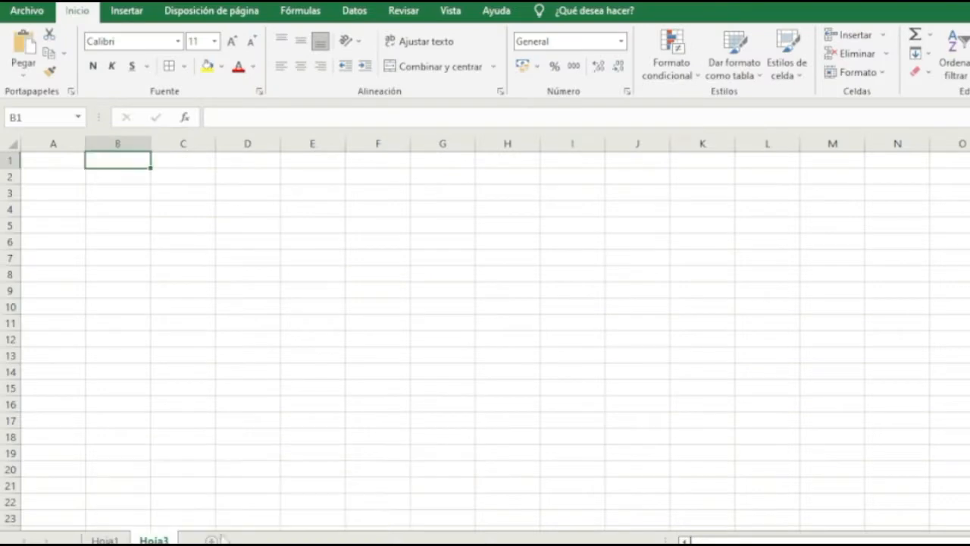
right_click(121, 161)
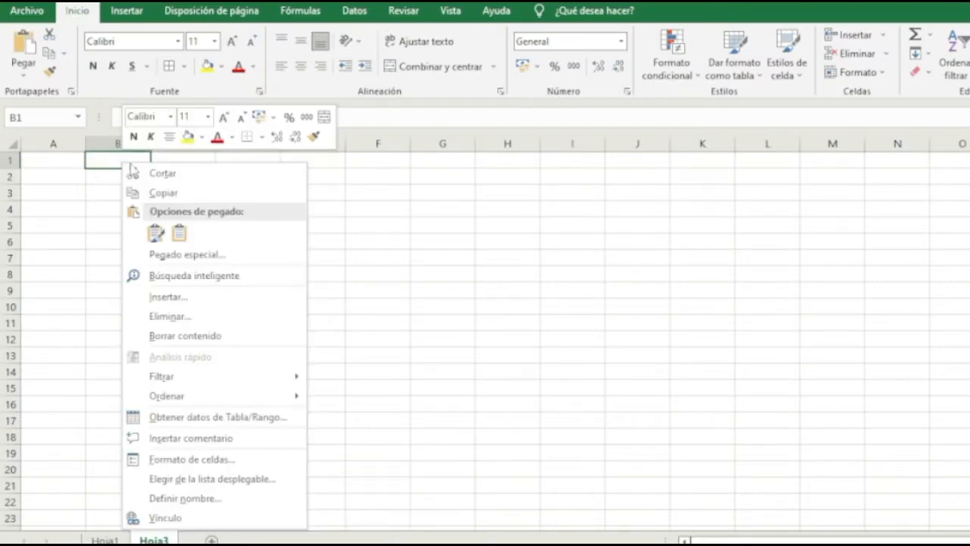
left_click(178, 236)
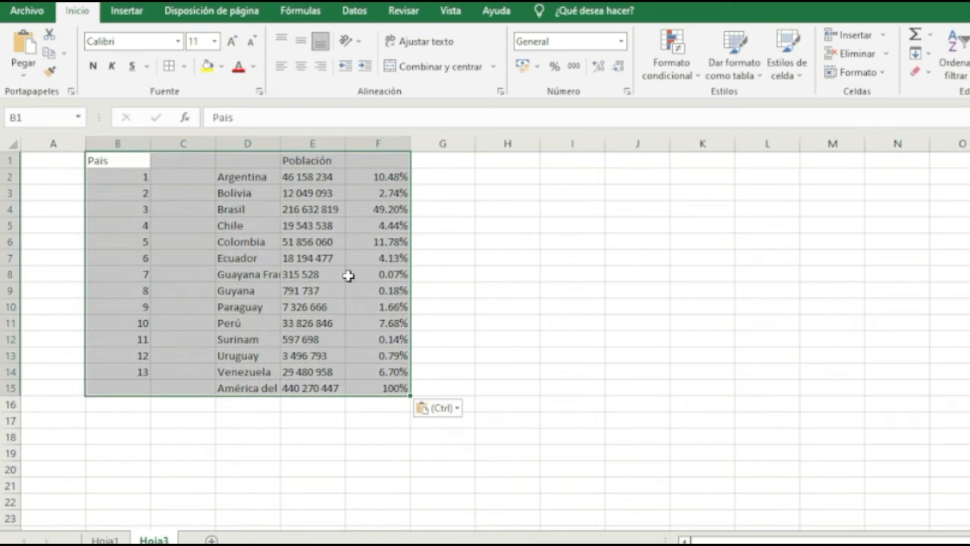
Remove the spaces from Argentina's population in E2 so it is stored as the number 46158234
left_click(341, 223)
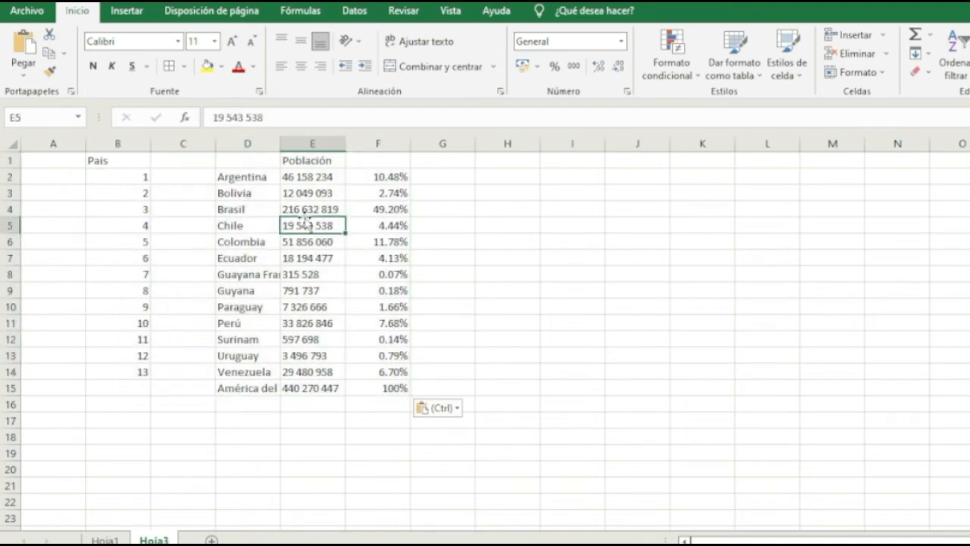
left_click(315, 177)
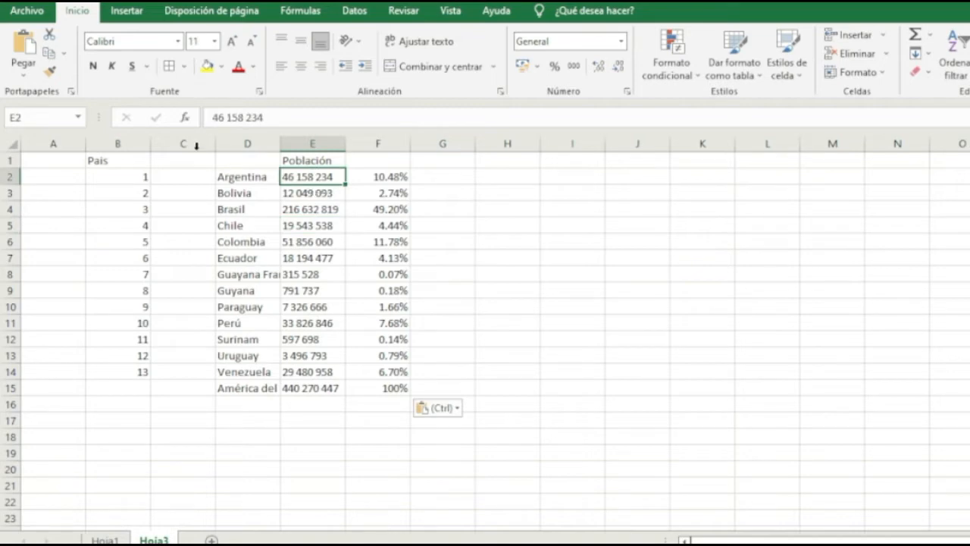
left_click(222, 117)
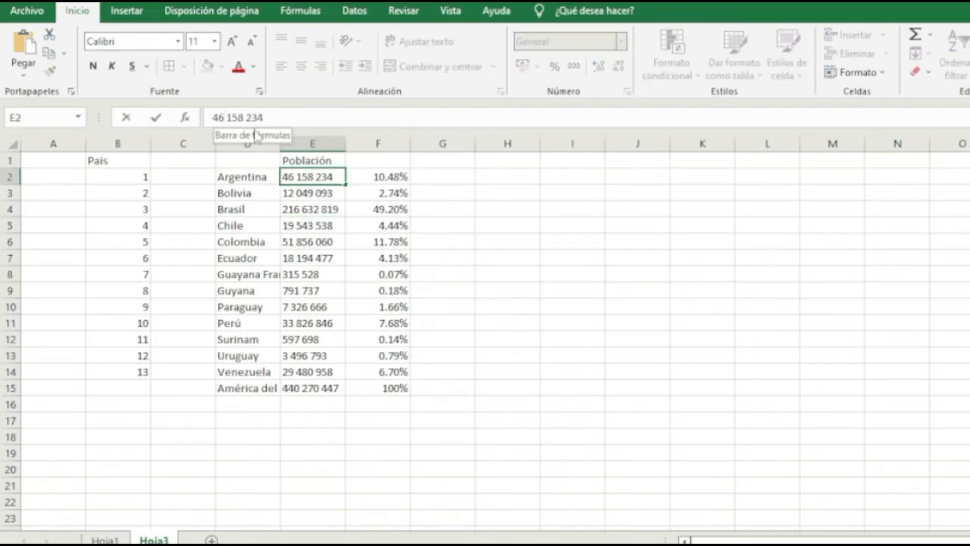
key("Delete")
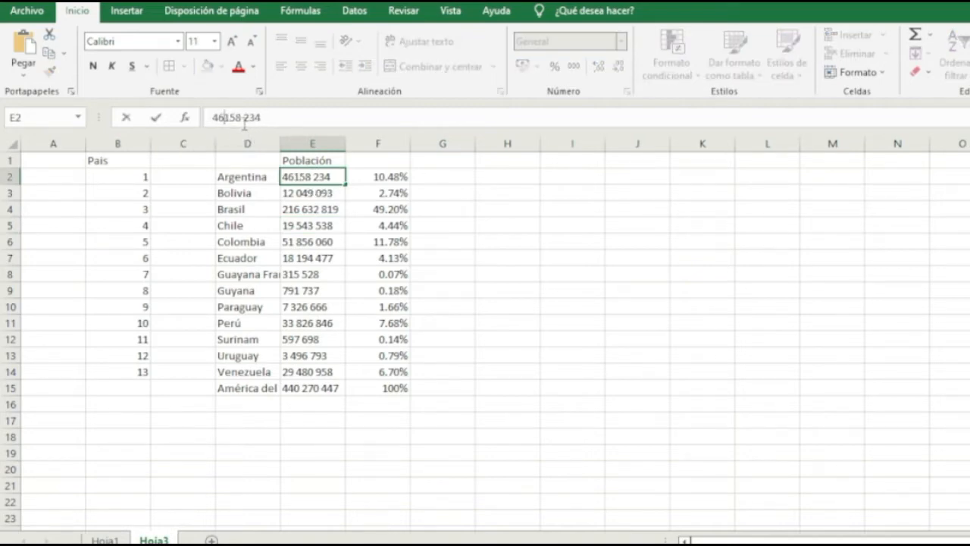
left_click(244, 118)
key("BackSpace")
left_click(307, 191)
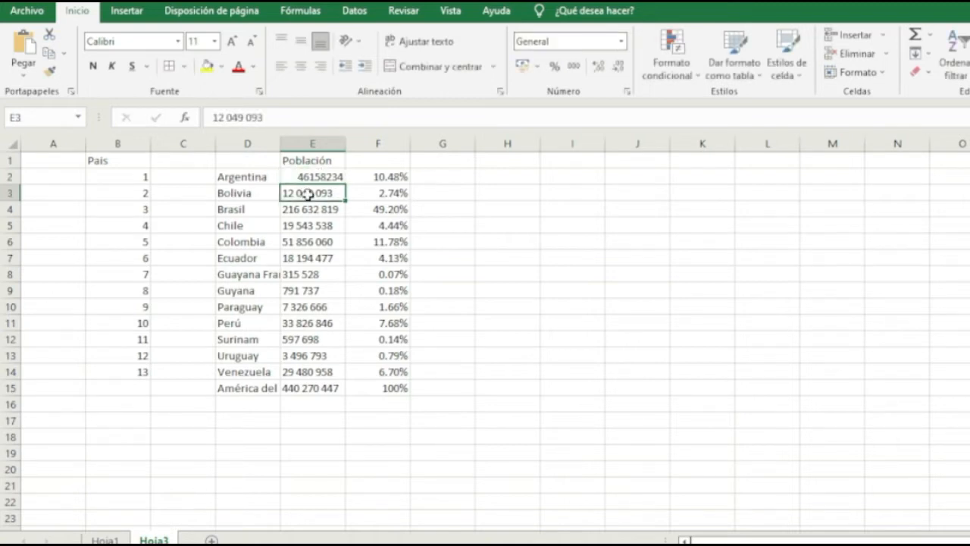
Remove the spaces from Bolivia's population in E3 to make it 12049093, and fit column E's width to its contents
left_click(225, 118)
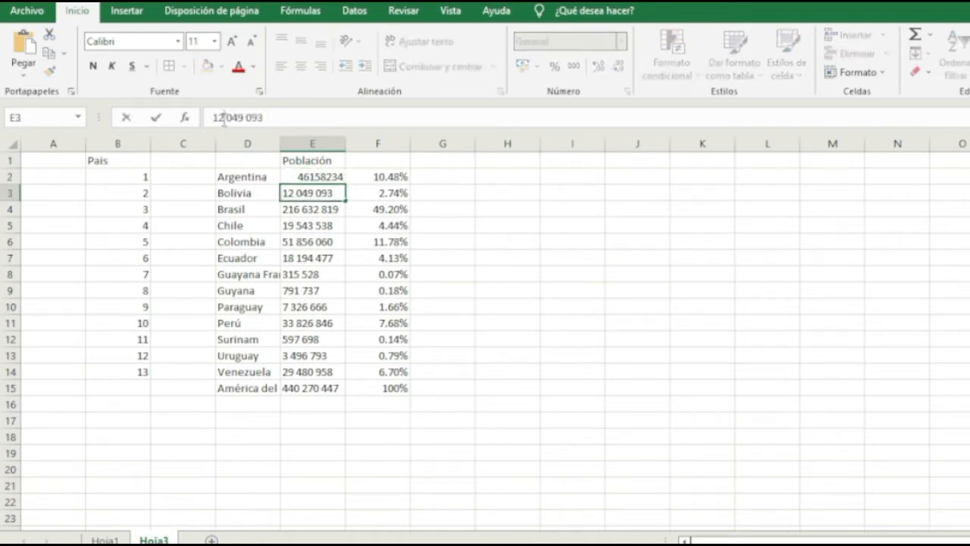
key("BackSpace")
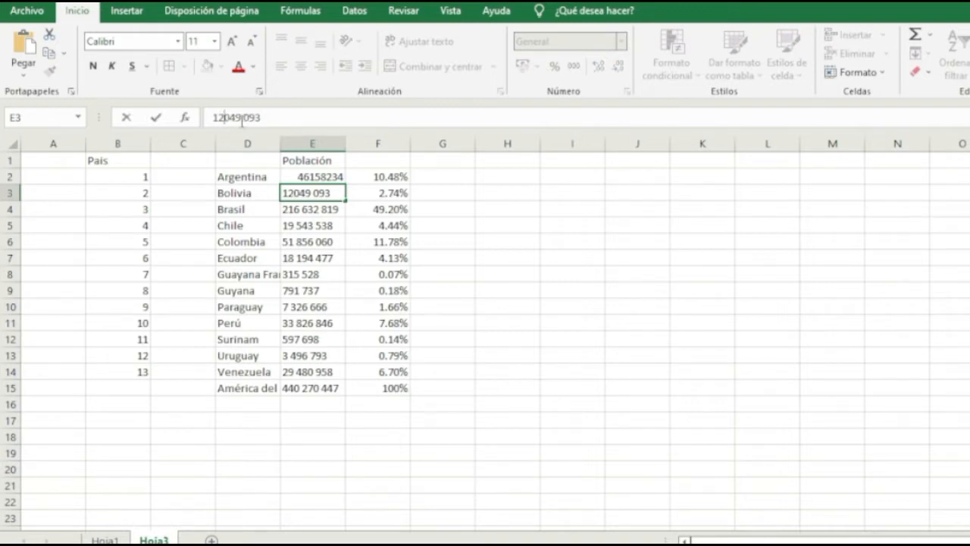
key("BackSpace")
key("Return")
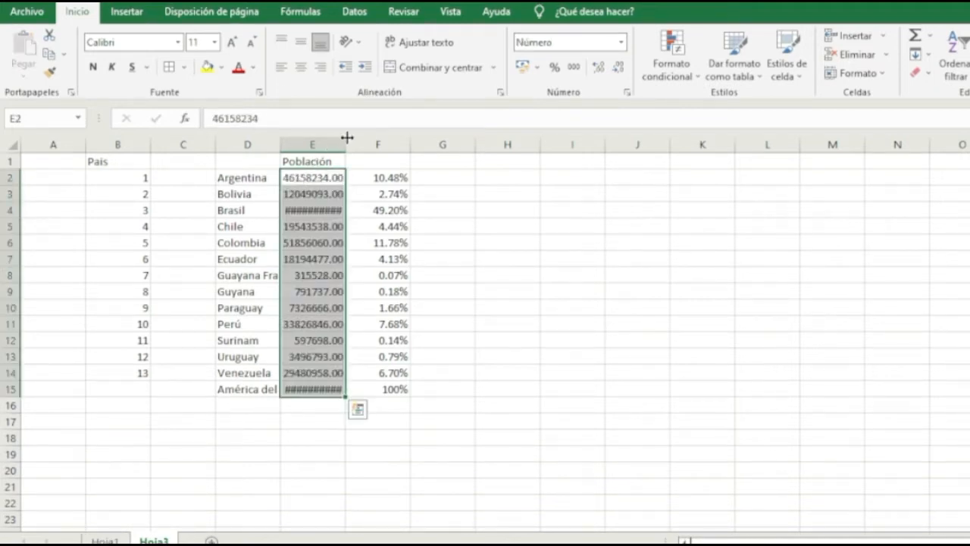
double_click(346, 138)
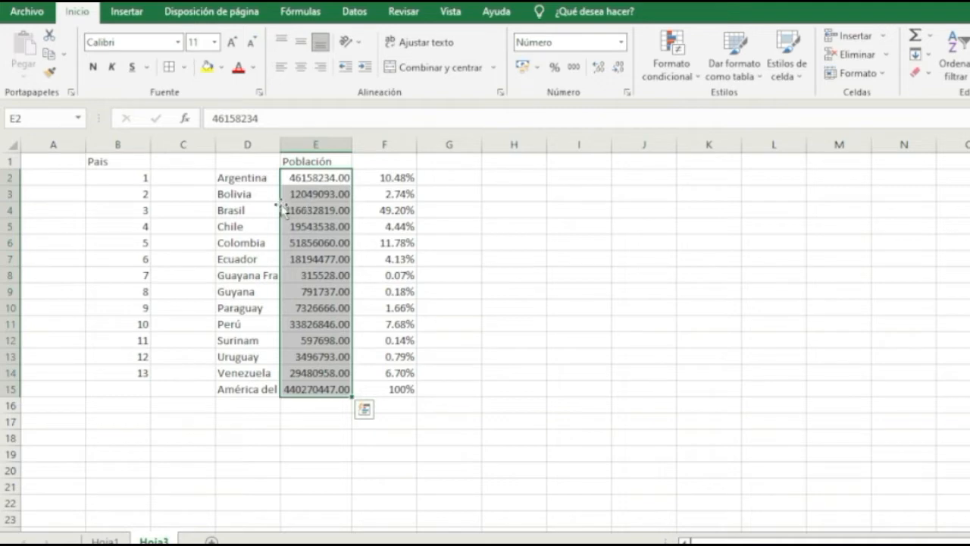
Insert a 3D clustered bar chart from the country names and populations in D1:E14, leaving out the América del Sur total
left_click_drag(241, 164, 342, 386)
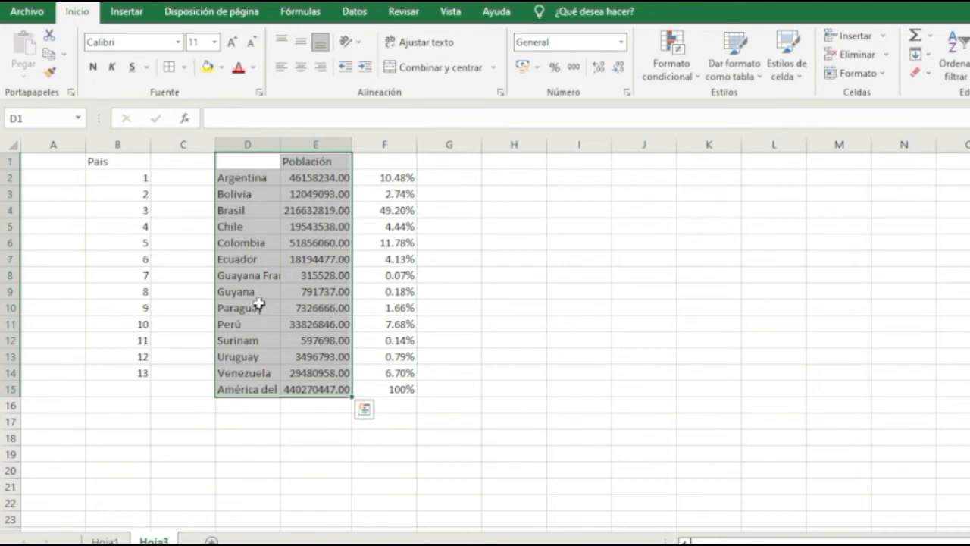
key("shift+Up")
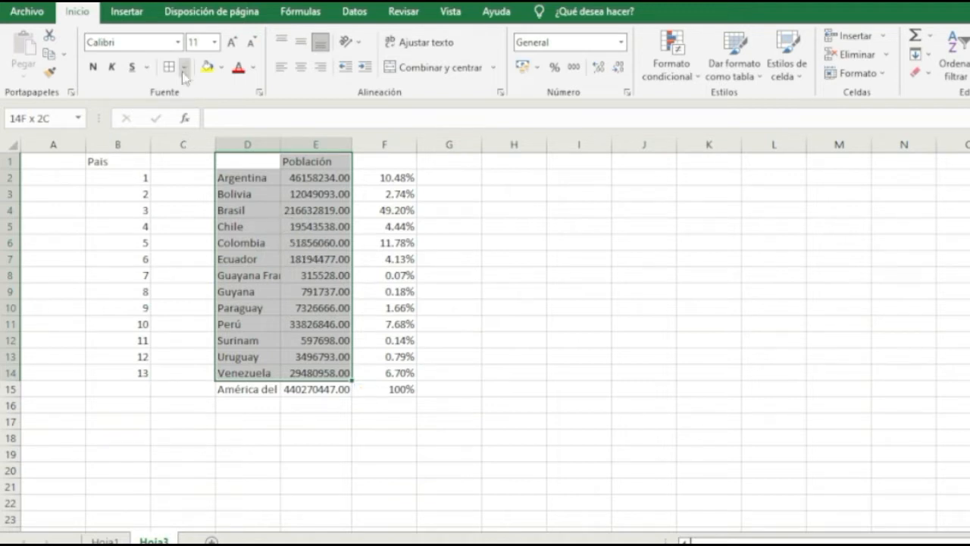
left_click(140, 17)
key("ctrl+q")
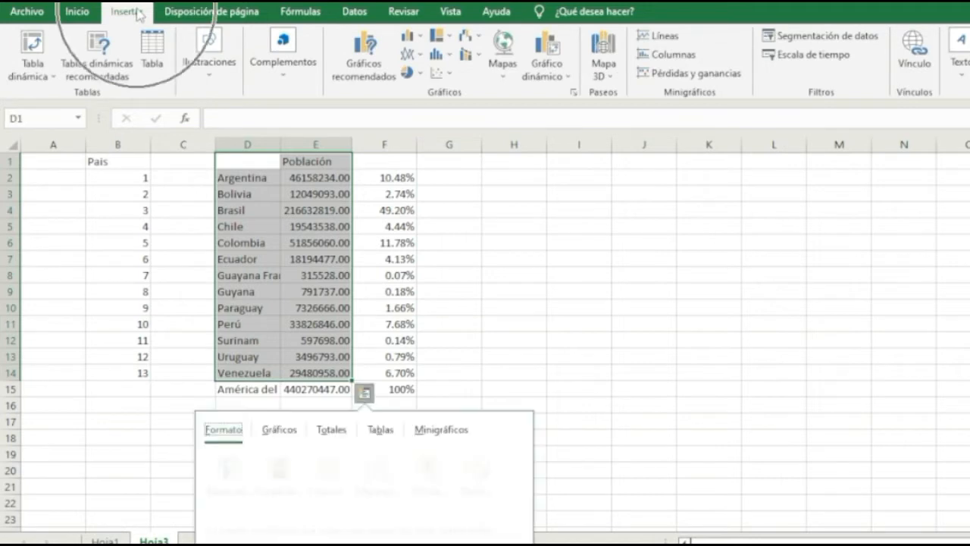
left_click(421, 36)
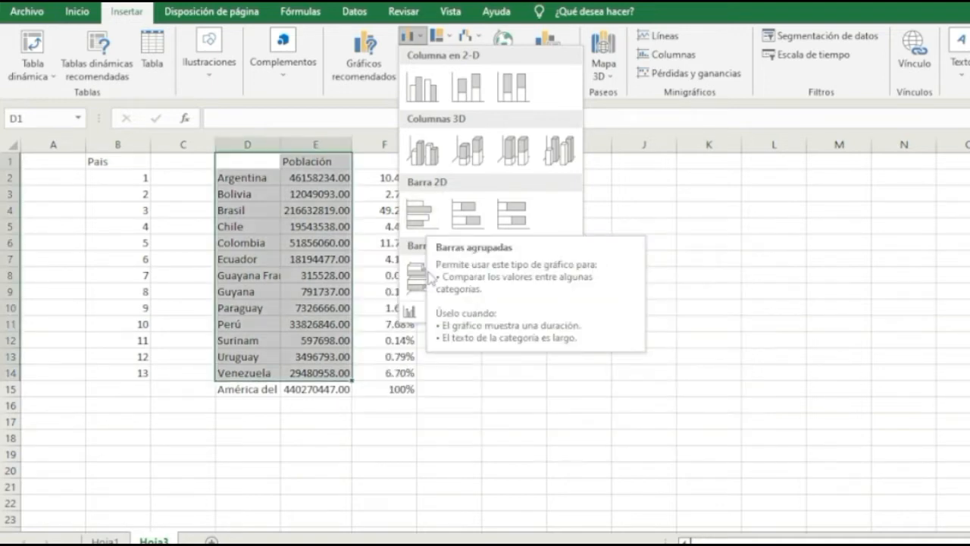
left_click(417, 284)
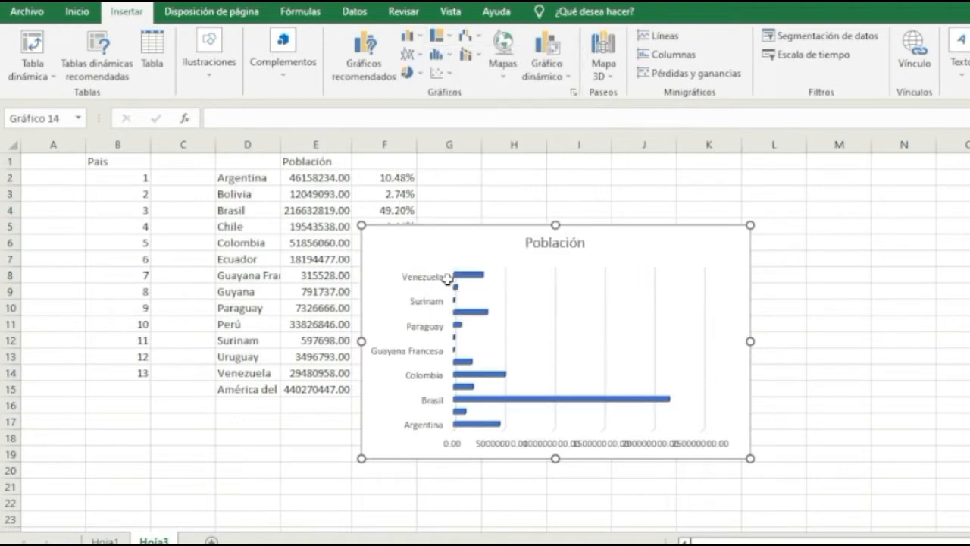
Move the bar chart beside the data table, level with row 2, and enlarge it down to row 22 and across past column N
left_click_drag(520, 219, 589, 163)
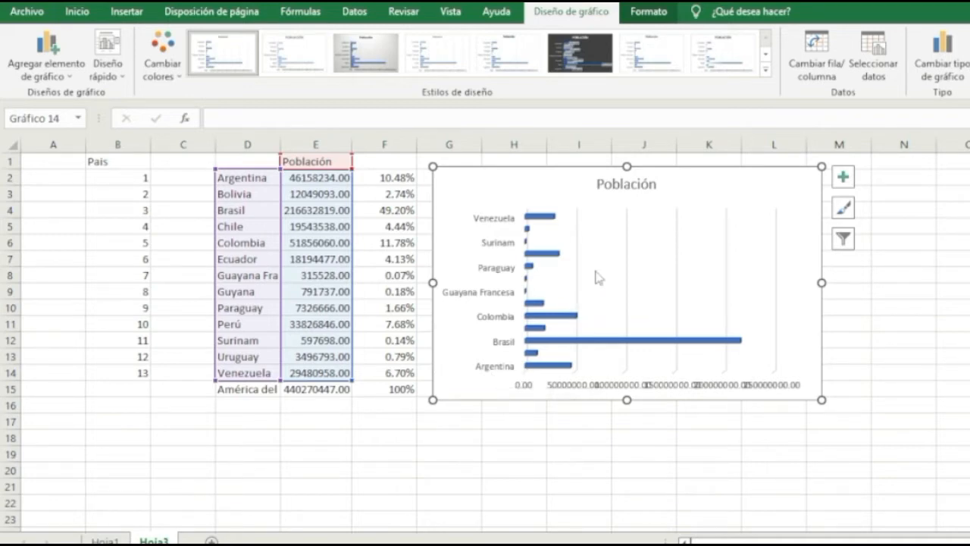
left_click_drag(627, 404, 635, 473)
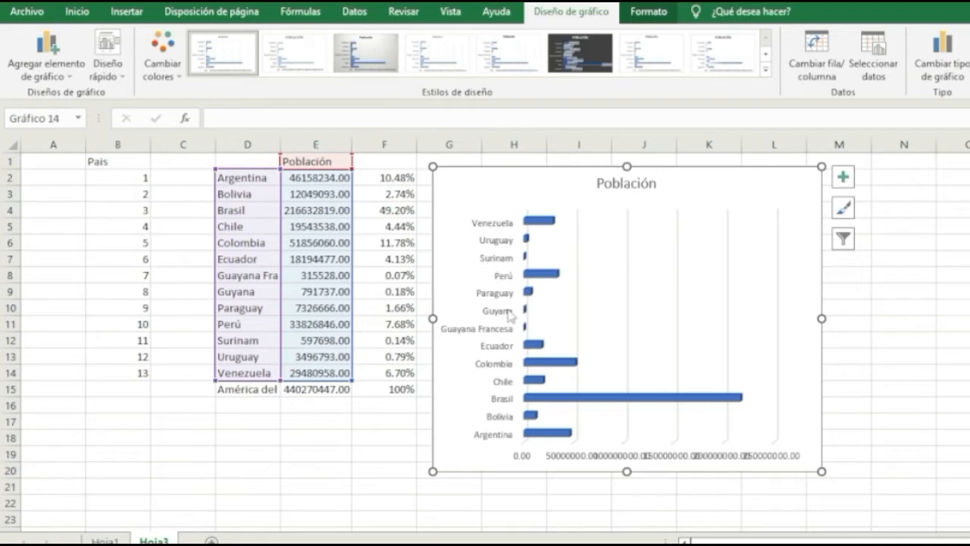
left_click_drag(627, 470, 627, 502)
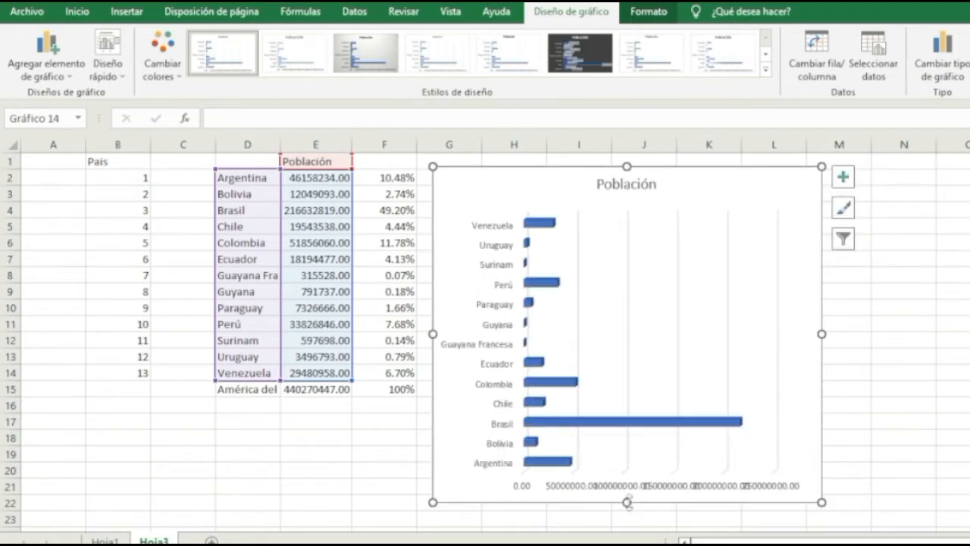
left_click_drag(821, 333, 969, 334)
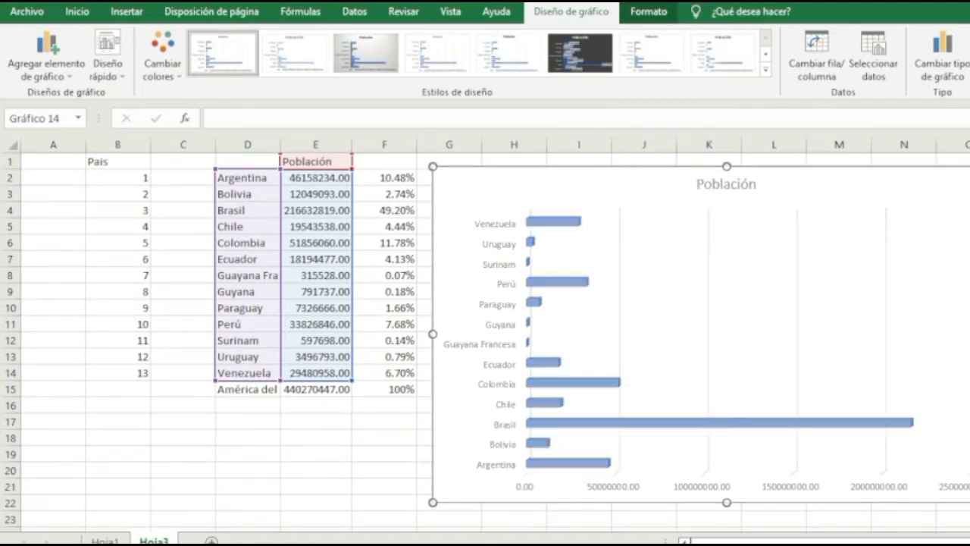
left_click_drag(962, 333, 969, 334)
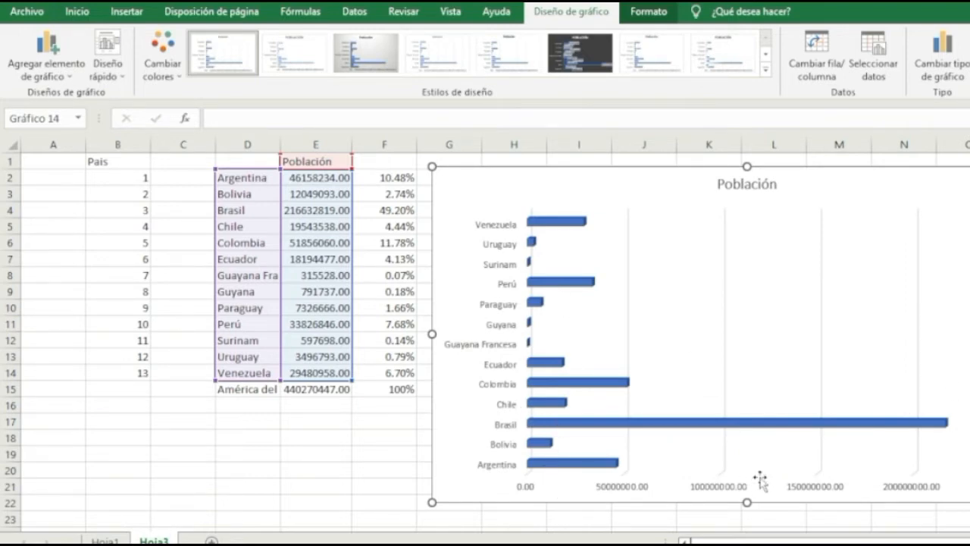
Format the population figures in E2:E15 to show no decimal places
left_click(318, 180)
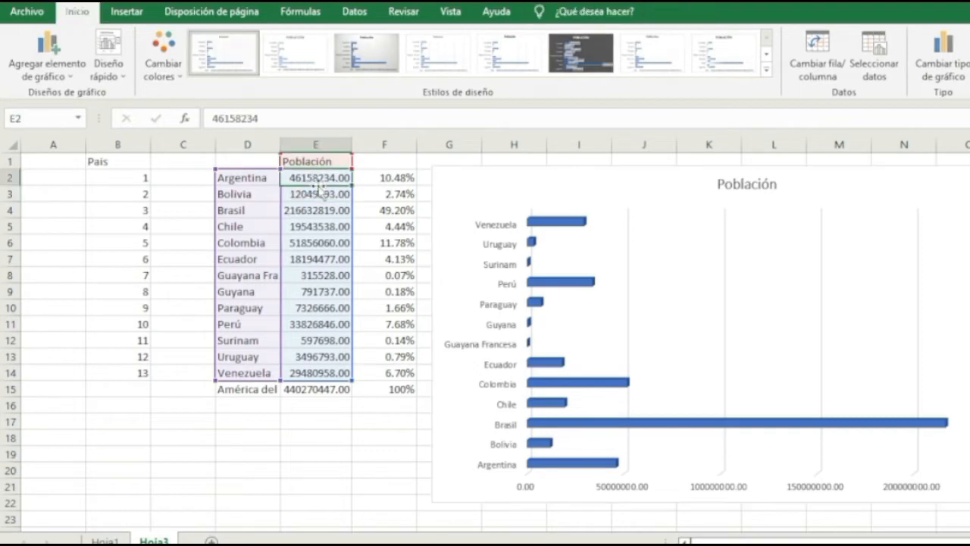
left_click_drag(320, 179, 341, 388)
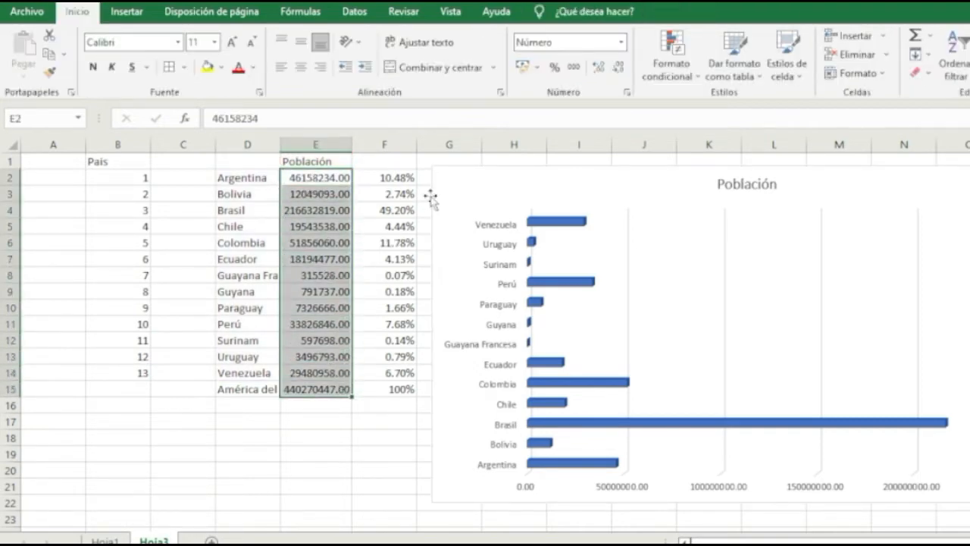
left_click(599, 67)
left_click(618, 69)
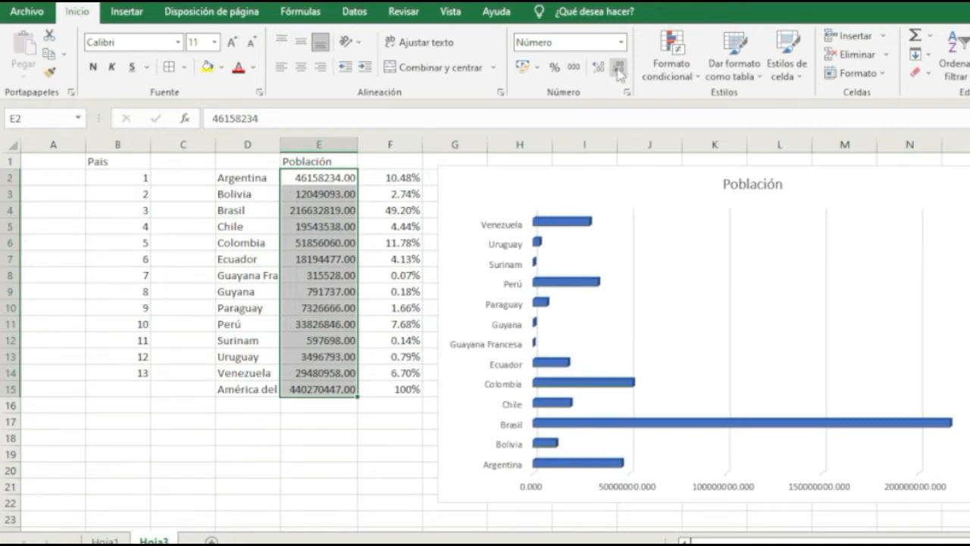
left_click(618, 70)
left_click(618, 70)
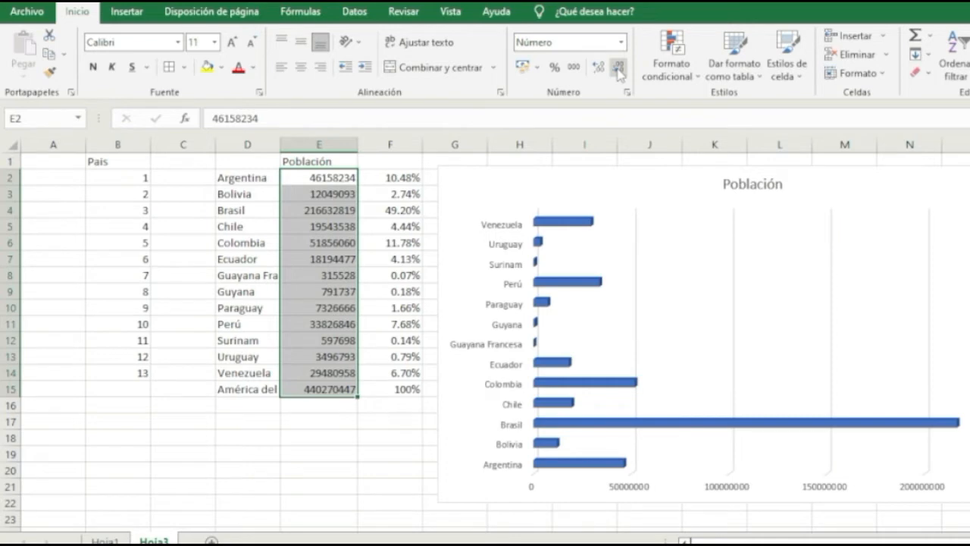
key("ctrl+q")
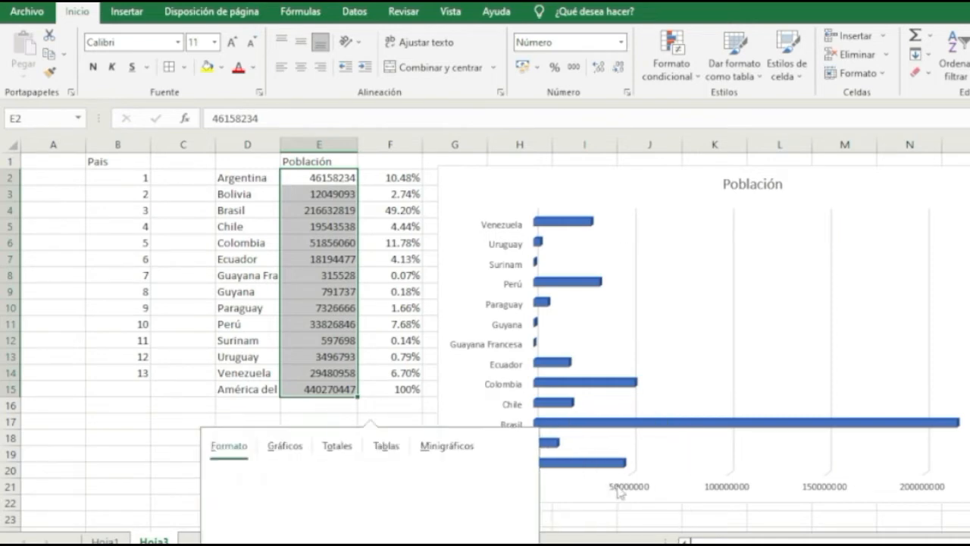
Nudge the population bar chart slightly upward so its upper edge lines up with the top of row 1
left_click(644, 311)
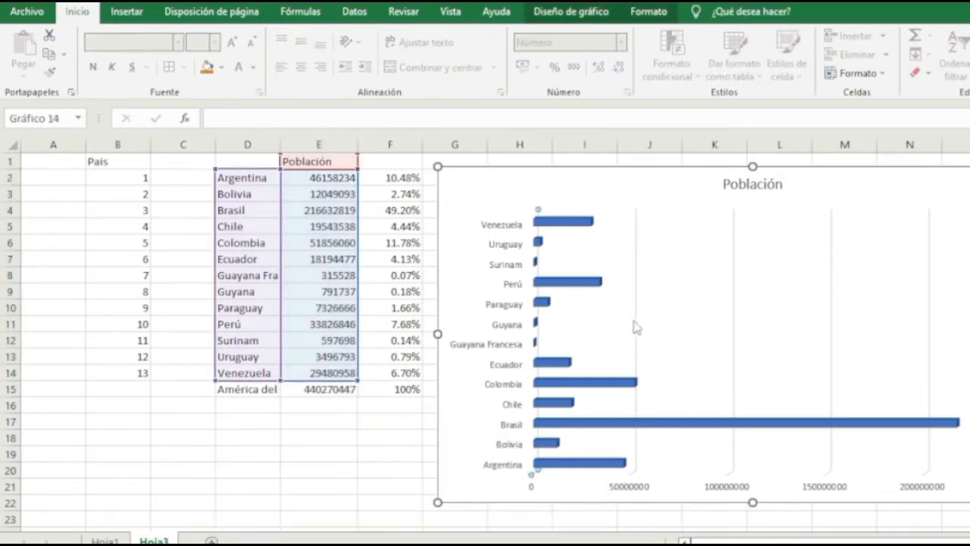
left_click_drag(624, 168, 626, 165)
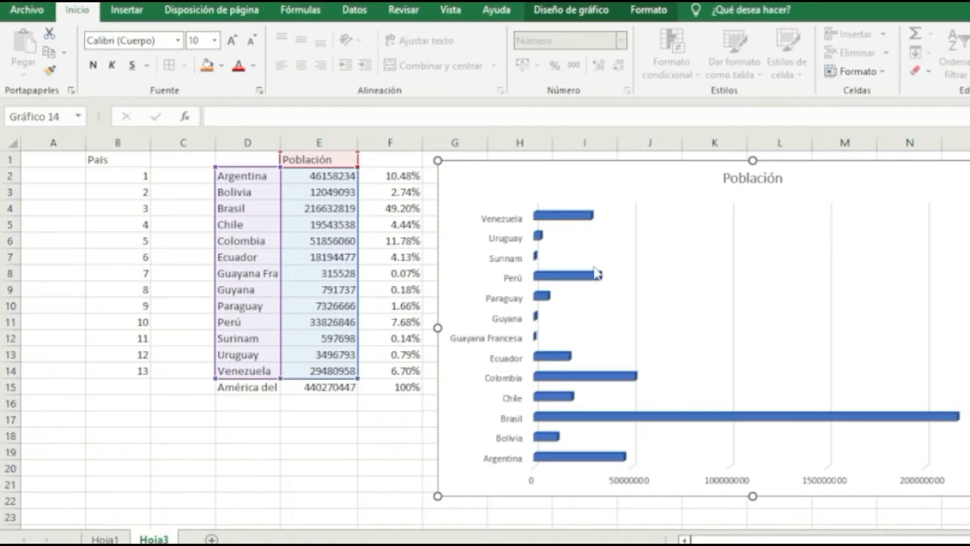
left_click(329, 211)
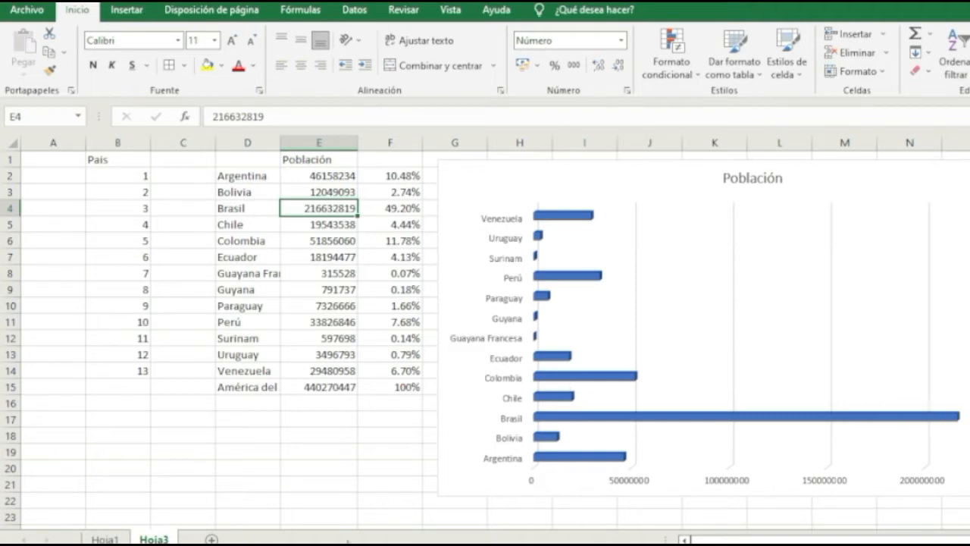
left_click(523, 262)
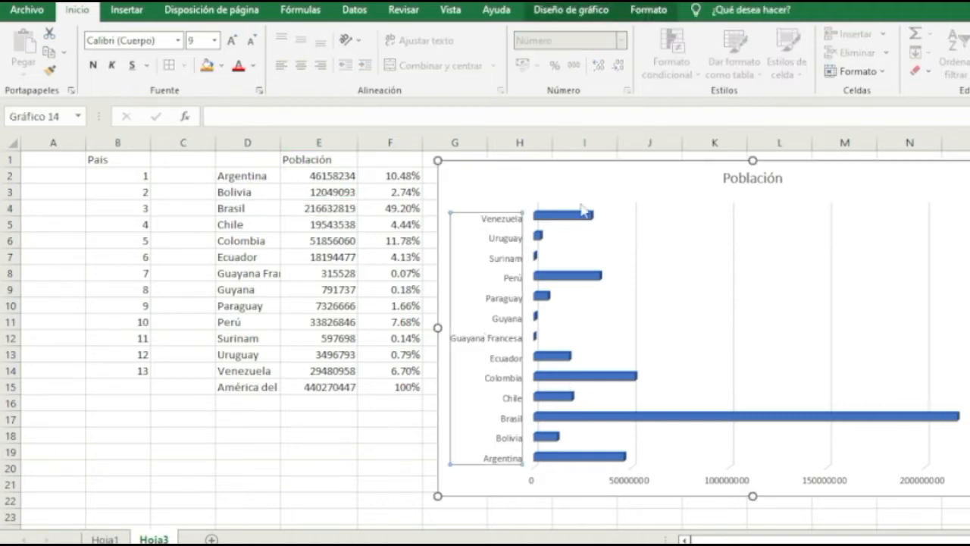
left_click_drag(615, 159, 618, 155)
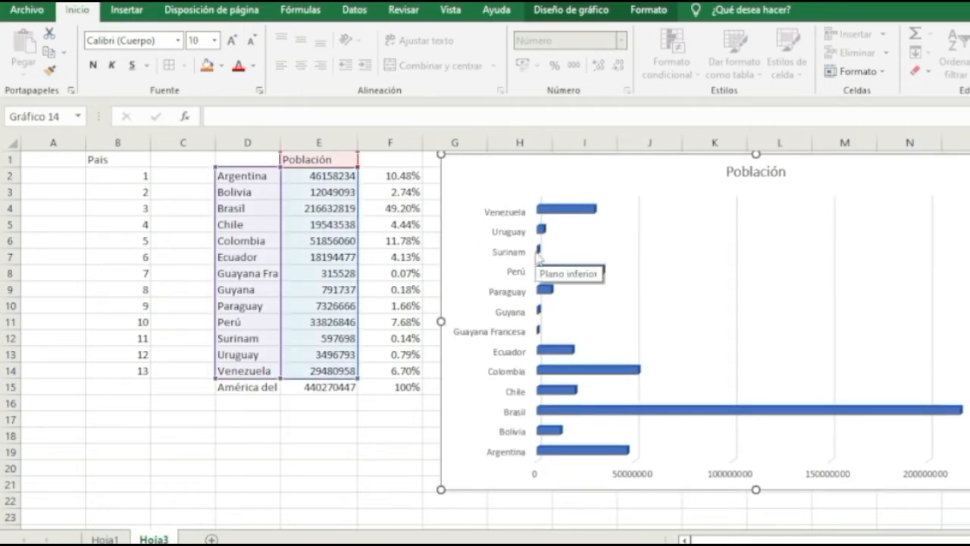
Apply the 3D clustered bar type to the population chart
left_click(141, 13)
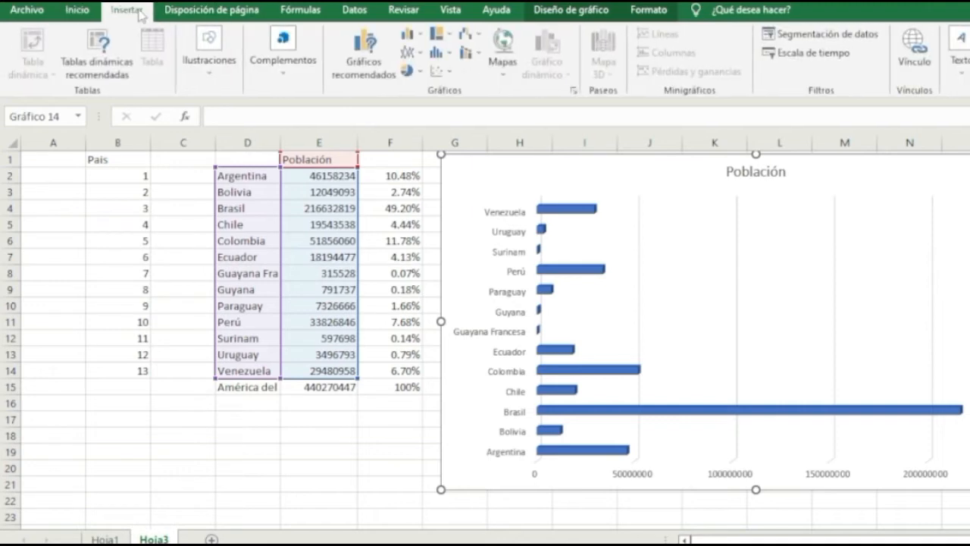
left_click(410, 34)
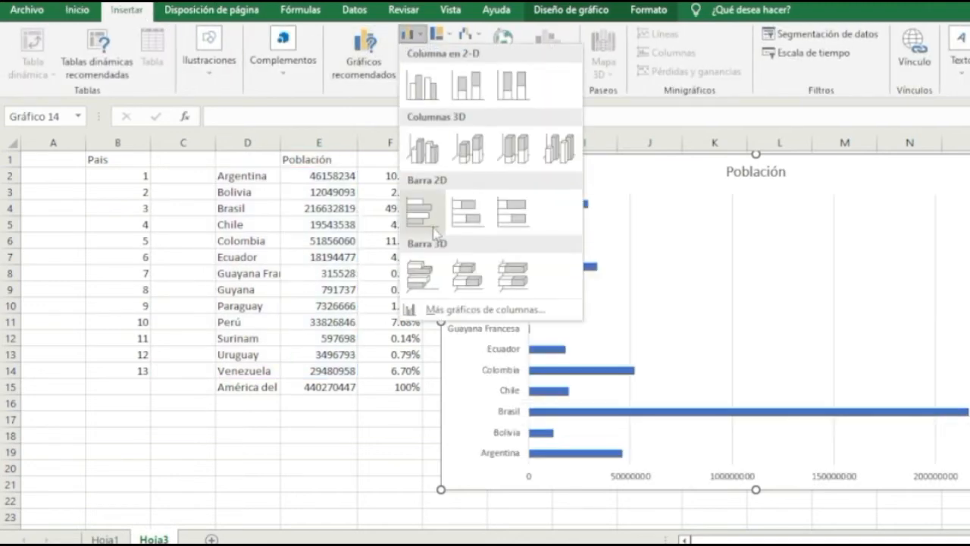
left_click(439, 275)
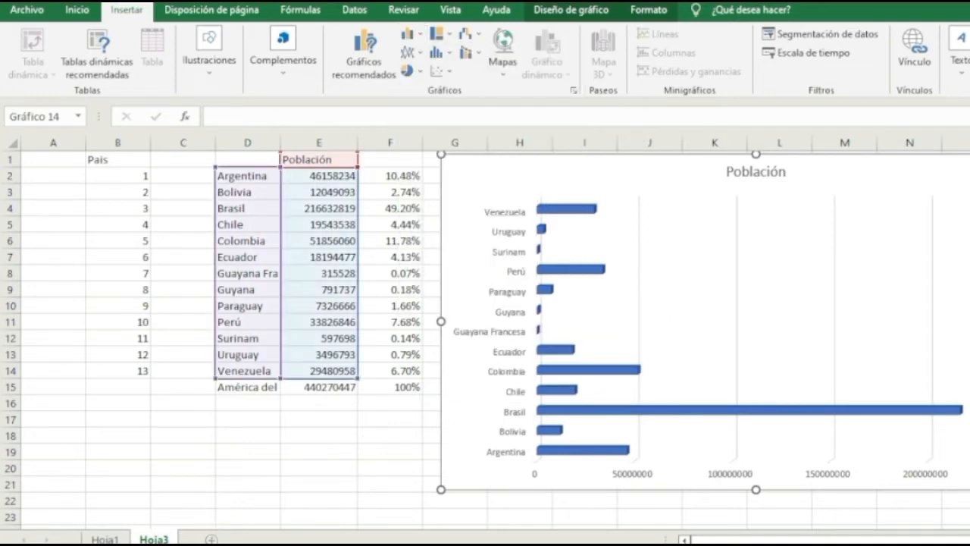
Add a new worksheet and enter the title USO DE CELULARES in C2
left_click(213, 539)
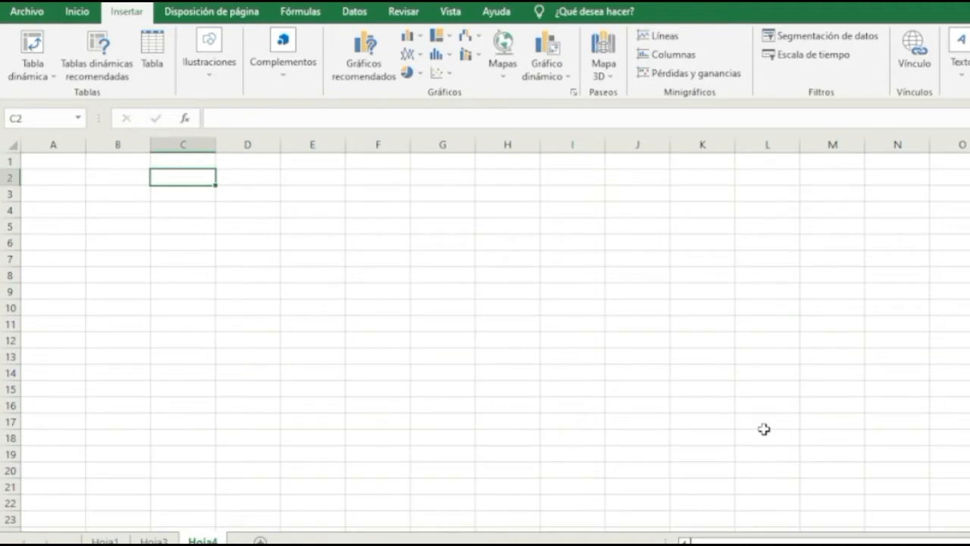
type("USO")
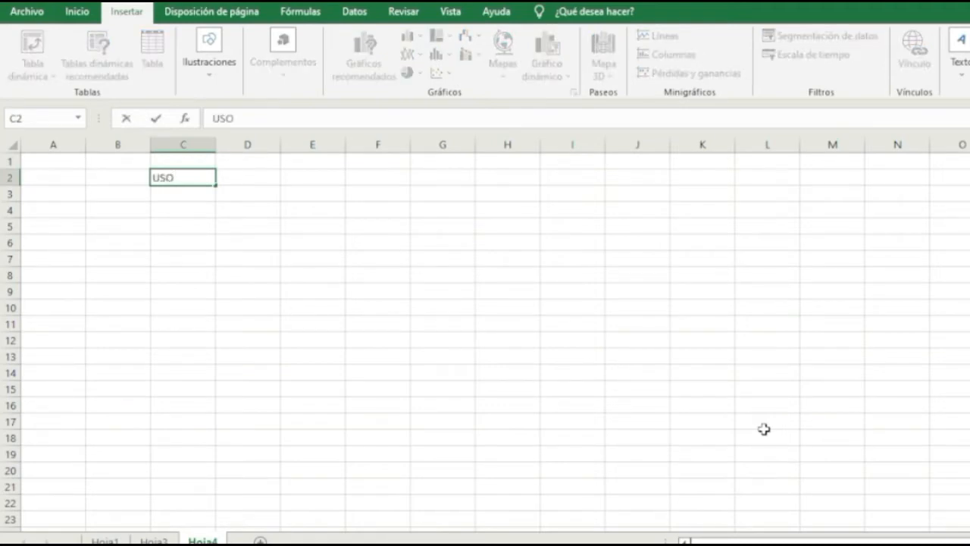
type(" DE CELULARES")
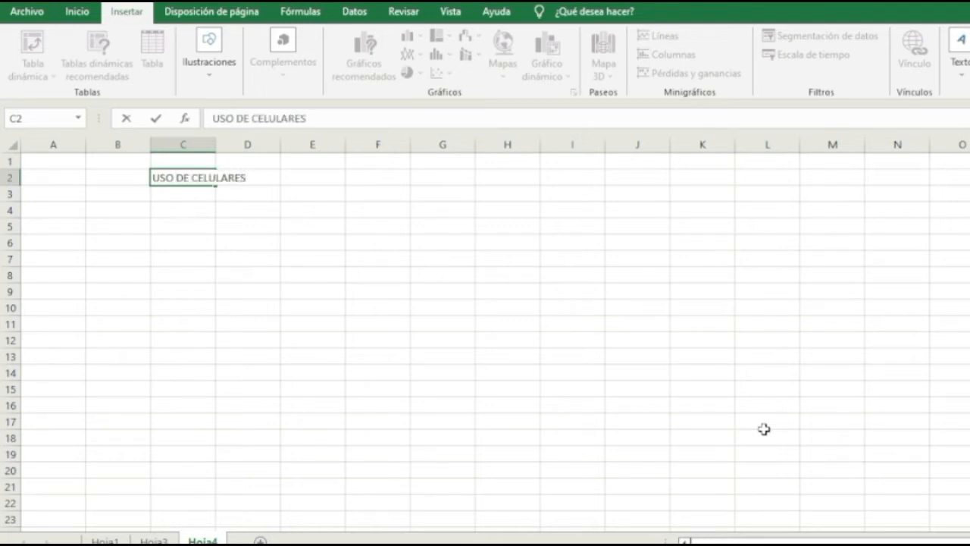
Enter the headers SMARPHONES in C3 and OTROS in D3, and fit column C's width to its contents
left_click(180, 192)
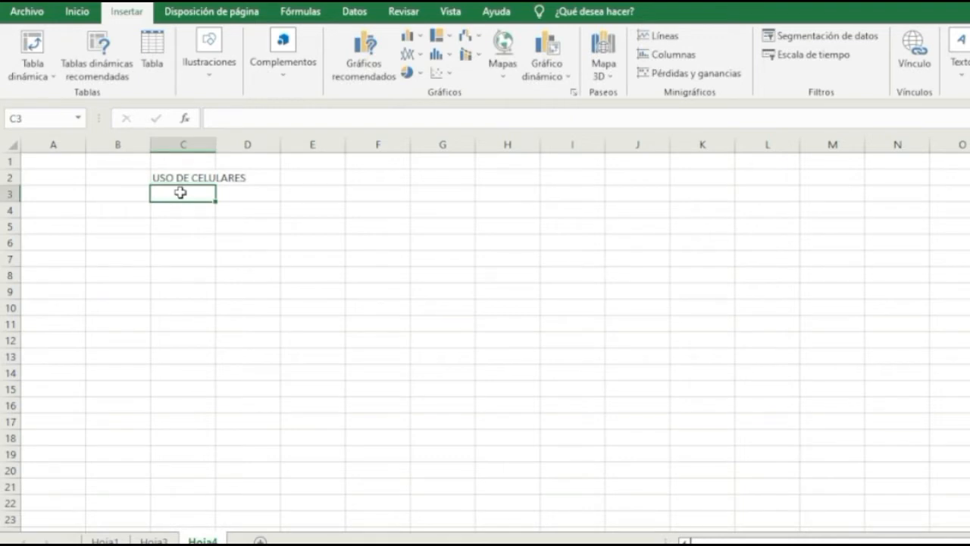
type("SMARPHONES")
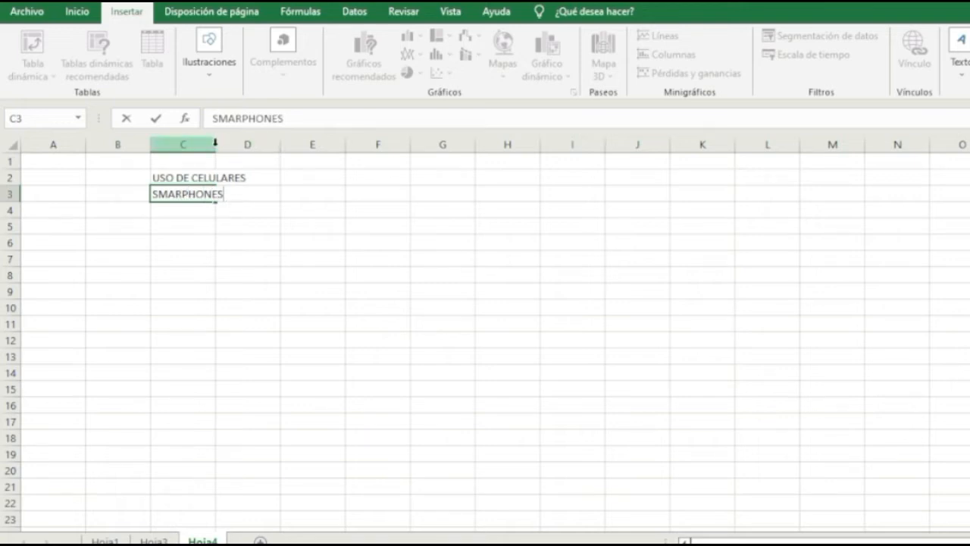
left_click(287, 195)
left_click(266, 190)
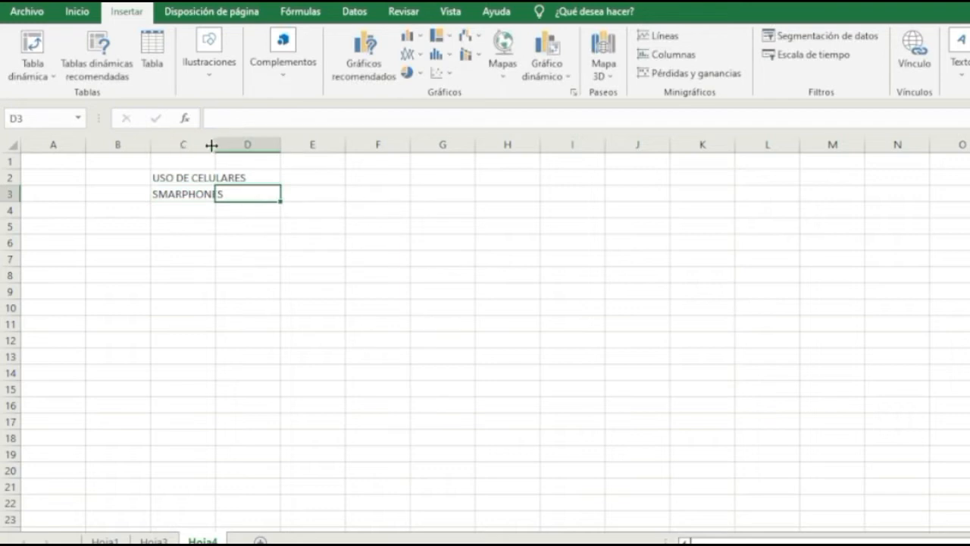
double_click(211, 145)
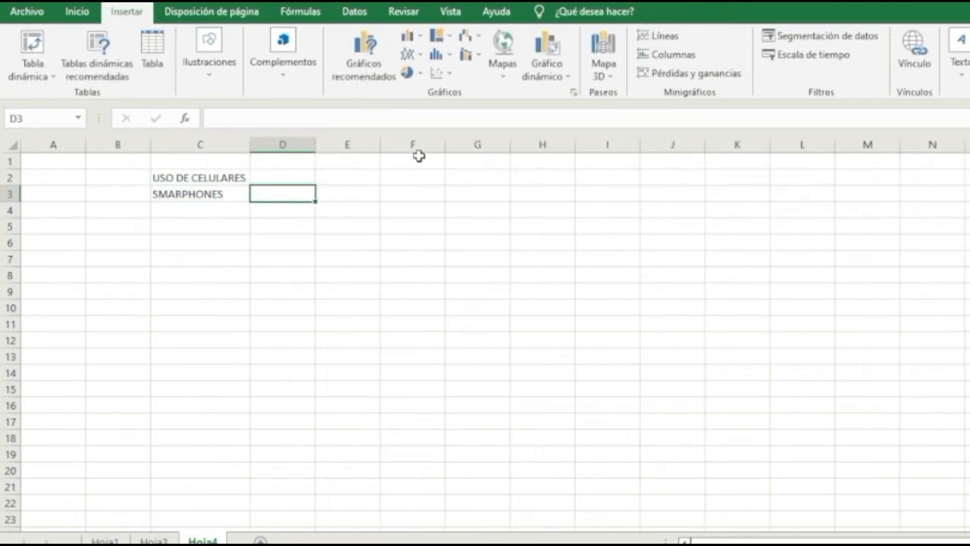
type("OTROS")
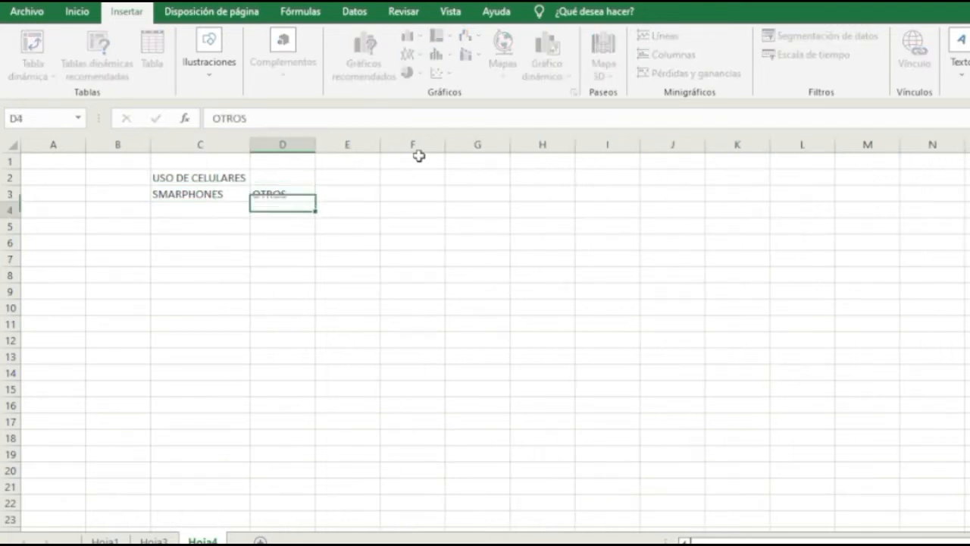
key("Return")
List the years 2017, 2018, 2019, 2020 and 2021 down cells B4:B8
left_click(123, 213)
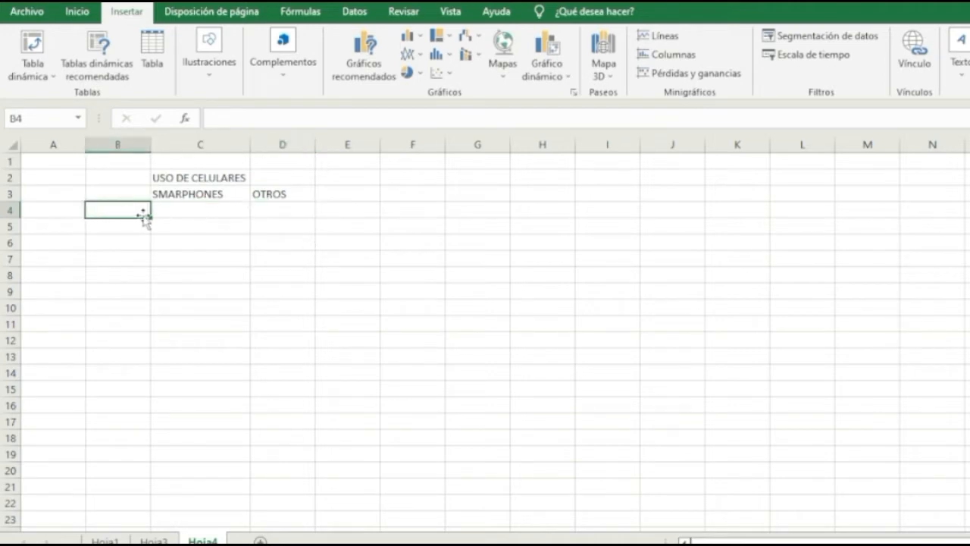
type("2017")
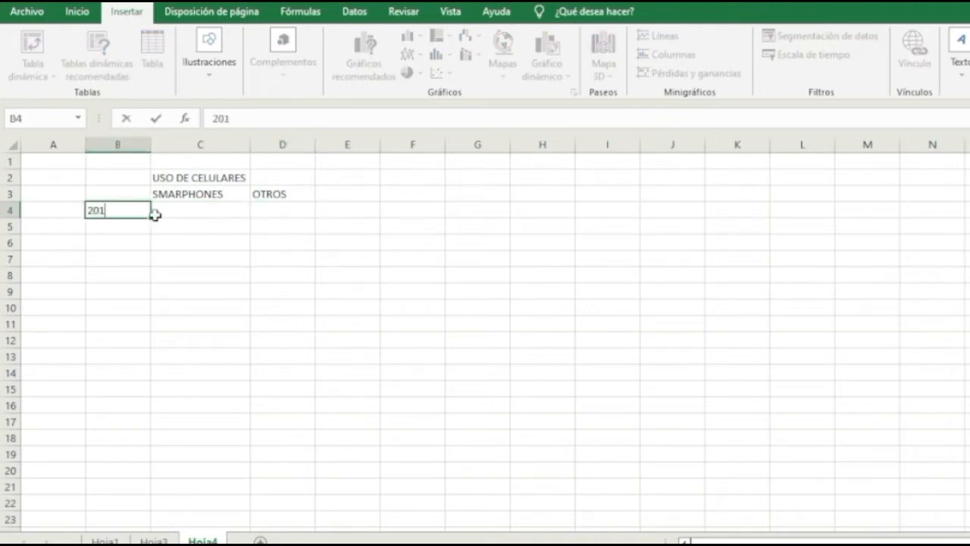
key("Return")
type("2018")
key("Return")
type("2019")
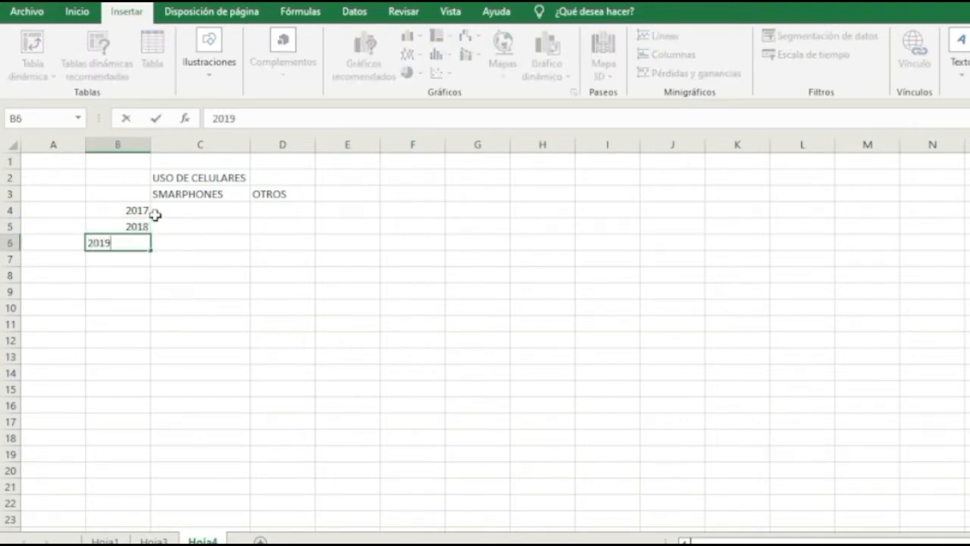
key("Return")
type("20020")
key("BackSpace")
key("BackSpace")
key("BackSpace")
type("20")
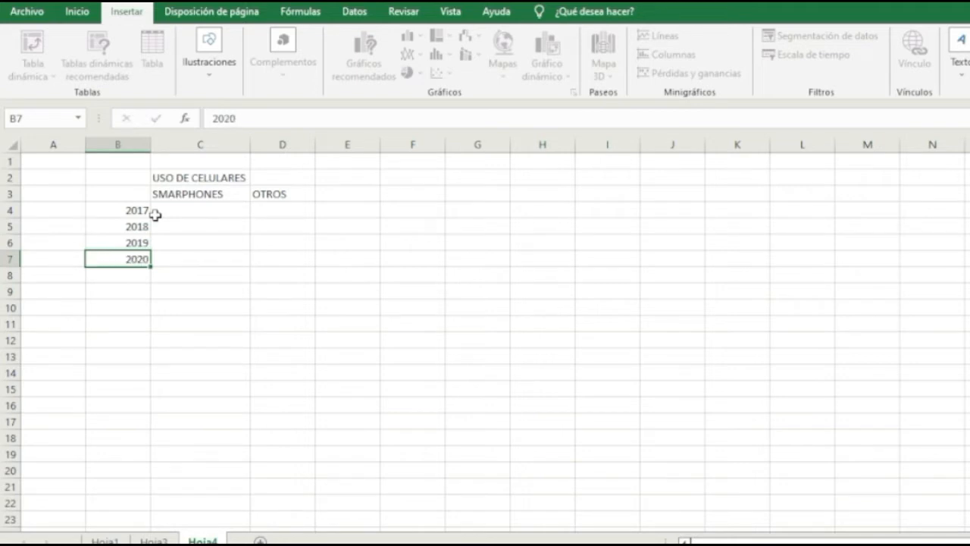
key("Return")
type("2021")
key("Return")
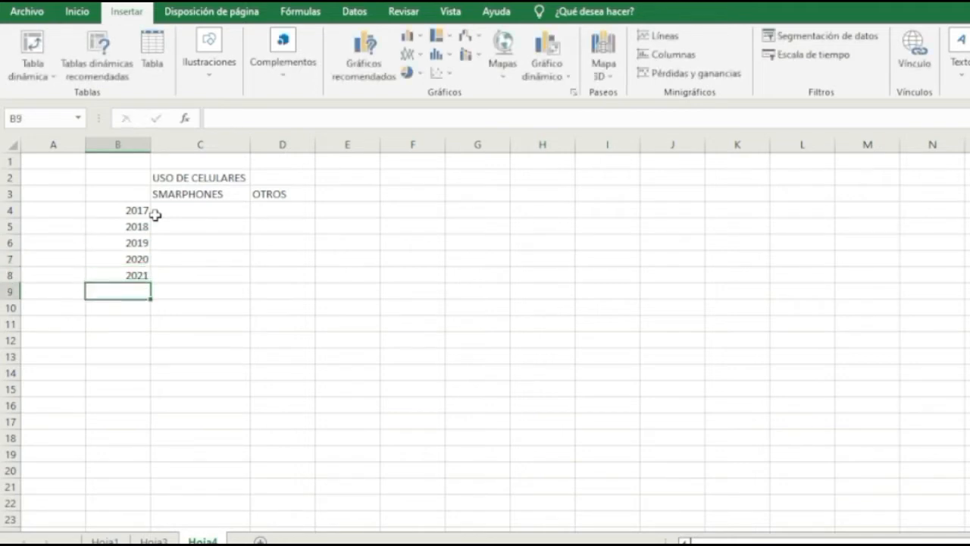
Enter the SMARPHONES values 3.5, 6.2, 7.5, 8.3 and 10,54 down cells C4:C8
left_click(179, 214)
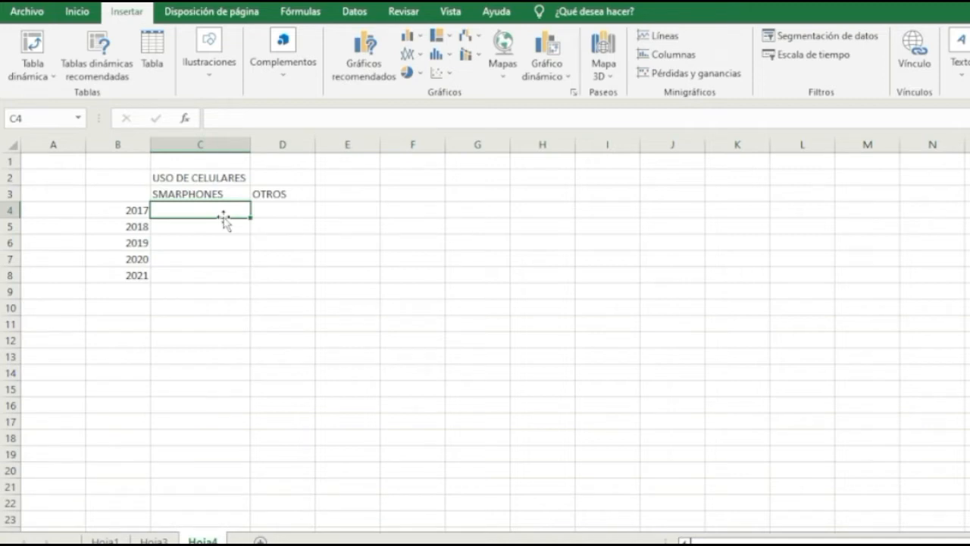
type("3")
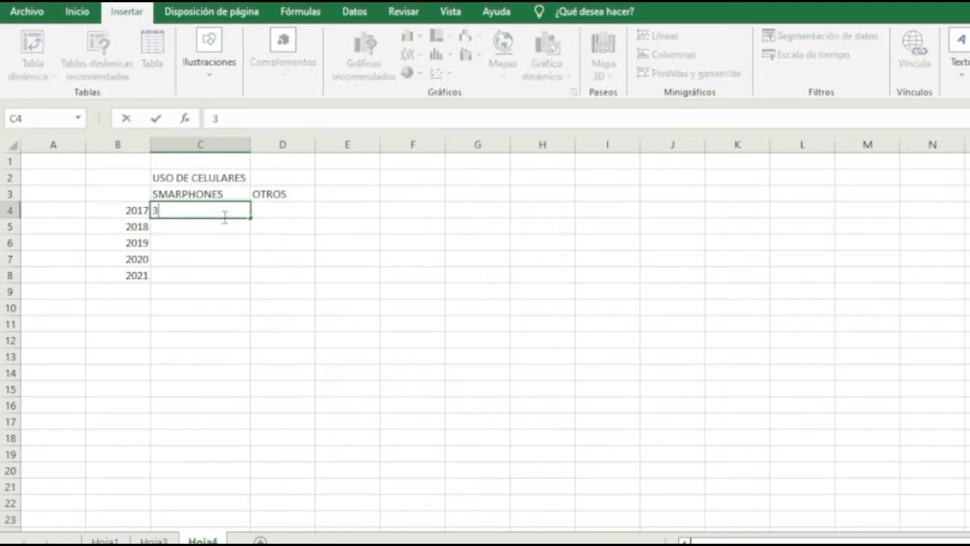
type(".5")
key("Return")
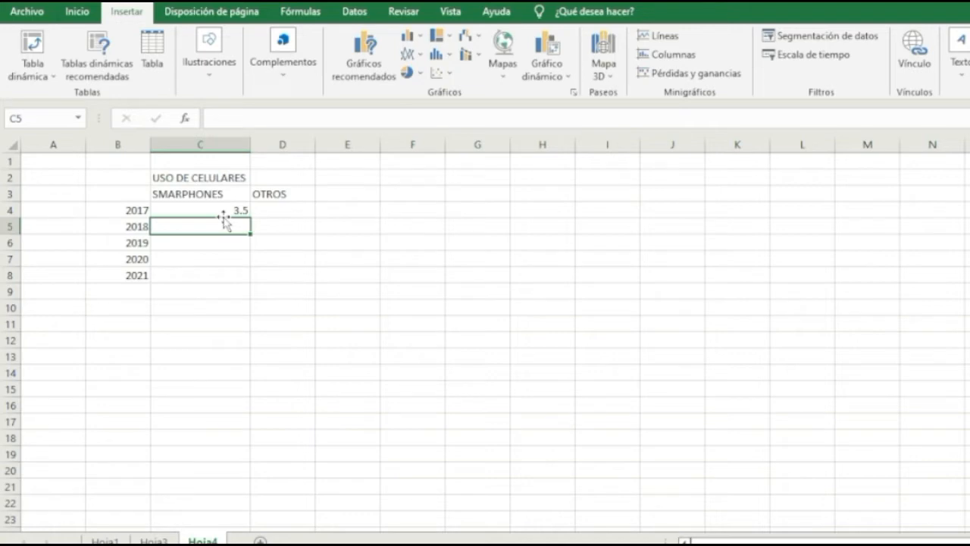
type("6")
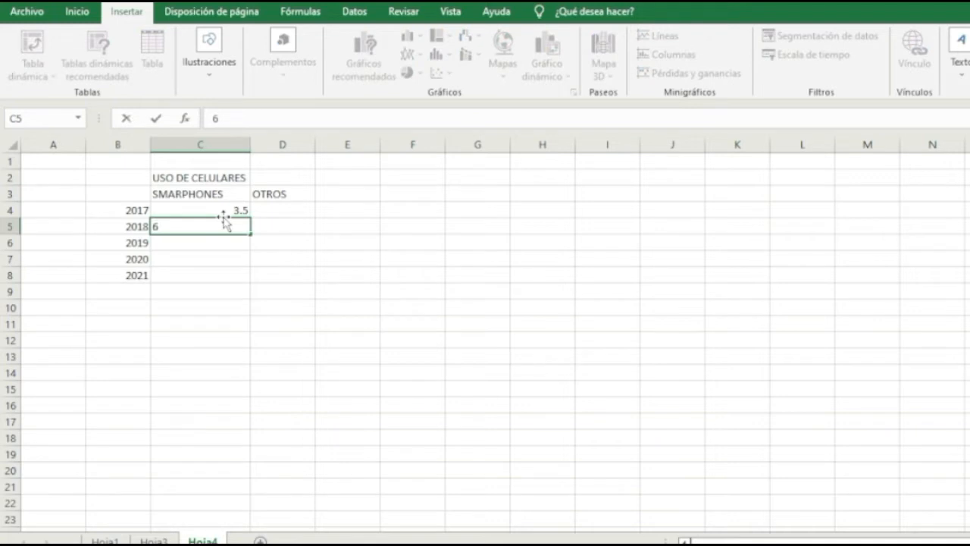
type(".2")
key("Return")
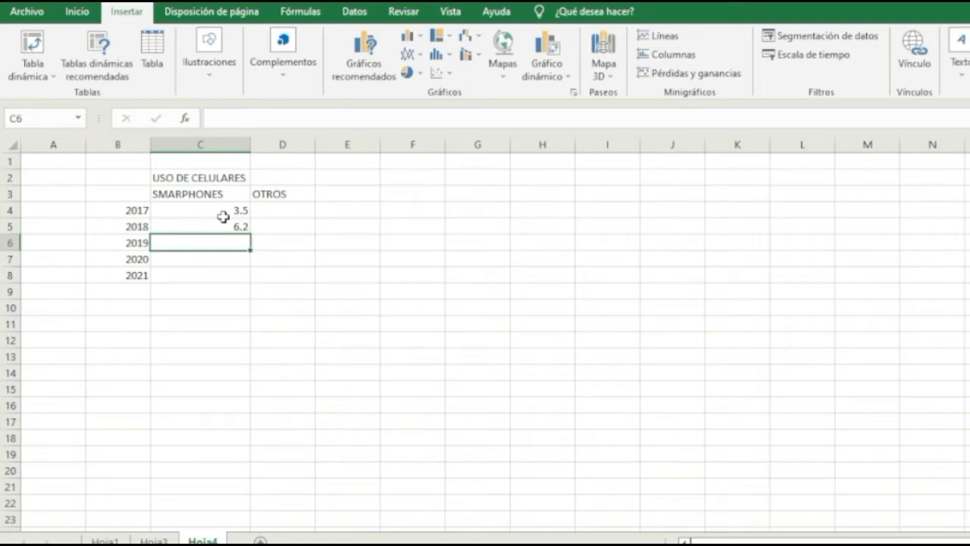
type("7.5")
key("Return")
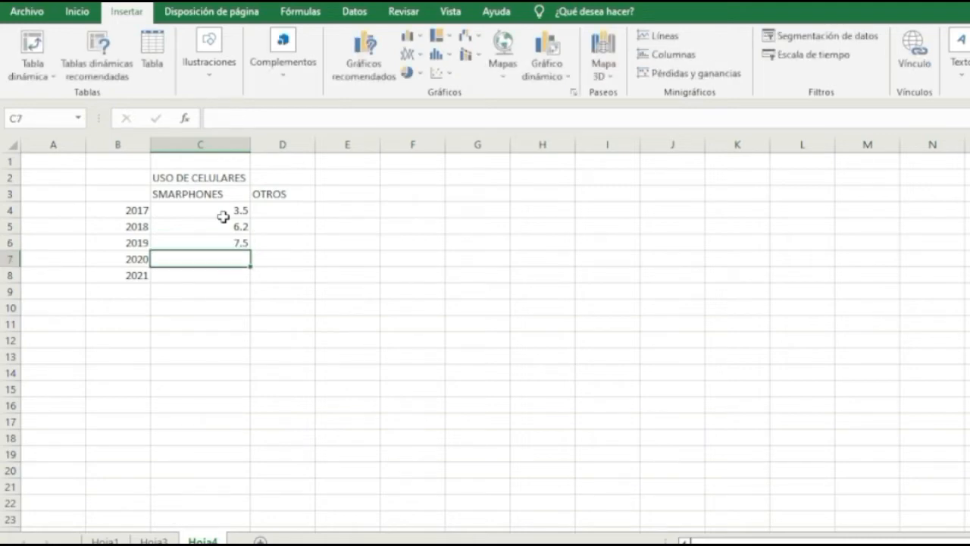
type("8.3")
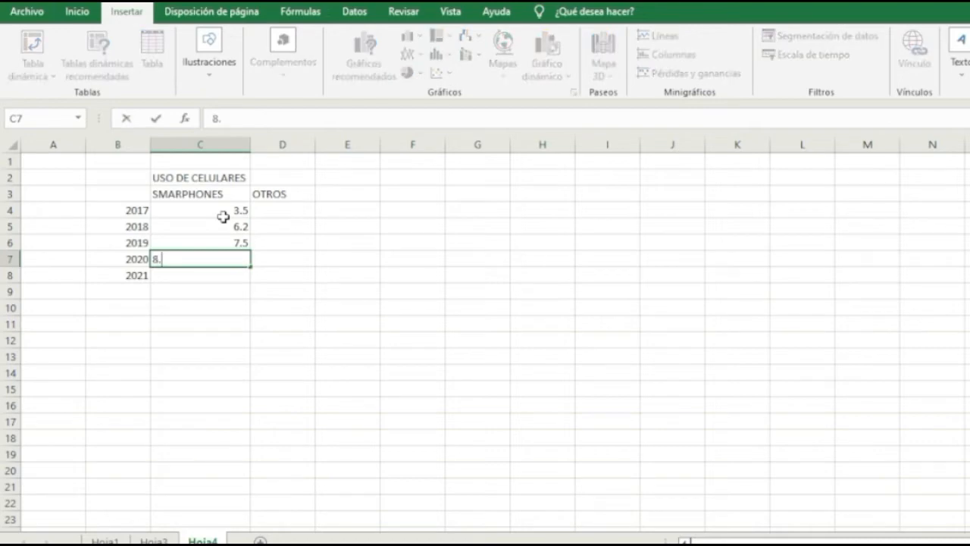
key("Return")
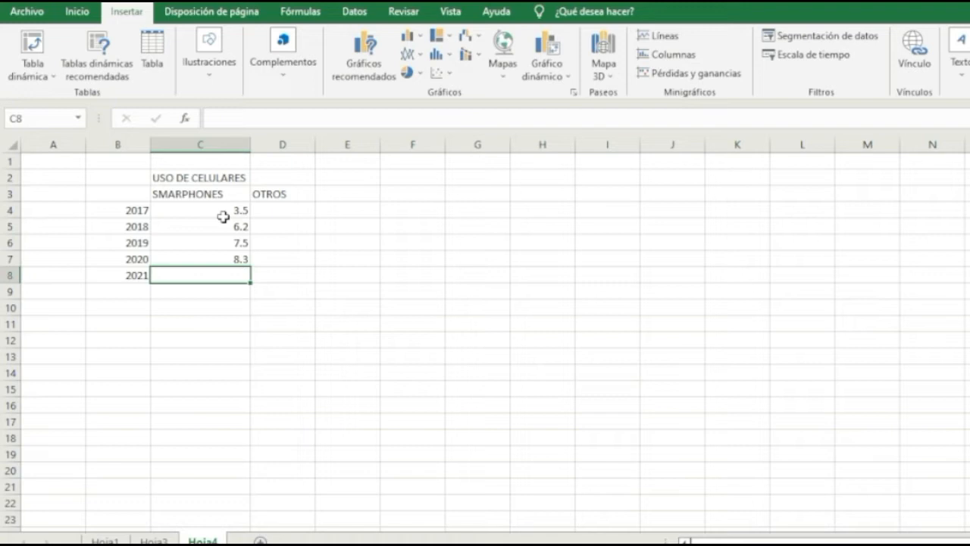
type("10,54")
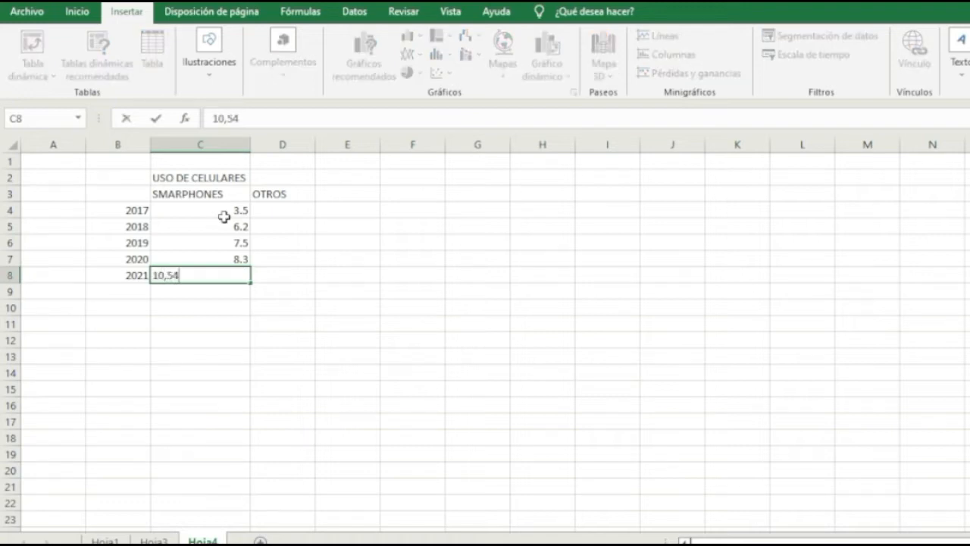
key("Return")
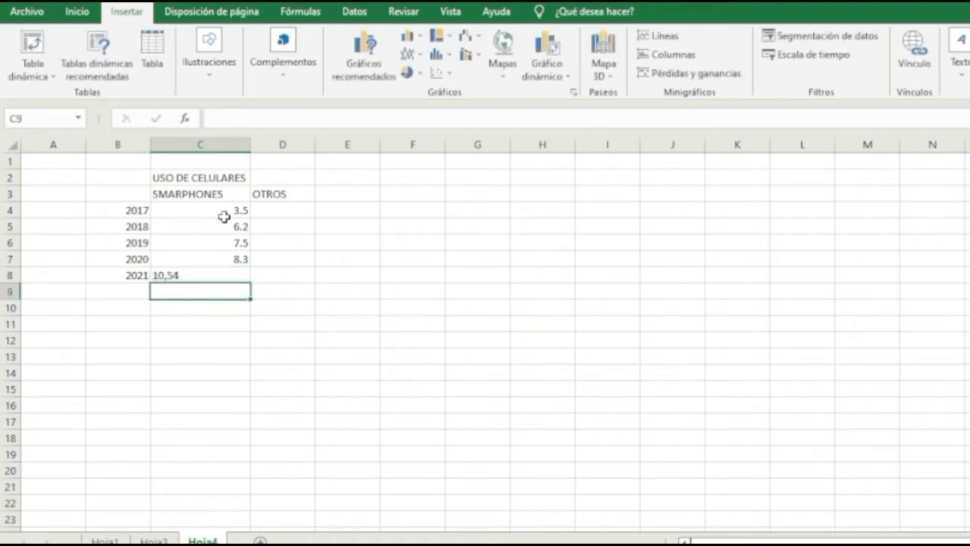
Correct the 2021 SMARPHONES value in C8 to 10.54, replacing the comma with a decimal point
left_click(210, 276)
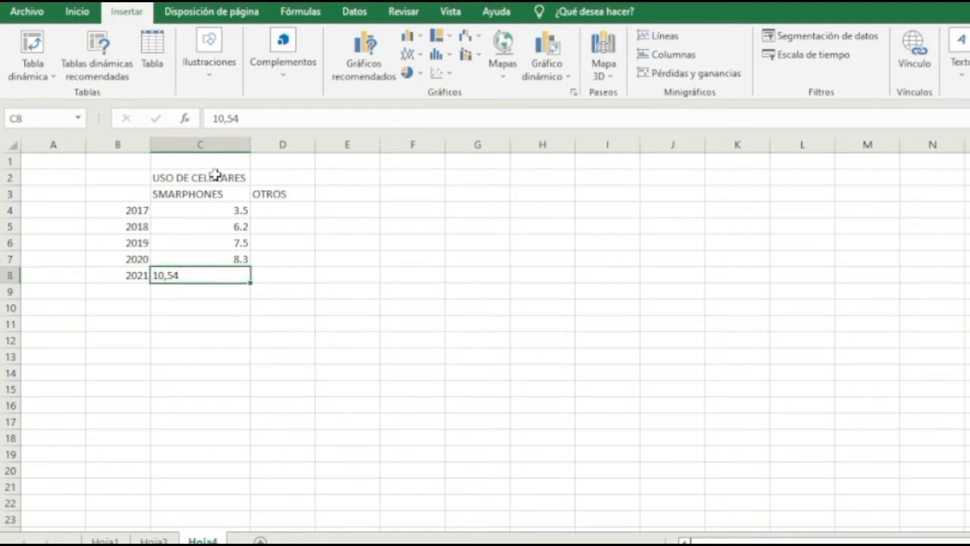
left_click(229, 119)
key("BackSpace")
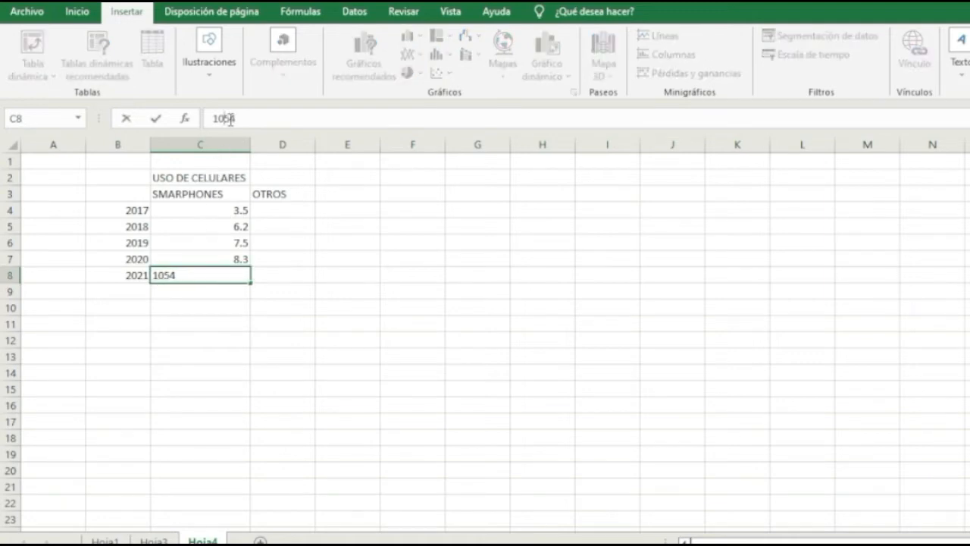
type(".")
key("Return")
Enter the OTROS values 2, 3, 4, 5 and 4 down cells D4:D8
left_click(279, 214)
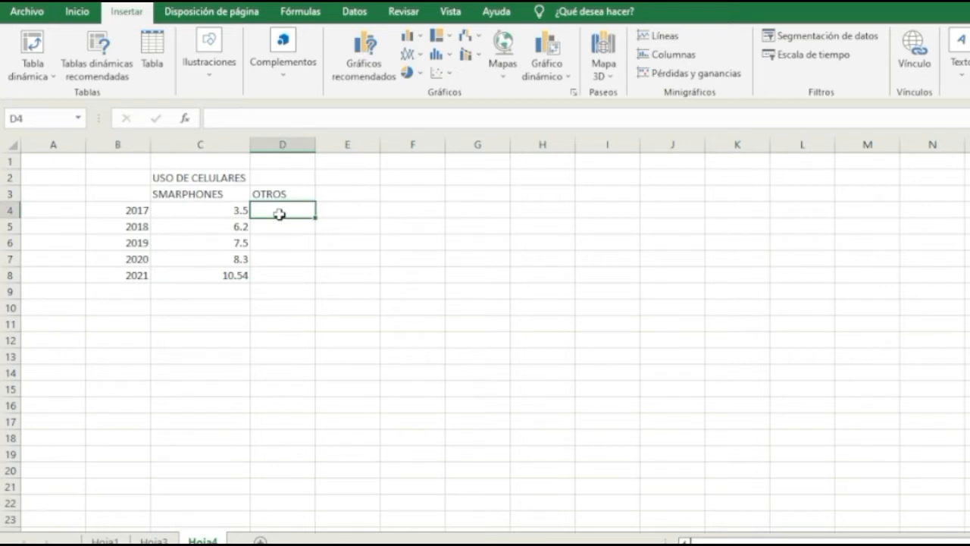
type("2")
key("Return")
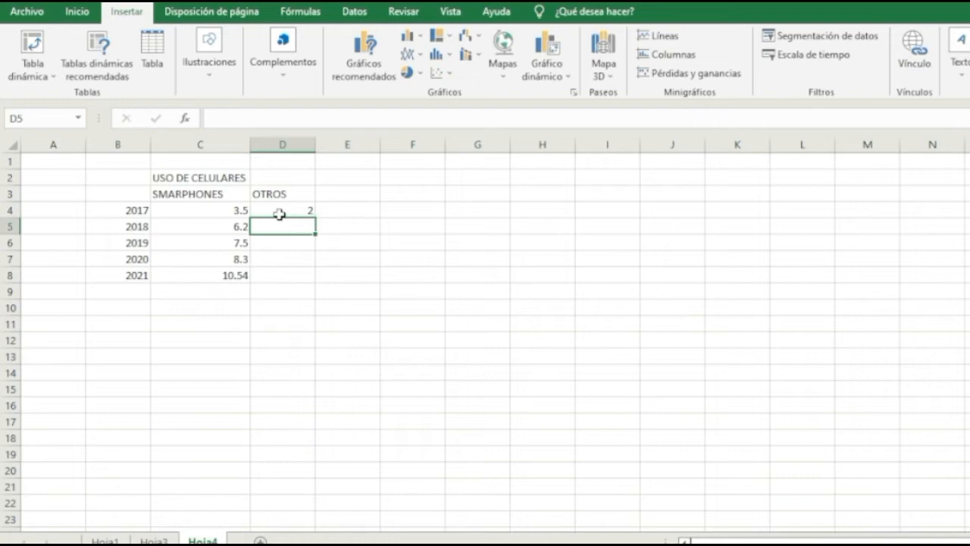
type("3")
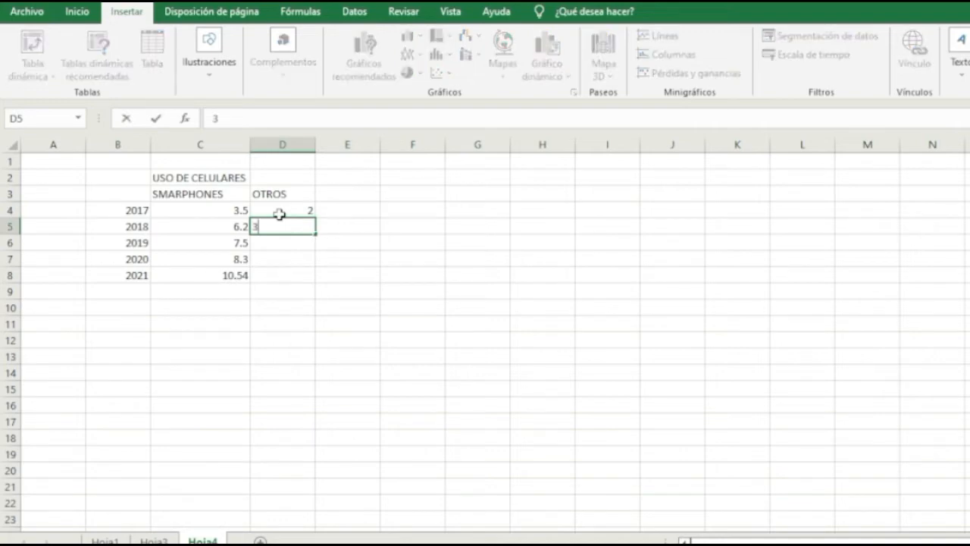
key("Return")
type("4")
key("Return")
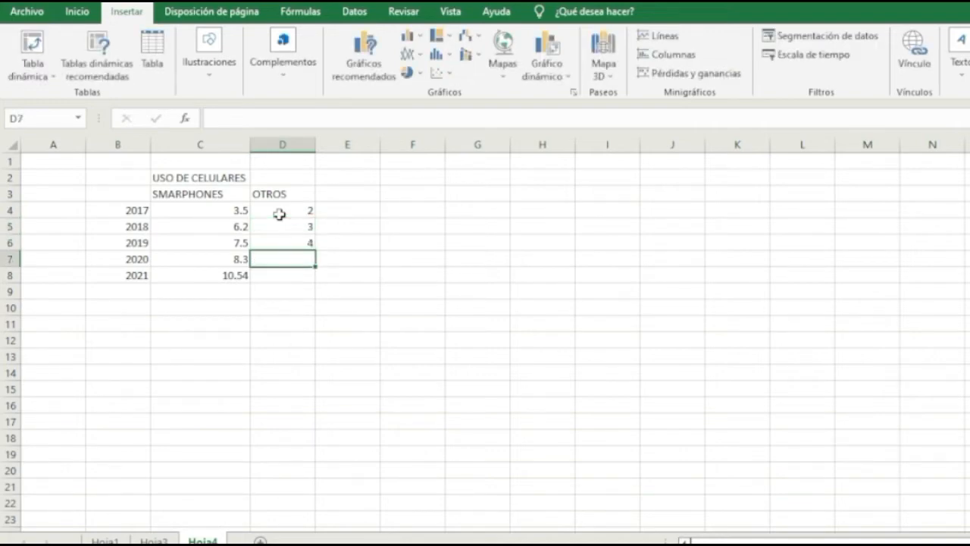
type("5")
key("Return")
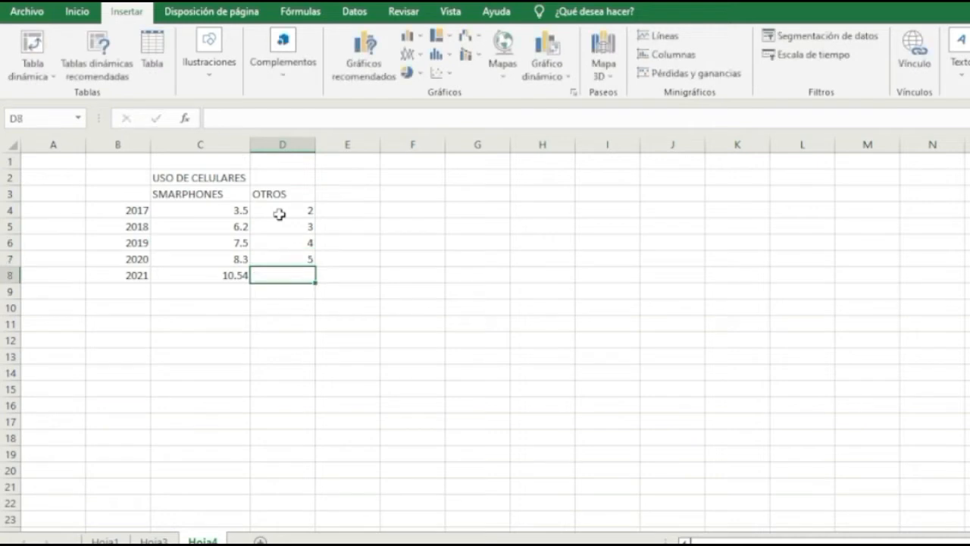
type("4")
key("Return")
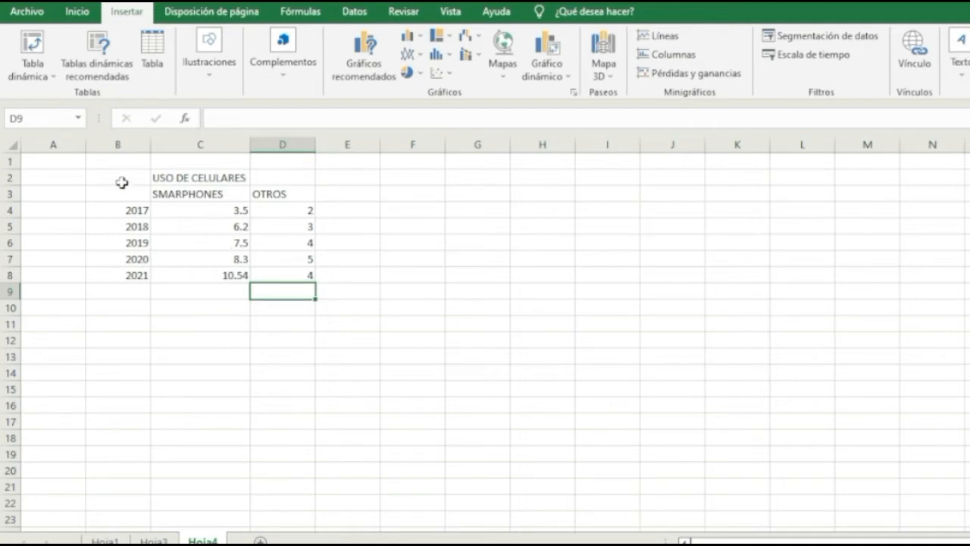
Apply all borders to the table range B3:D8
left_click_drag(131, 191, 309, 283)
left_click(303, 289)
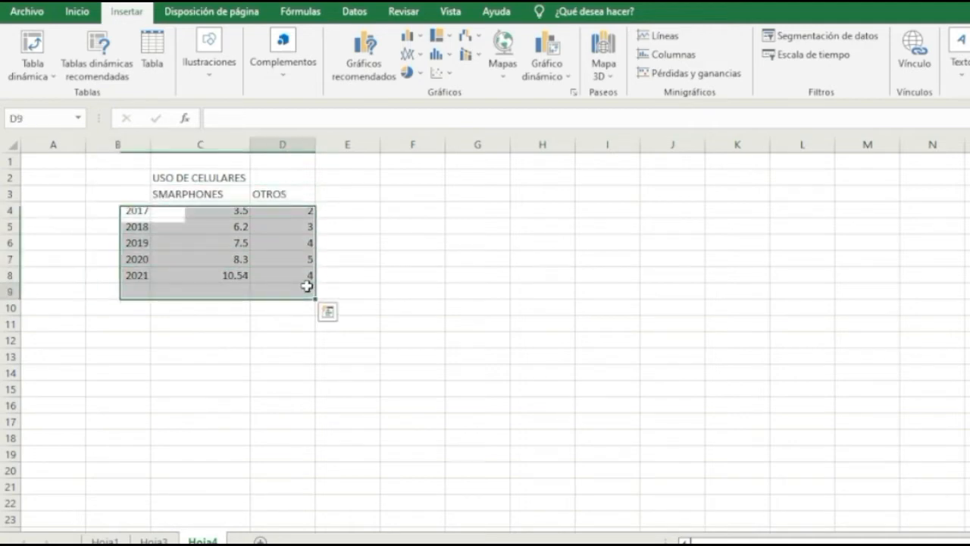
left_click_drag(135, 201, 278, 271)
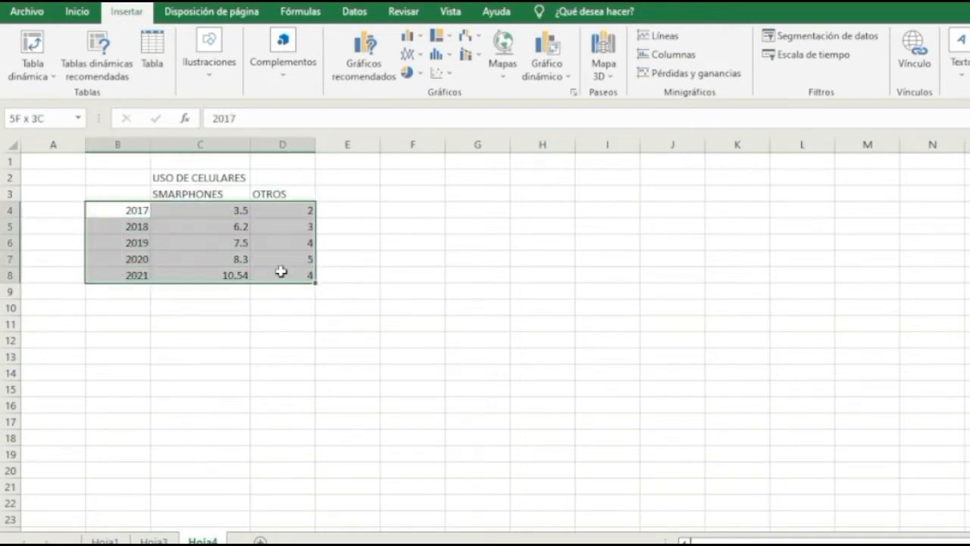
left_click_drag(141, 188, 307, 279)
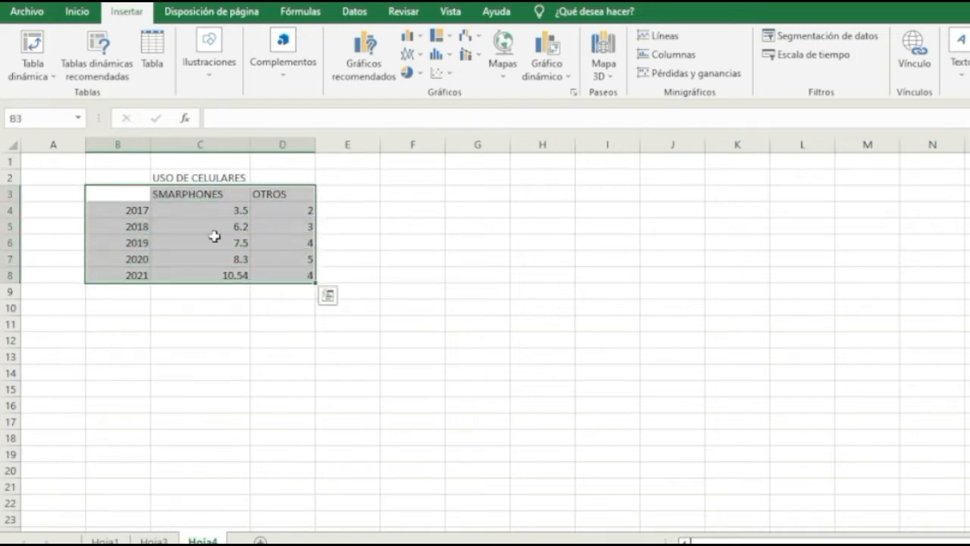
left_click(76, 11)
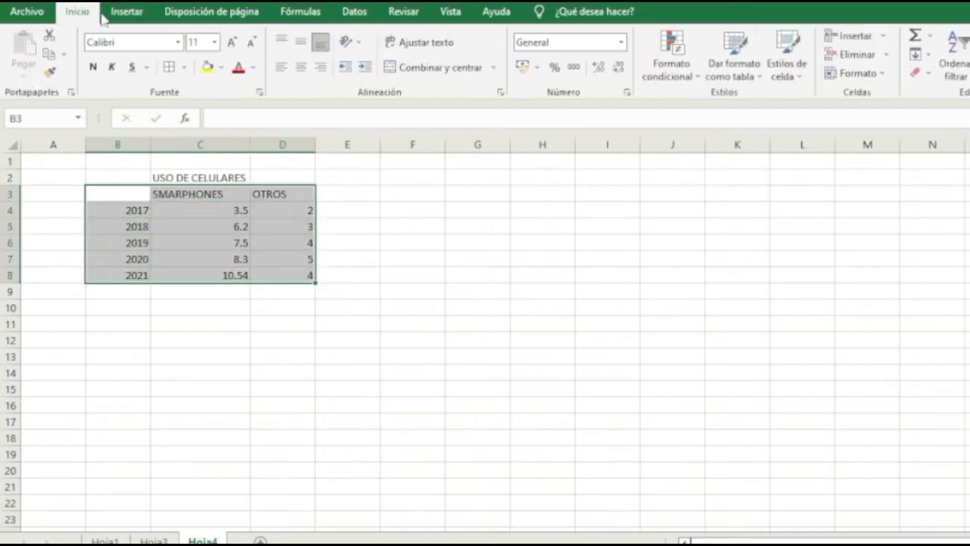
left_click(184, 68)
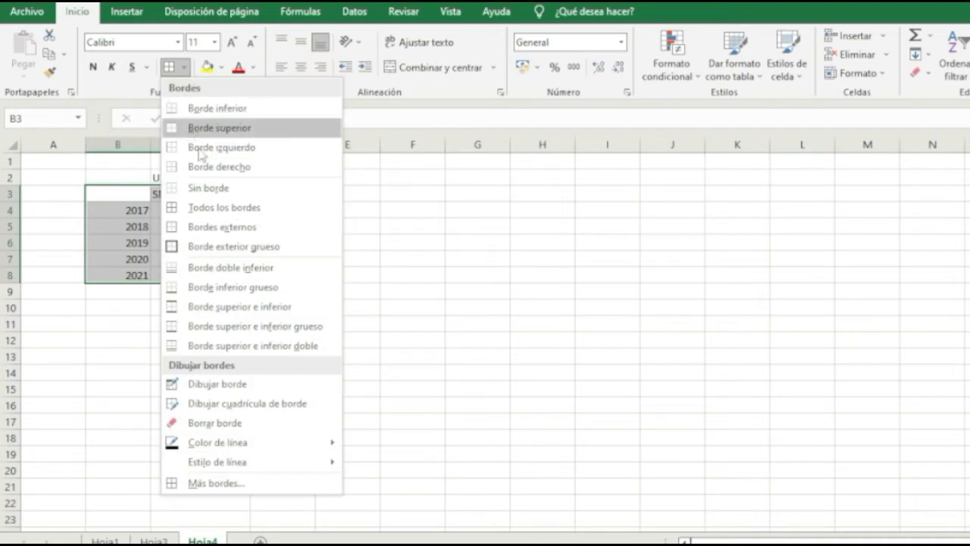
left_click(203, 216)
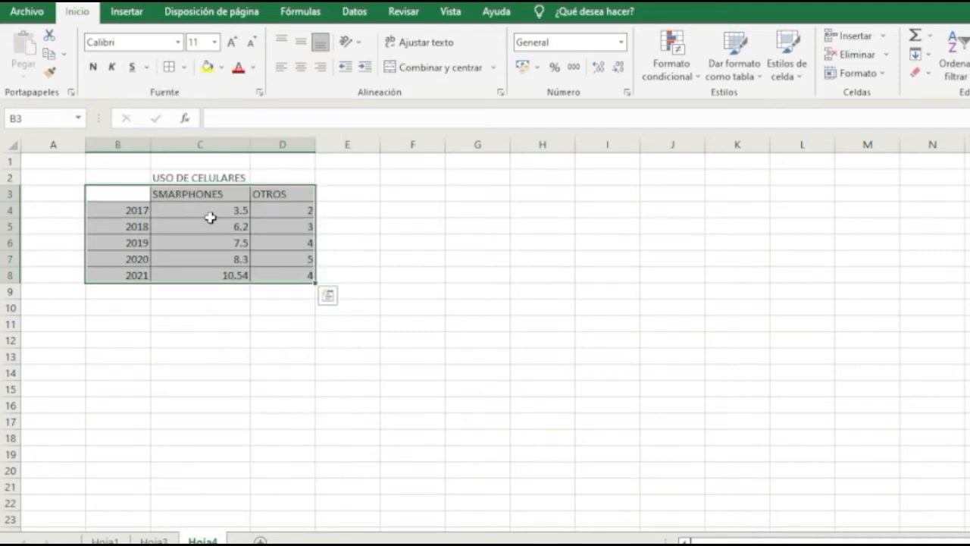
Insert a 3D clustered column chart from the range B3:D8 and move it up beside the table, level with row 2
left_click(129, 15)
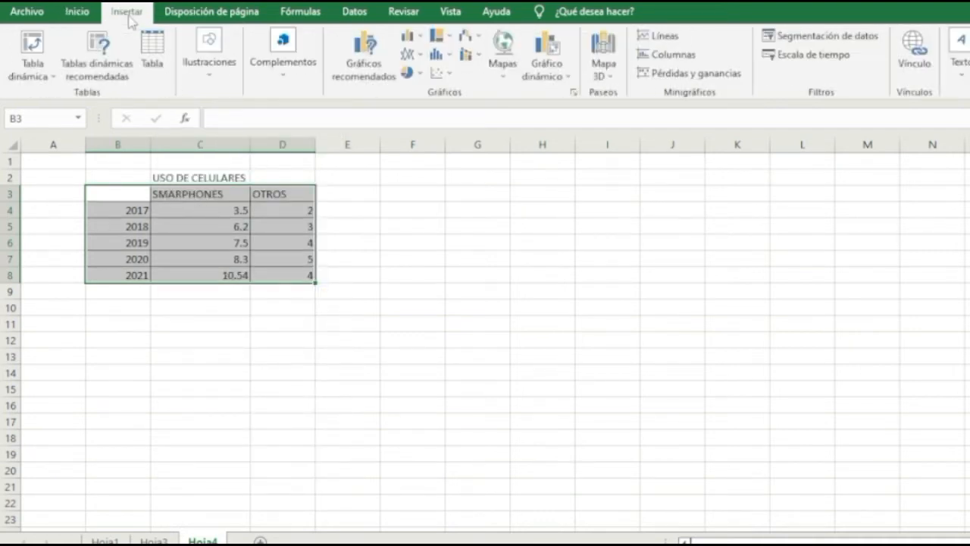
key("ctrl+q")
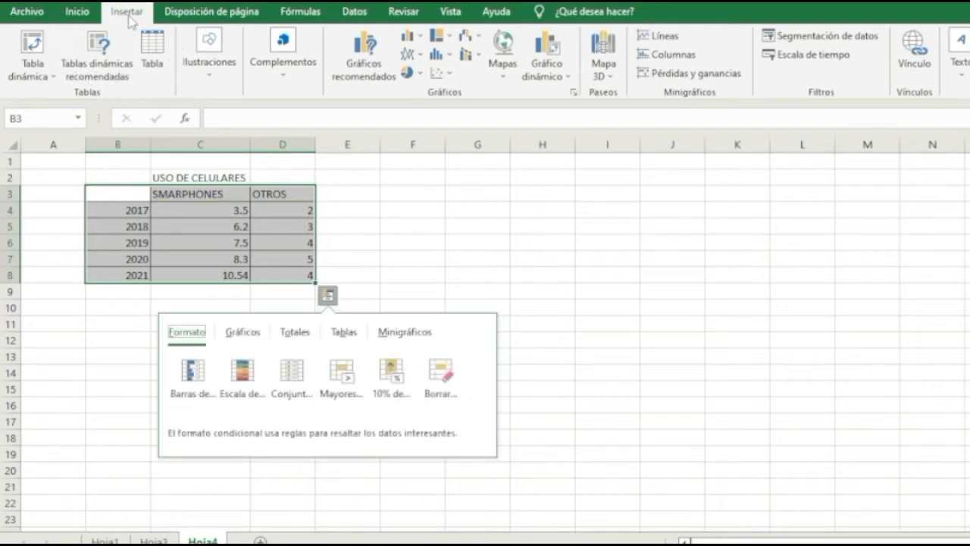
left_click(422, 37)
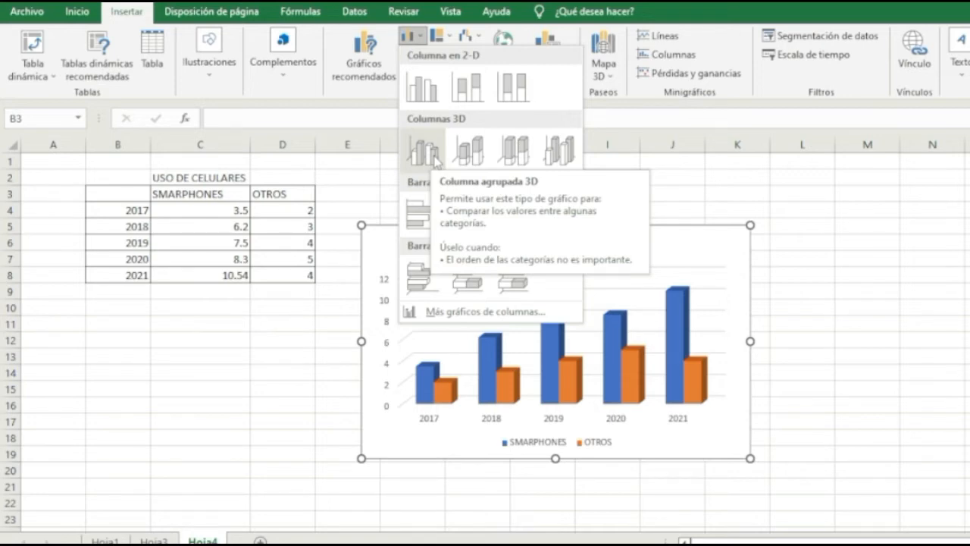
left_click(436, 155)
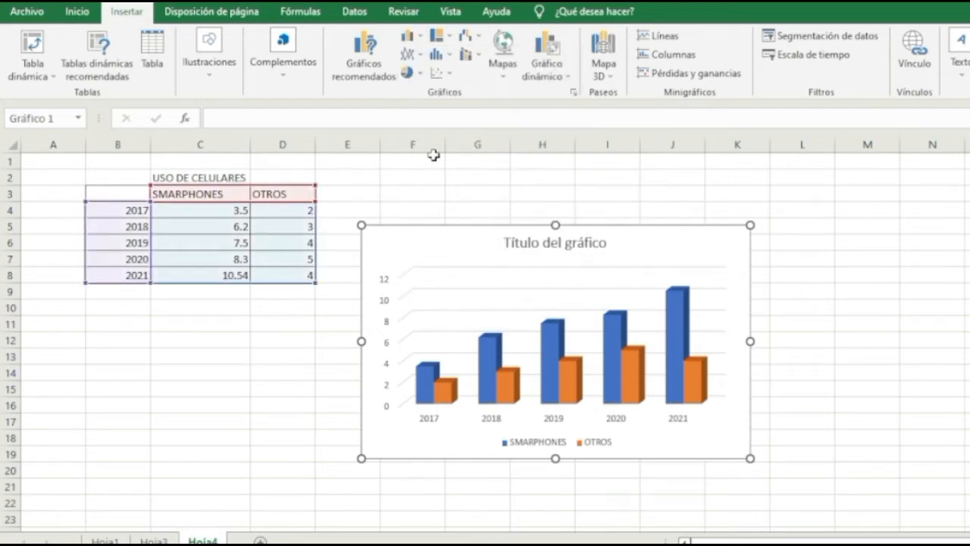
left_click_drag(482, 231, 489, 177)
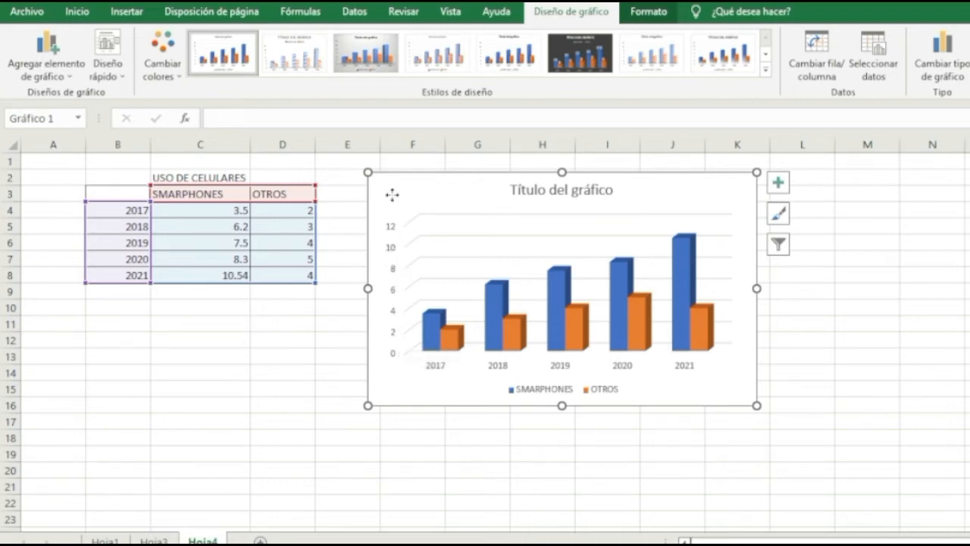
Replace the chart's placeholder title with USO DE CELULARES EN EL PERU EN MILLONES and deselect the chart
left_click(568, 195)
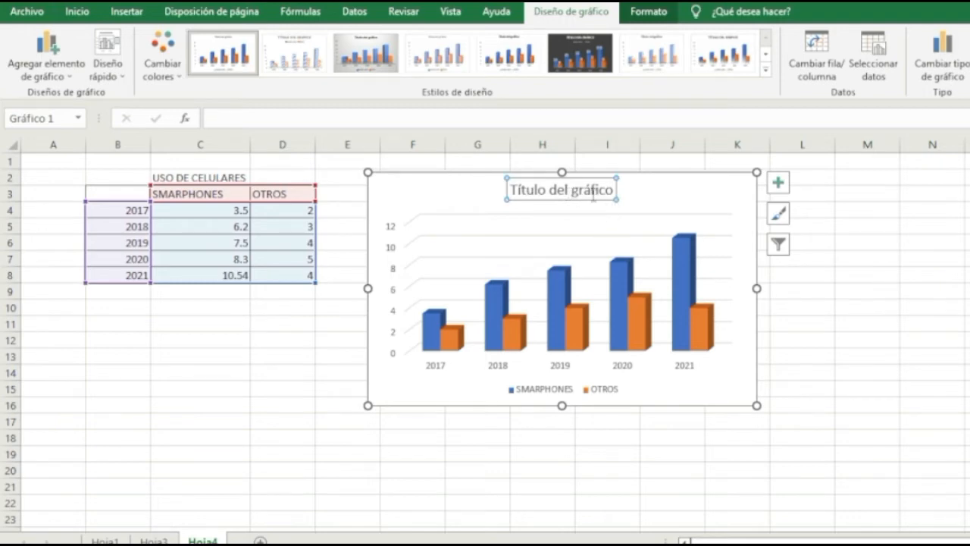
double_click(594, 195)
key("BackSpace")
key("BackSpace")
key("BackSpace")
key("BackSpace")
key("BackSpace")
key("BackSpace")
key("BackSpace")
key("BackSpace")
key("BackSpace")
key("BackSpace")
key("BackSpace")
key("BackSpace")
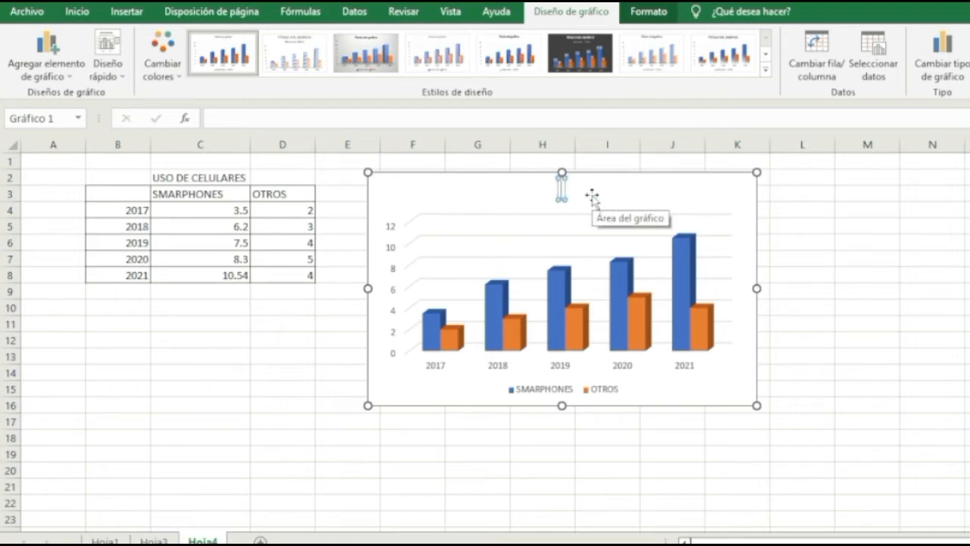
type("USOD")
key("BackSpace")
type("DE CELULAR")
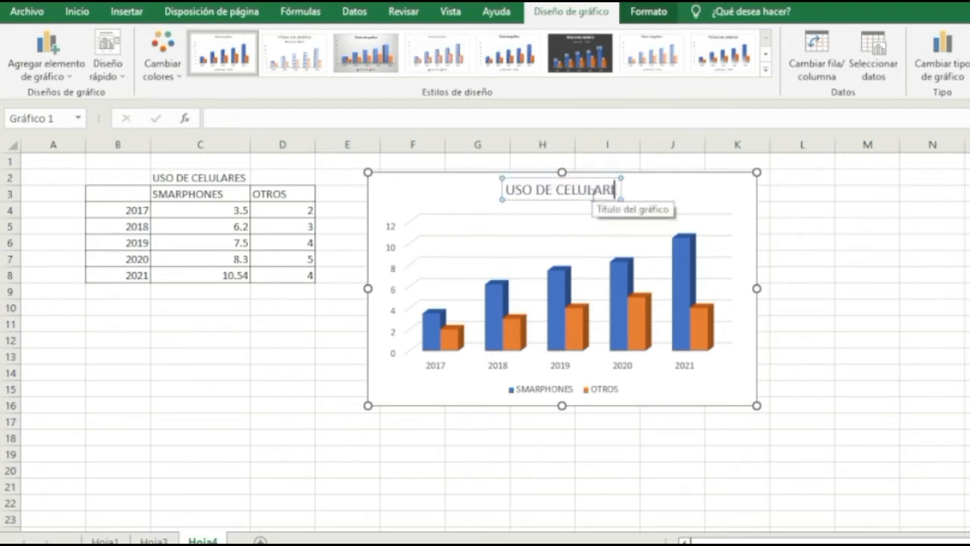
type("ES EN EL P")
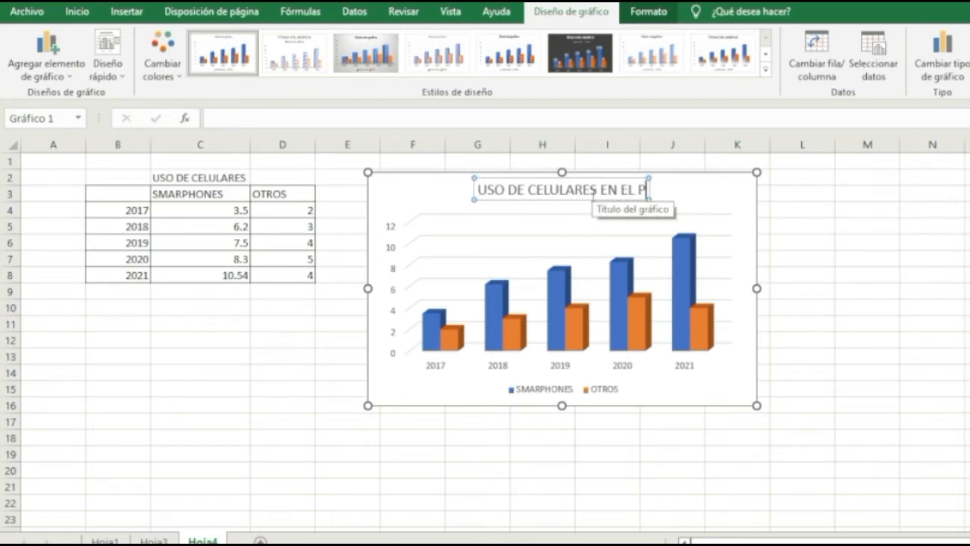
type("ERU EN MILLONES")
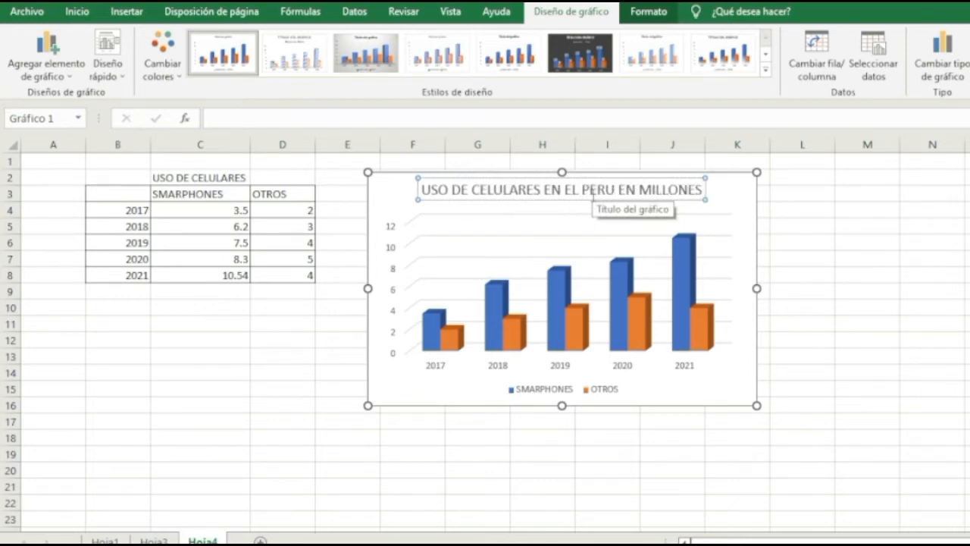
left_click(771, 254)
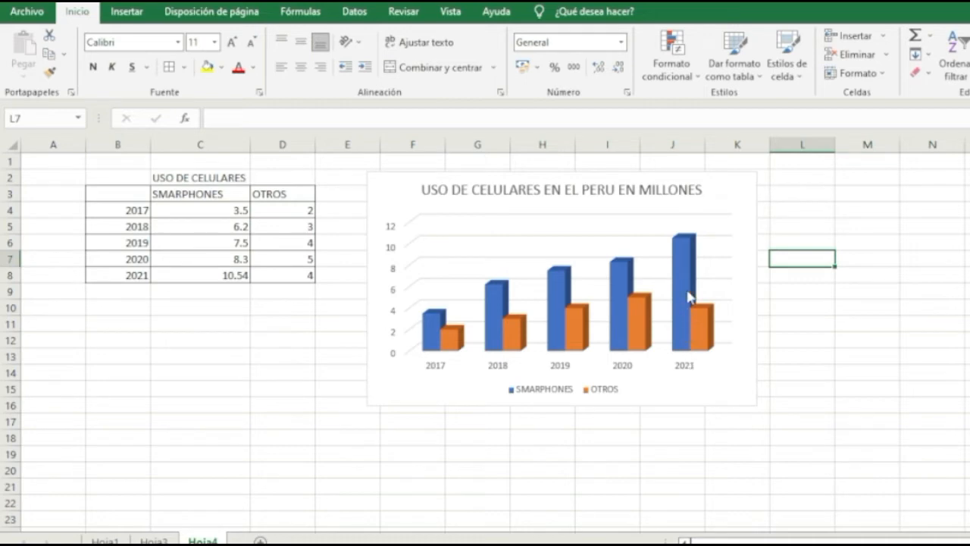
mouse_move(688, 275)
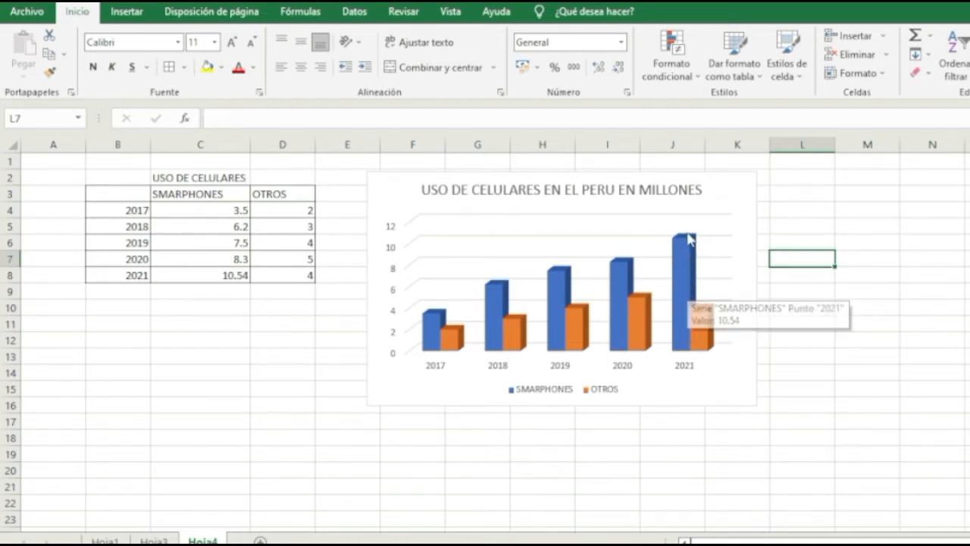
left_click(139, 19)
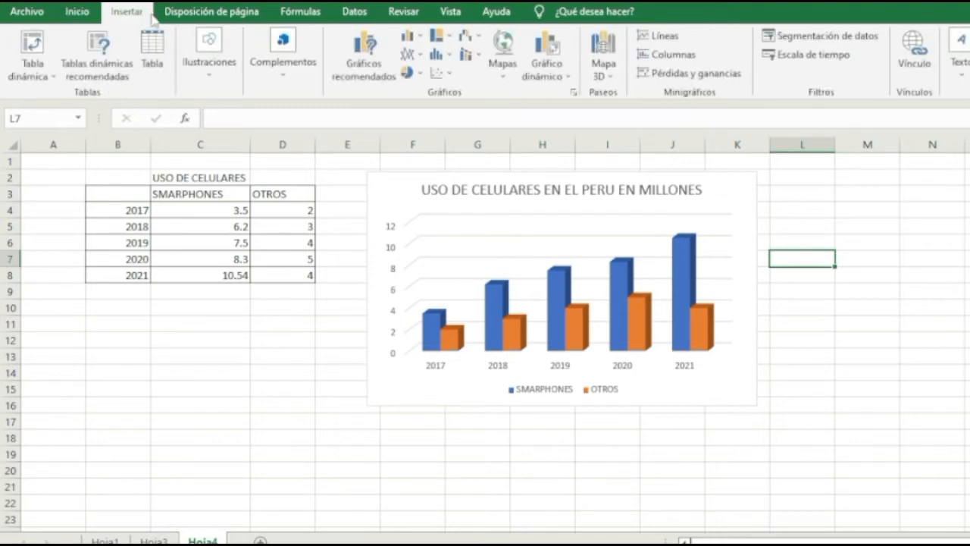
left_click(418, 39)
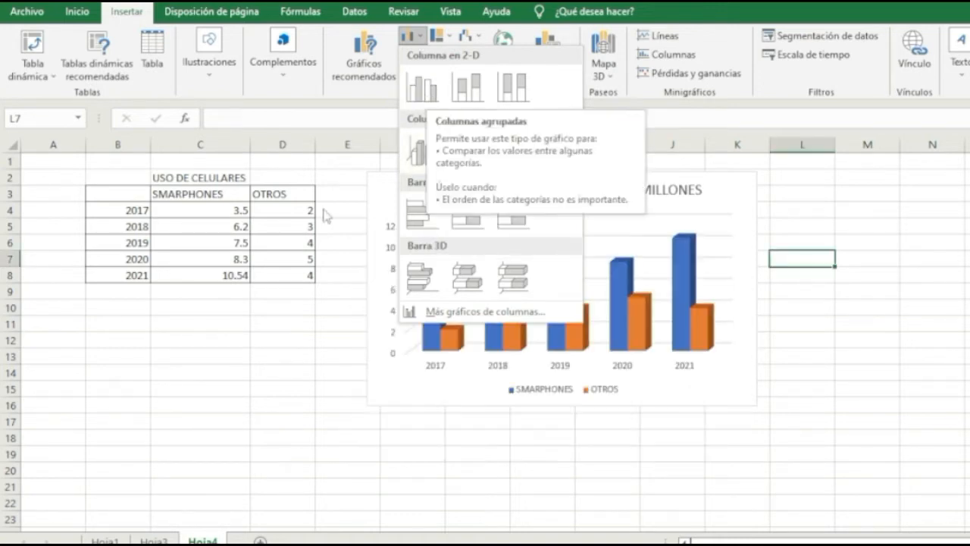
left_click(650, 191)
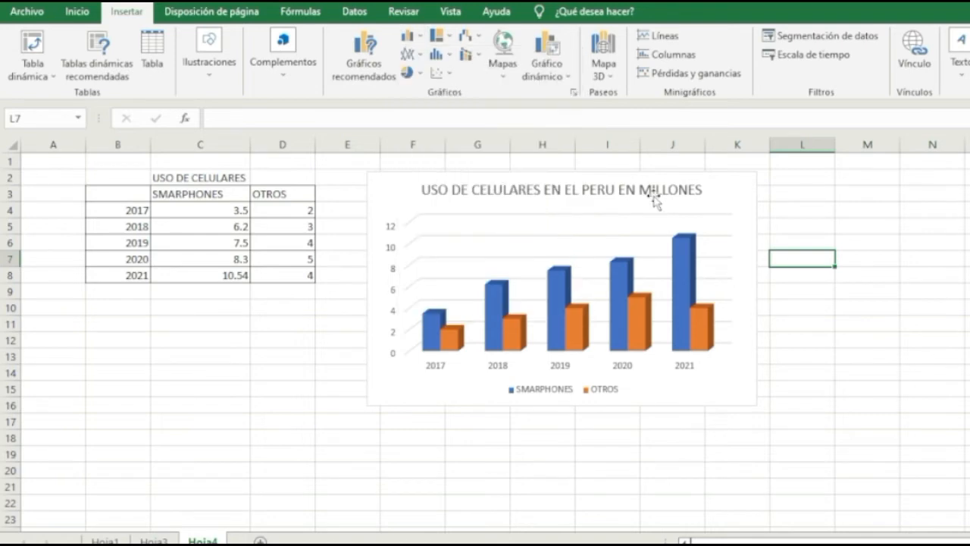
Move the USO DE CELULARES EN EL PERU EN MILLONES chart slightly up and closer to the table
left_click(672, 199)
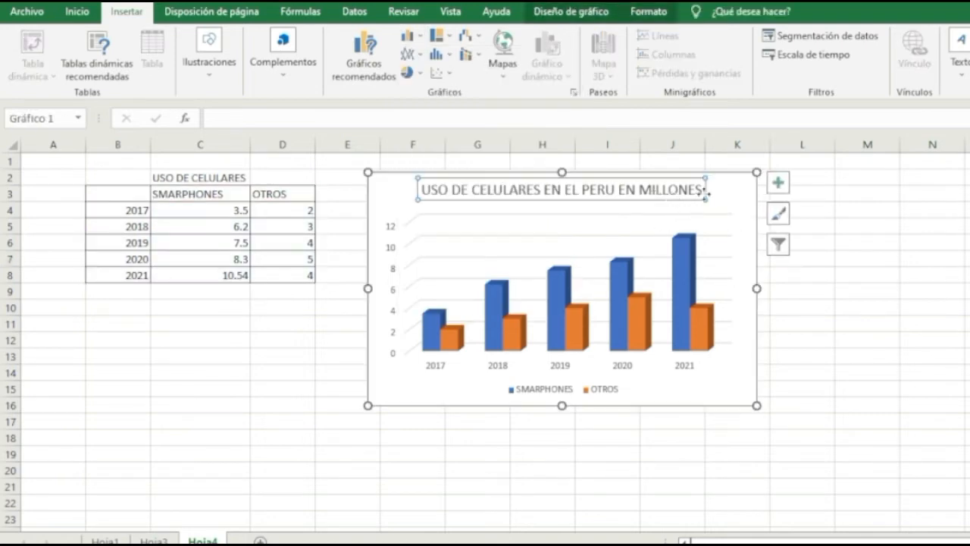
left_click_drag(712, 180, 692, 167)
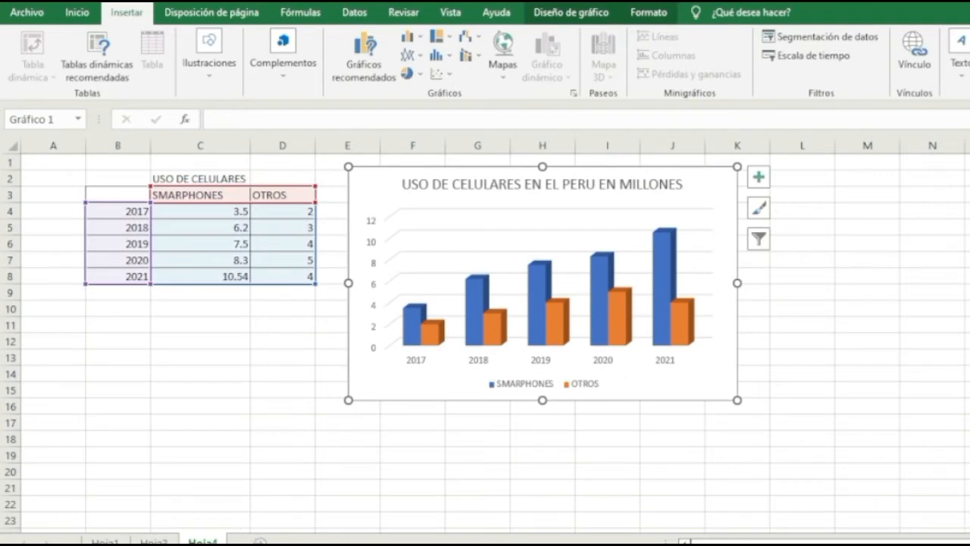
On a new worksheet, enter the headers MESES, NUM VENTAS and NUM FACTURACION in C3:E3 and auto-fit the width of column D
left_click(260, 541)
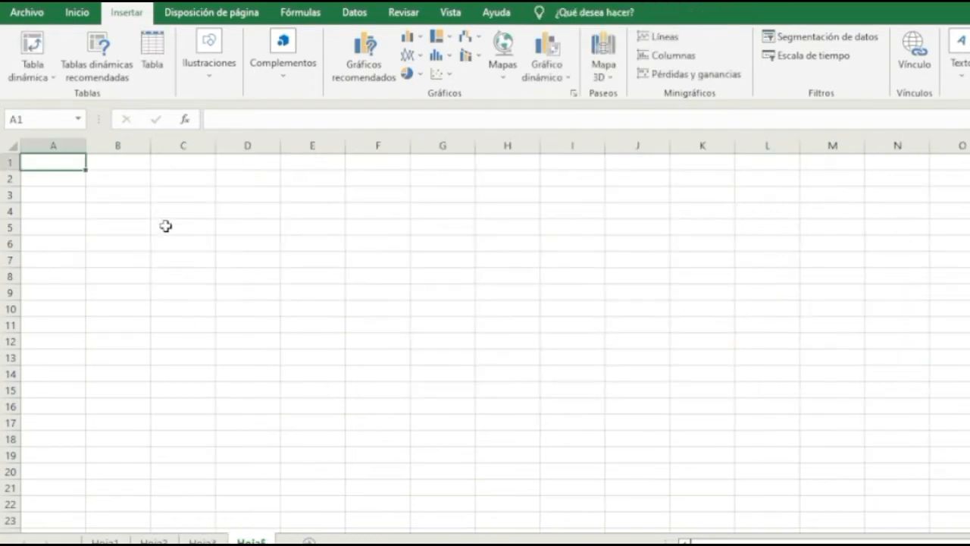
left_click(173, 199)
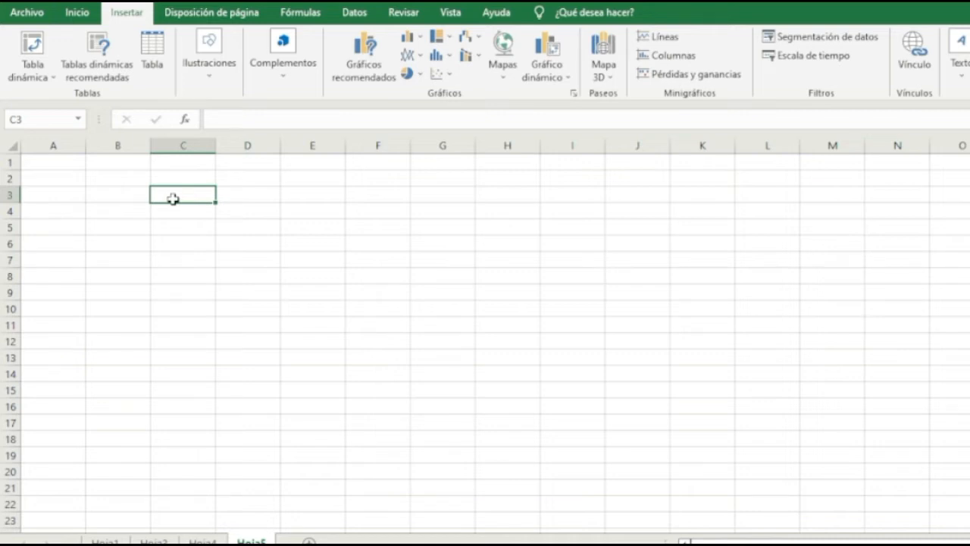
type("MESES")
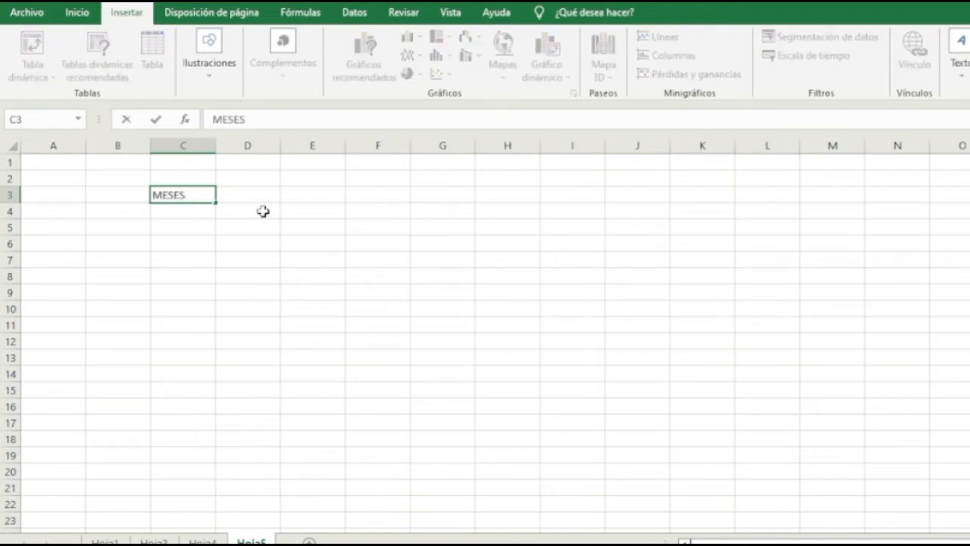
left_click(262, 199)
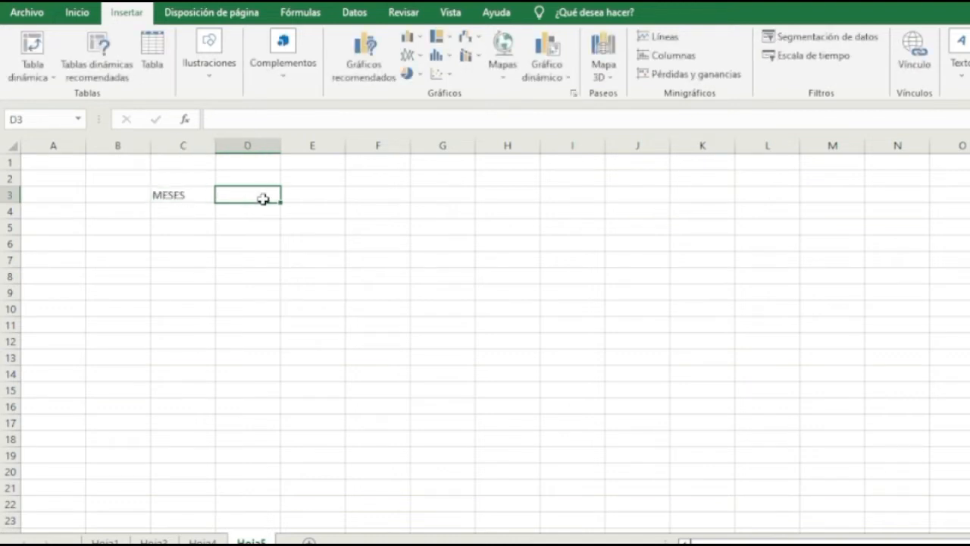
type("NUM VENTAS")
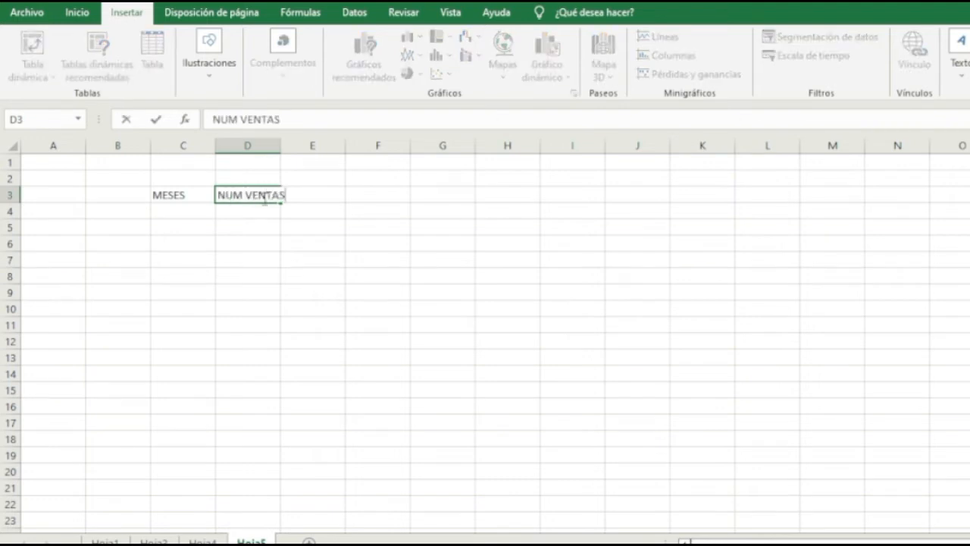
key("Return")
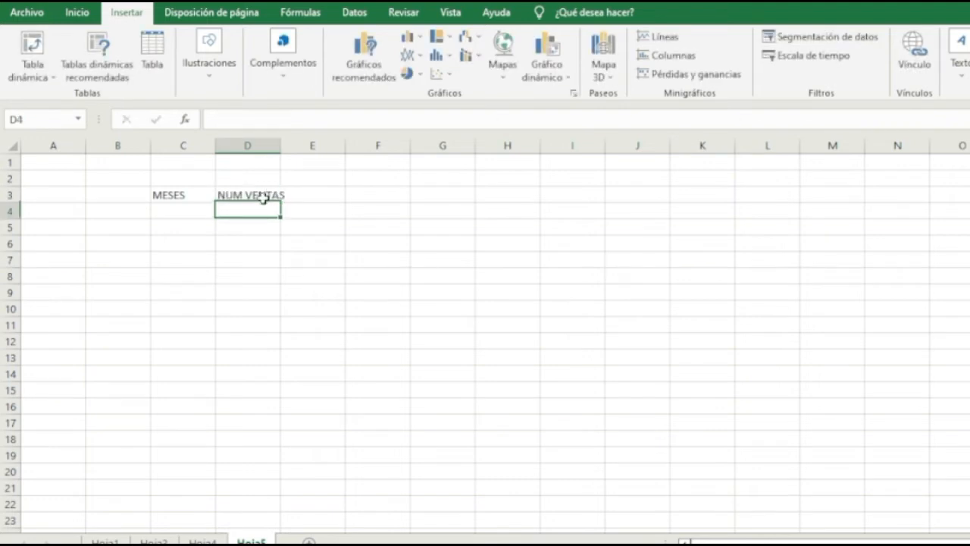
left_click(318, 192)
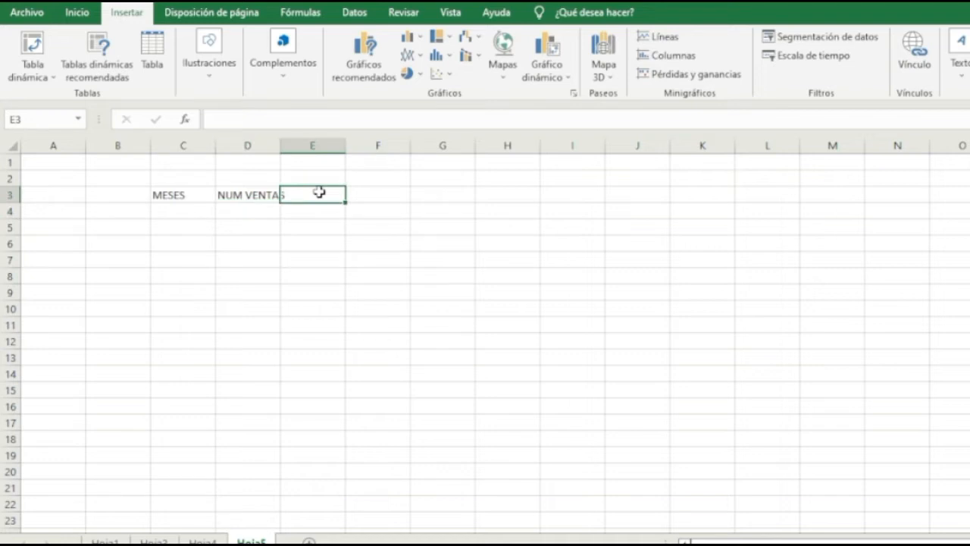
type("NUM")
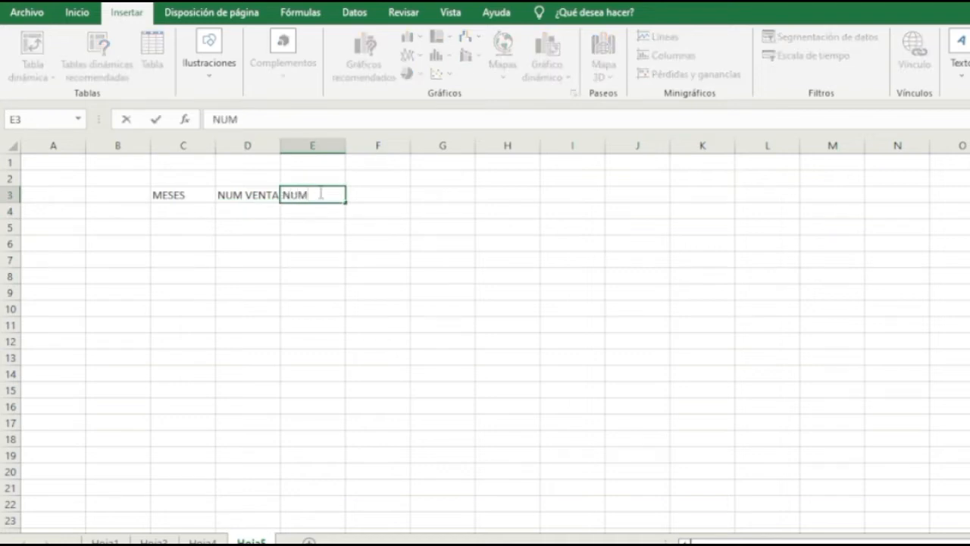
type(" FACTURACION")
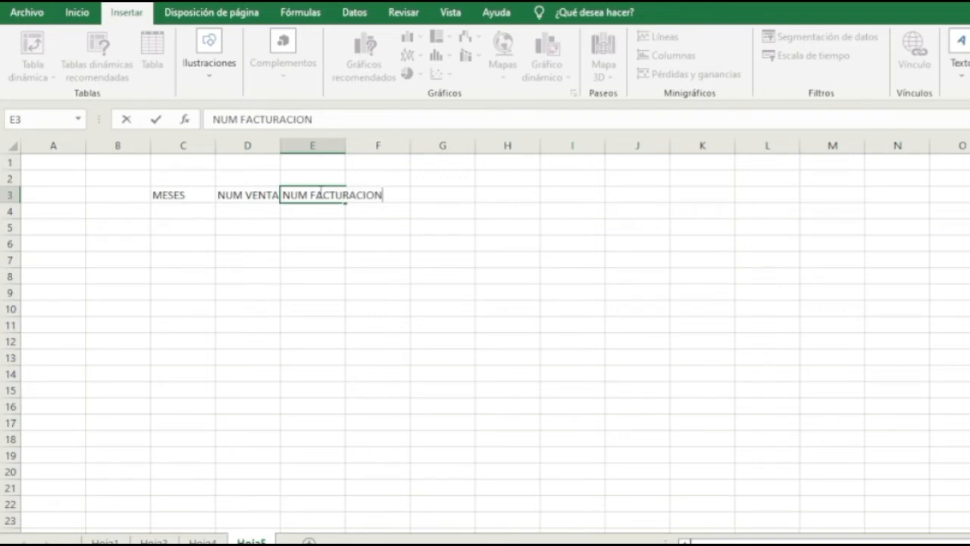
key("Return")
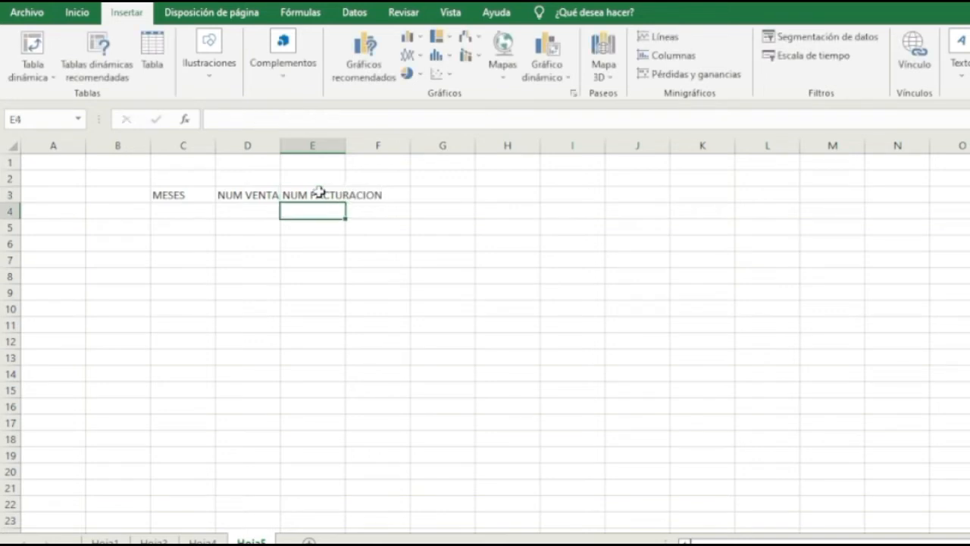
double_click(281, 143)
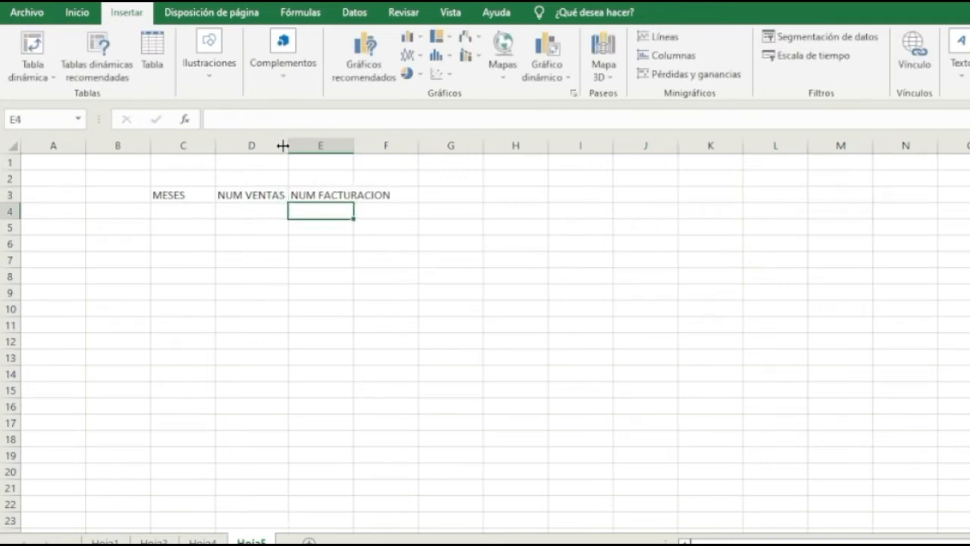
Enter the months ENERO, FEBRERO, MARZO, ABRIL, MAYO and JUNIO down cells C4:C9
left_click(167, 211)
type("ENERO")
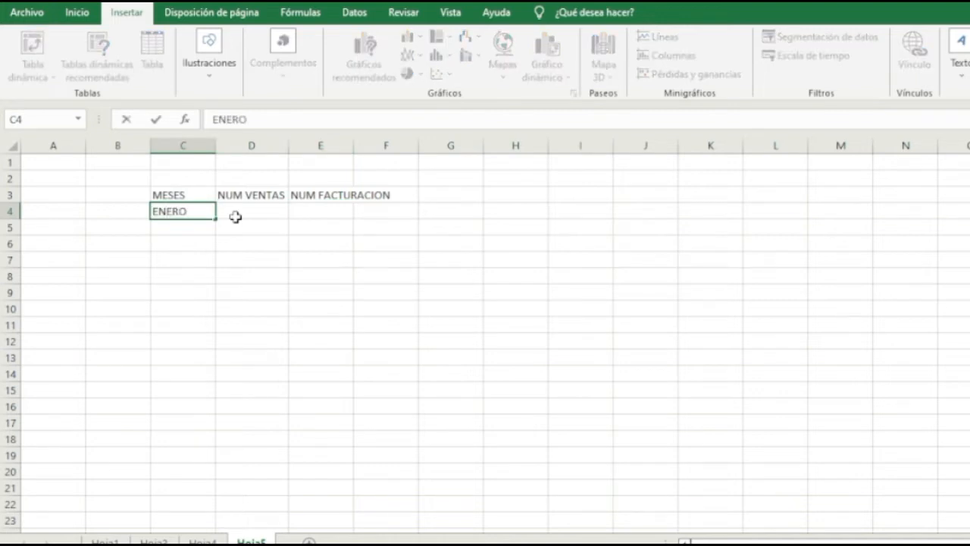
key("Return")
type("FEBRERO")
key("Return")
type("MARZO")
key("Return")
type("ABRIL")
key("Return")
type("M")
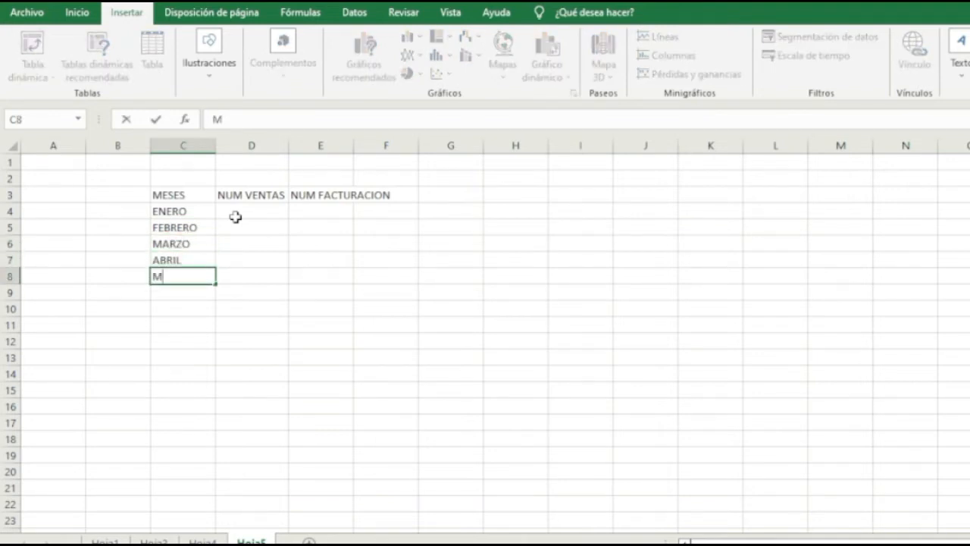
type("AYO")
key("Return")
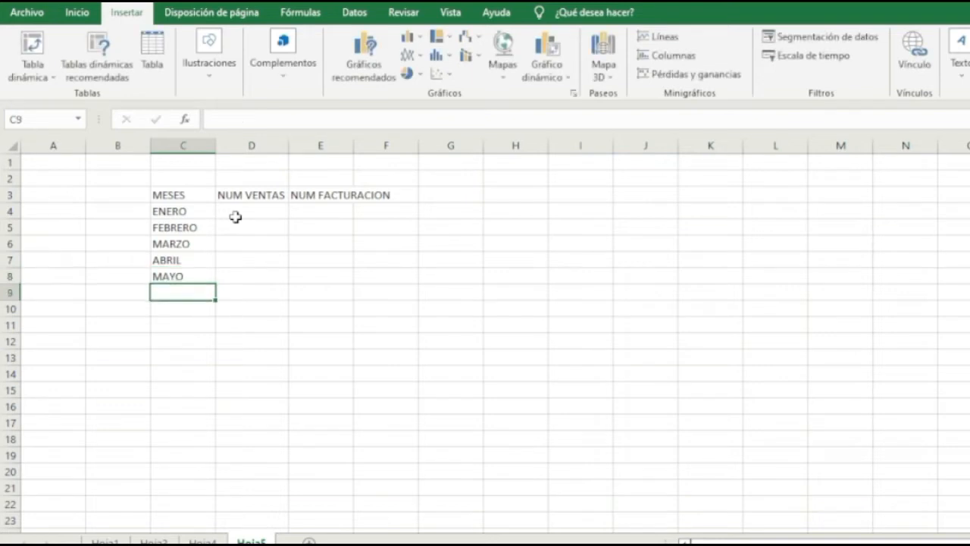
type("JUNIO")
key("Return")
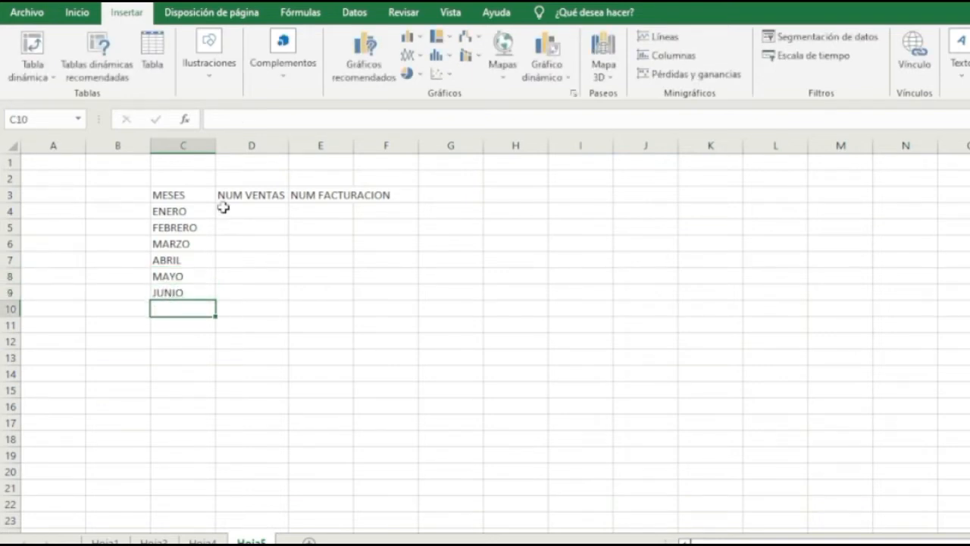
Enter the NUM VENTAS values 300, 250, 350, 400, 450 and 400 down cells D4:D9
left_click(250, 210)
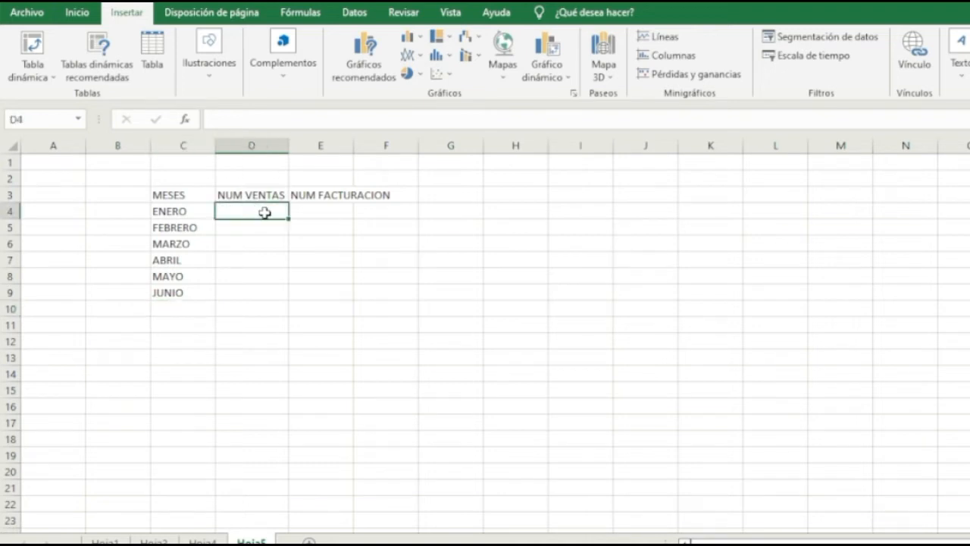
type("300")
key("Return")
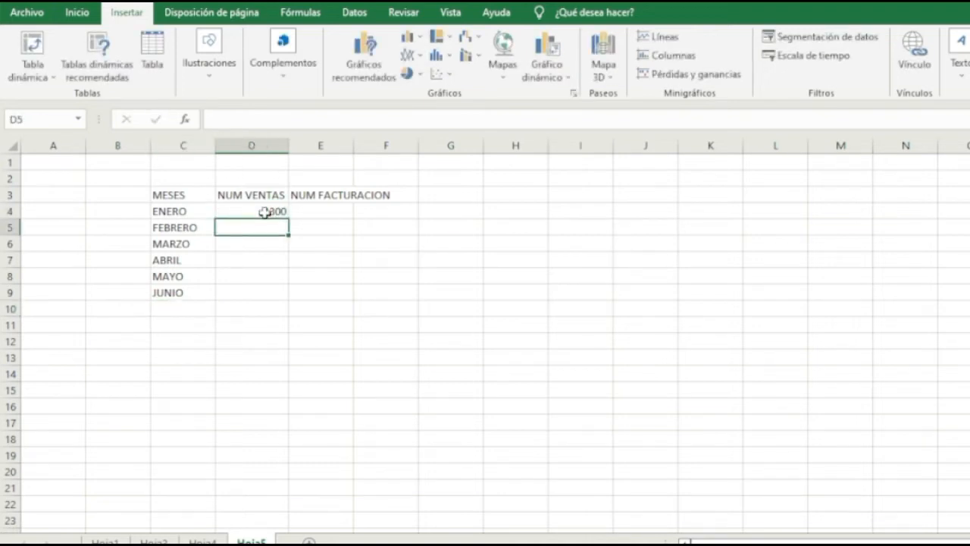
type("250")
key("Return")
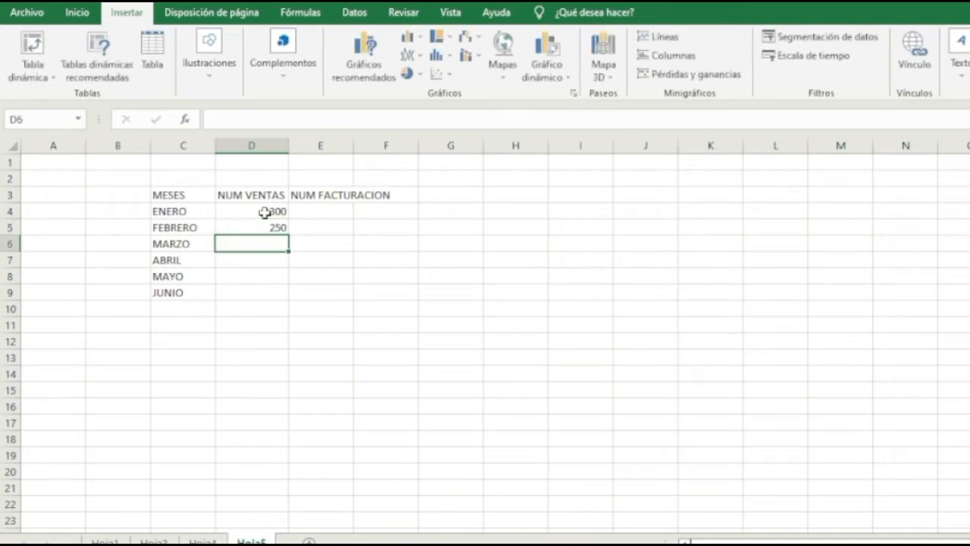
type("350")
key("Return")
type("400")
key("Return")
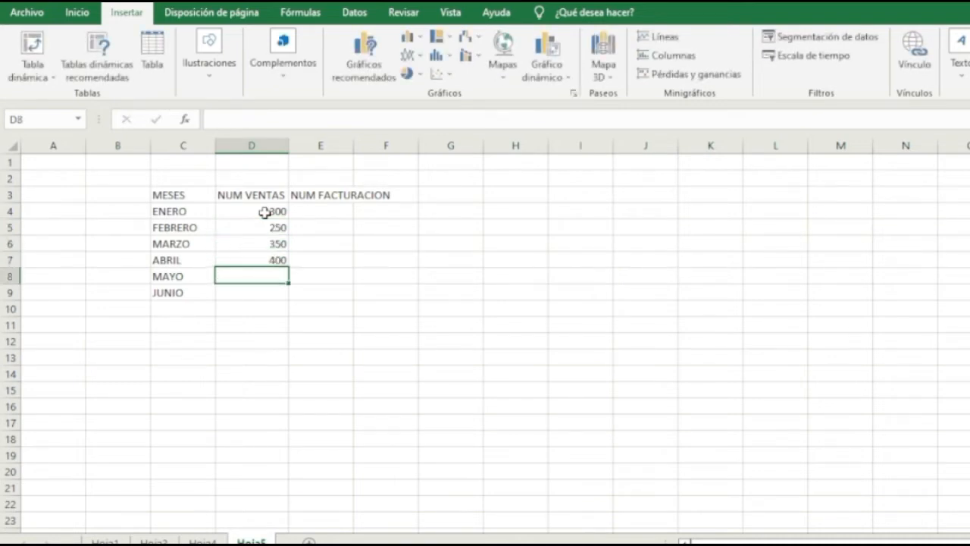
type("450")
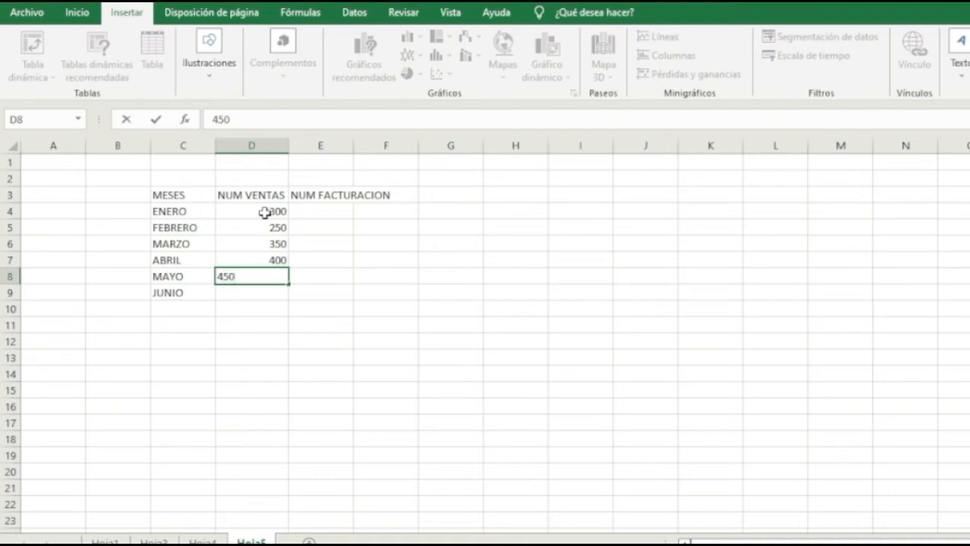
key("Return")
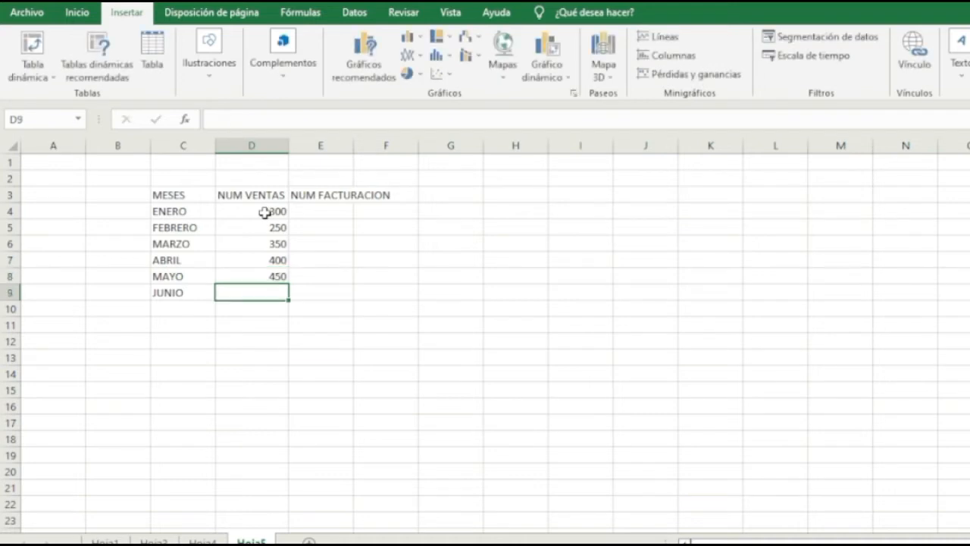
type("400")
key("Return")
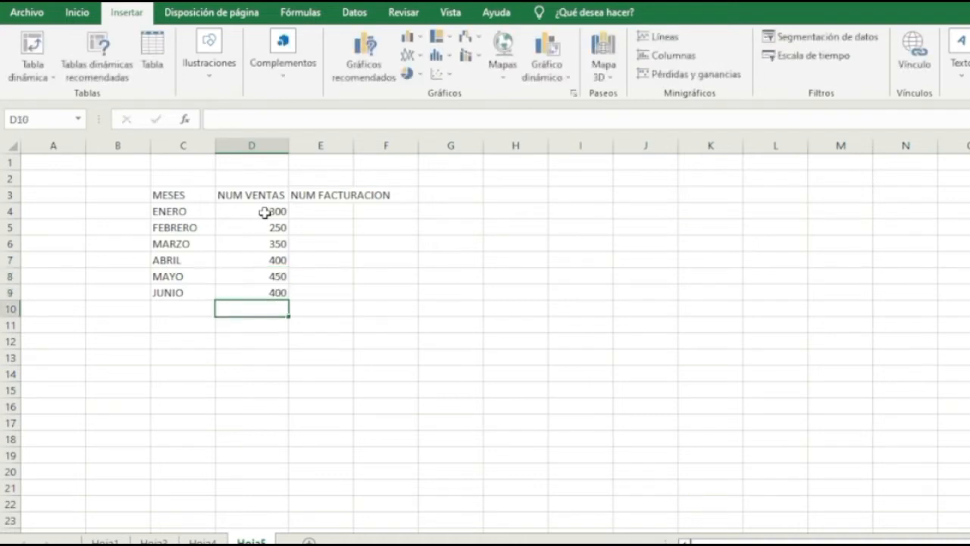
Enter the NUM FACTURACION values 220, 125, 300, 350, 320 and 200 down cells E4:E9
left_click(325, 211)
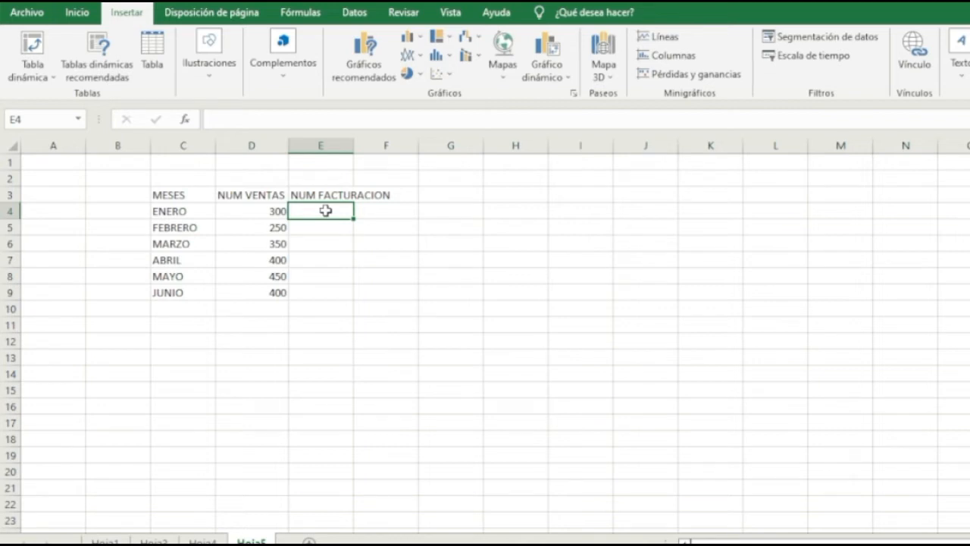
type("220")
key("Return")
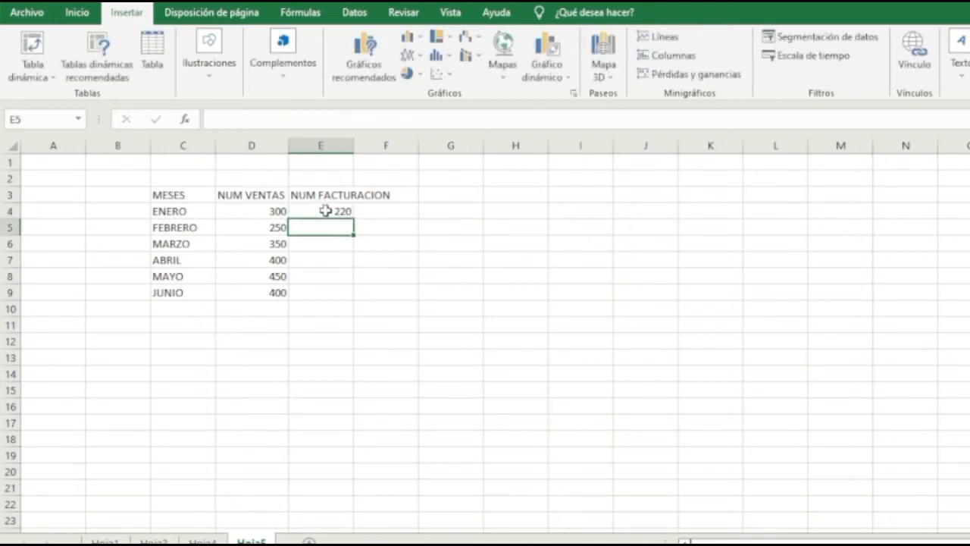
type("125")
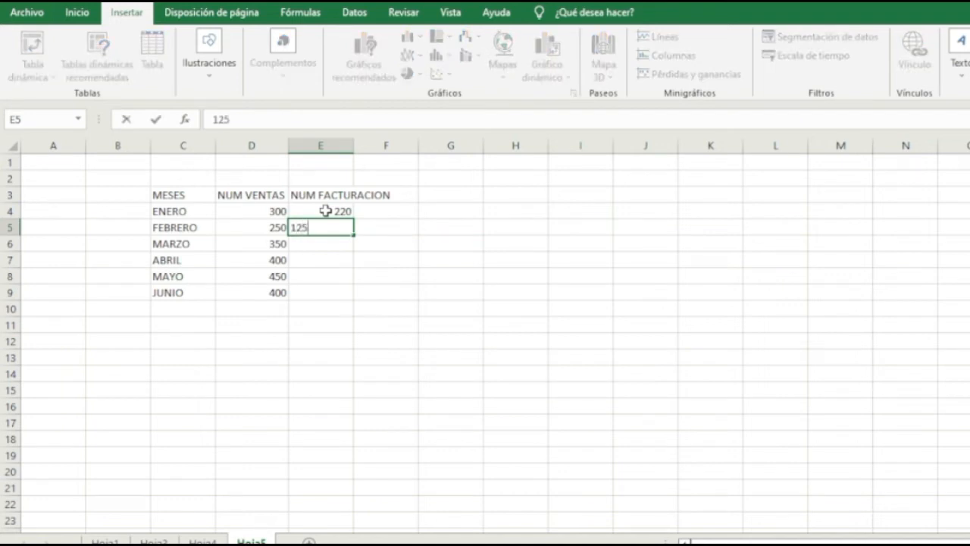
key("Return")
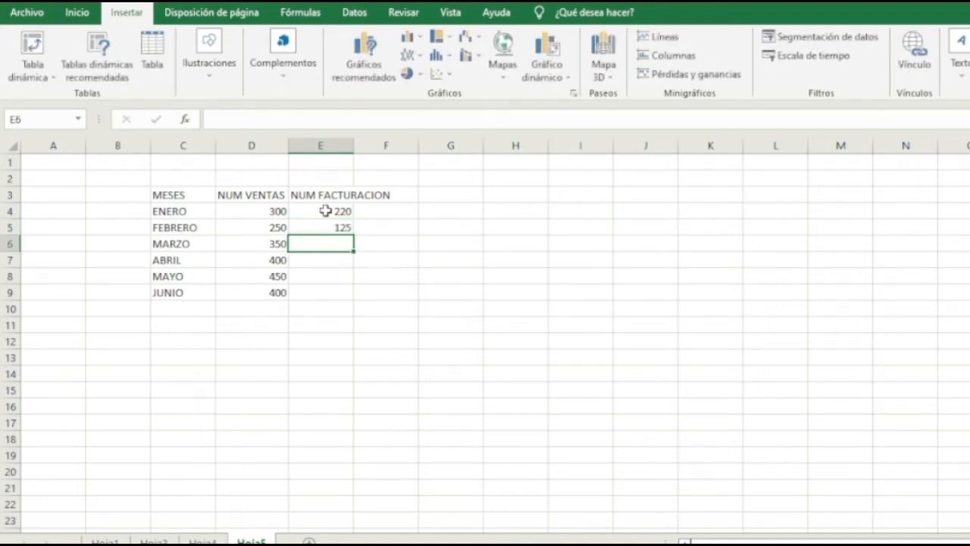
type("300")
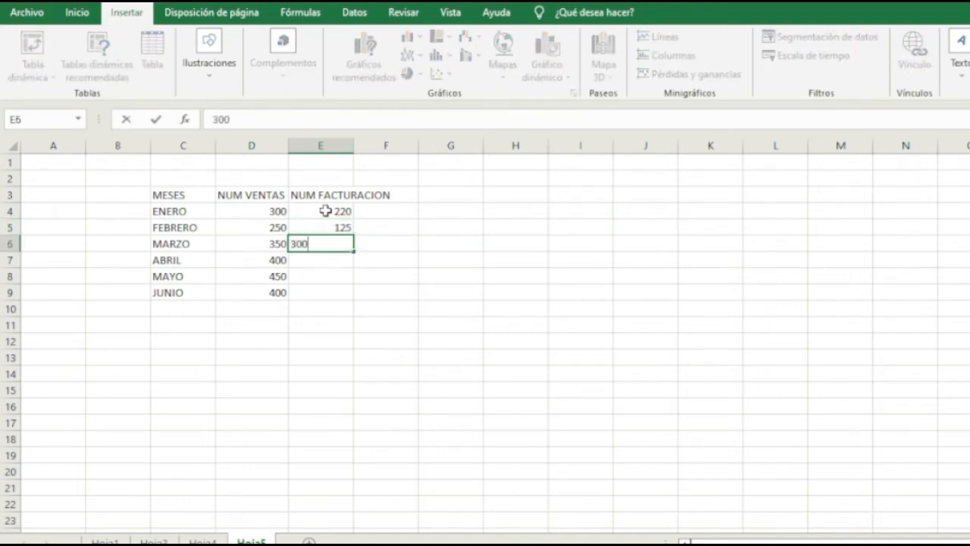
key("Return")
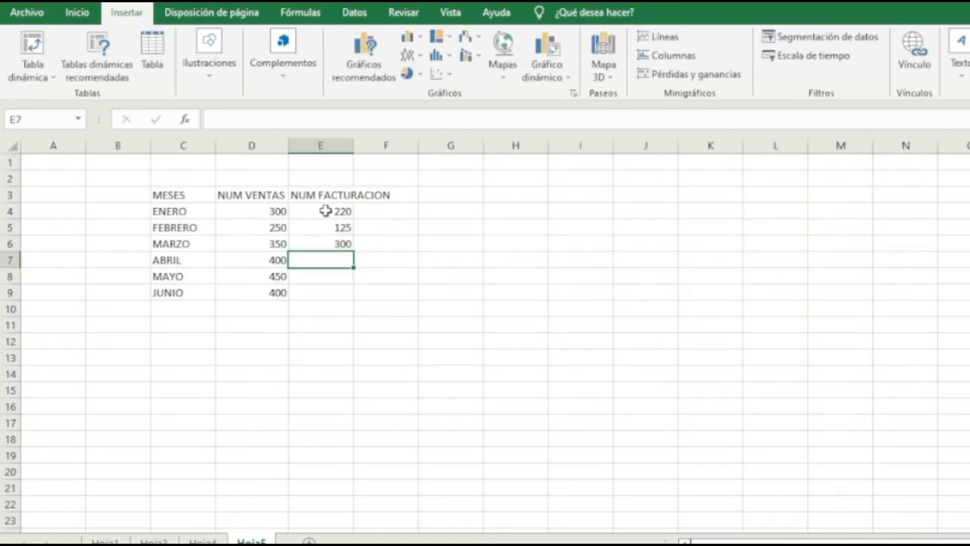
type("350")
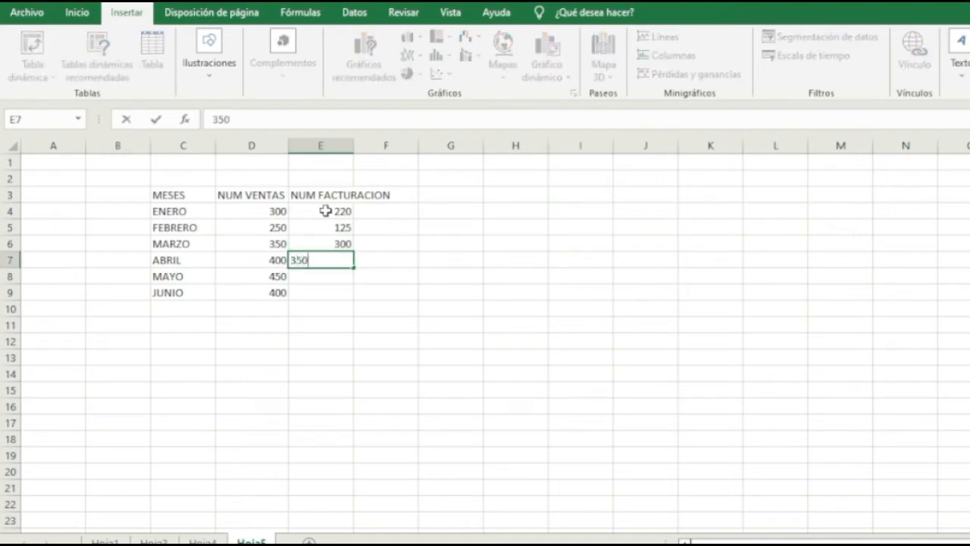
key("Return")
type("320")
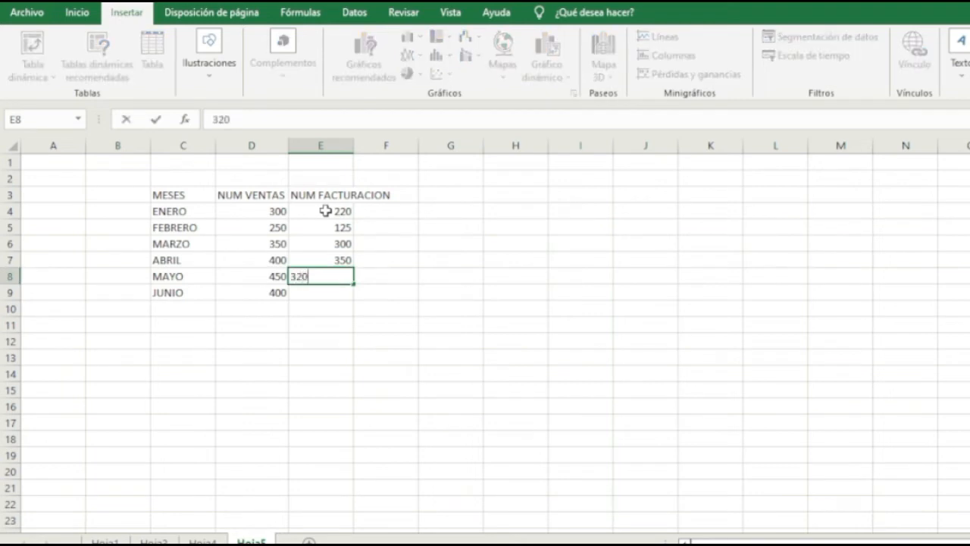
key("Return")
type("200")
key("Return")
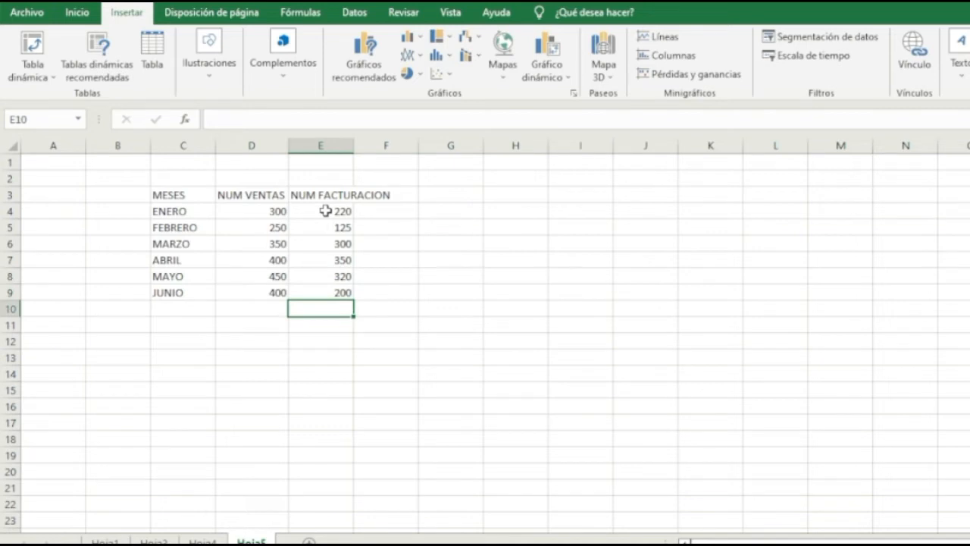
Apply all borders to the range C3:F9 and auto-fit the width of column E
left_click(186, 194)
mouse_move(186, 194)
left_mouse_down()
mouse_move(359, 270)
mouse_move(361, 284)
left_mouse_up()
left_click(92, 21)
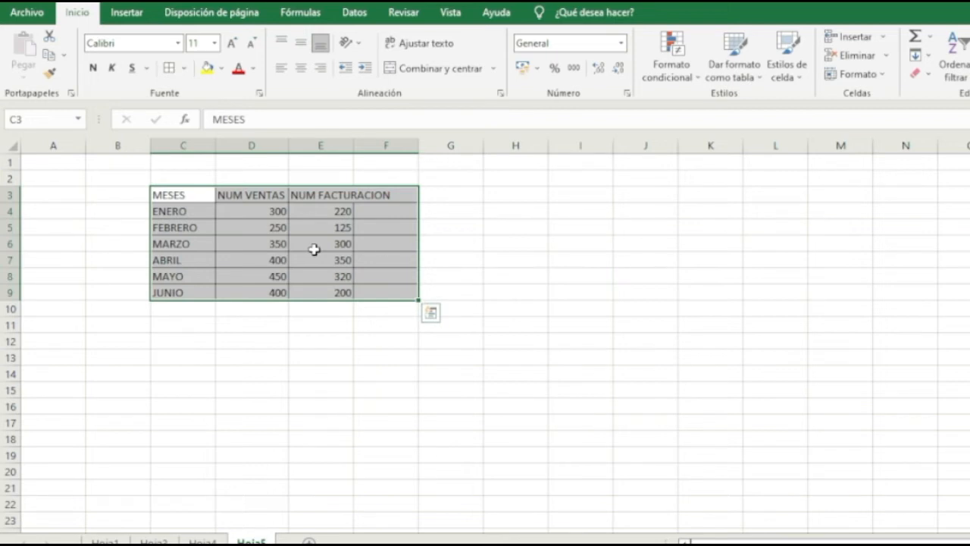
left_click(383, 237)
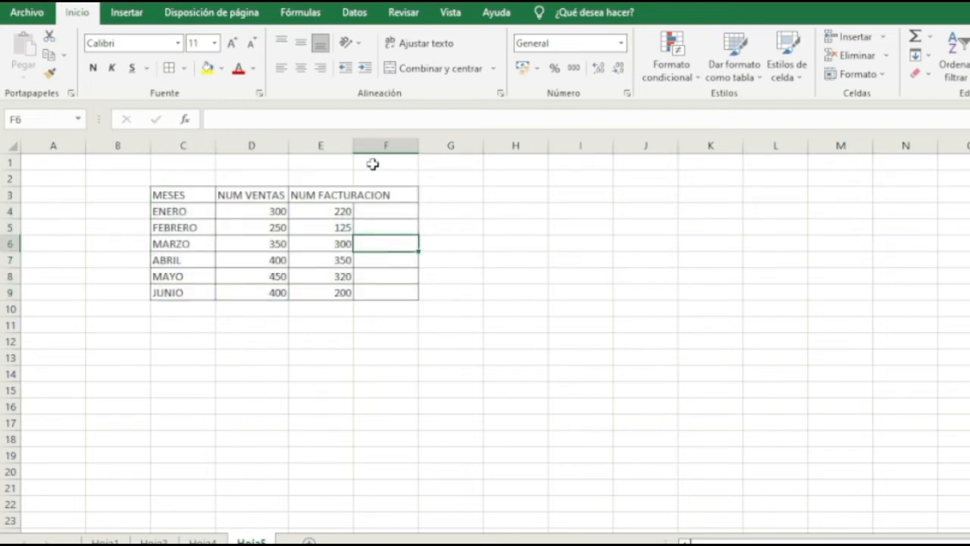
double_click(353, 146)
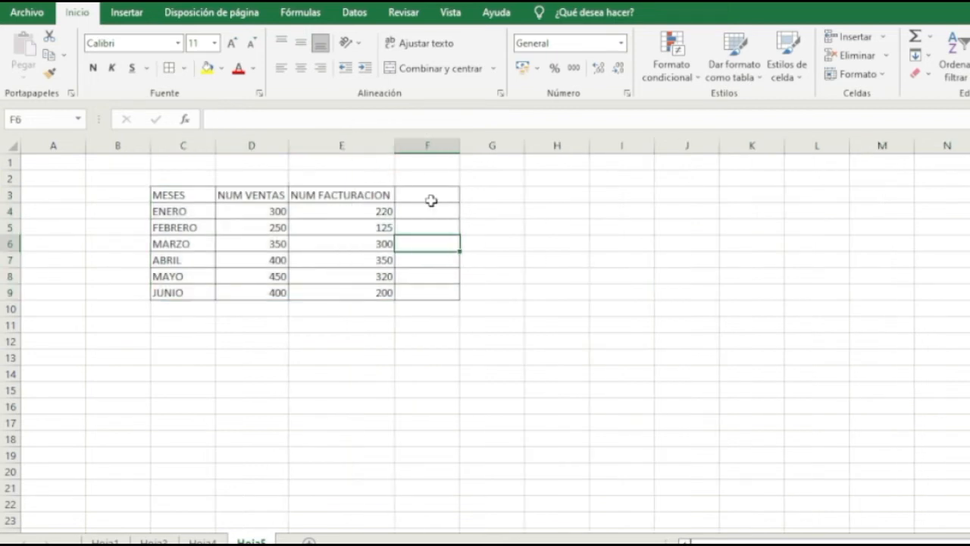
Delete the empty bordered column F beside the monthly table
left_click(430, 196)
right_click(430, 148)
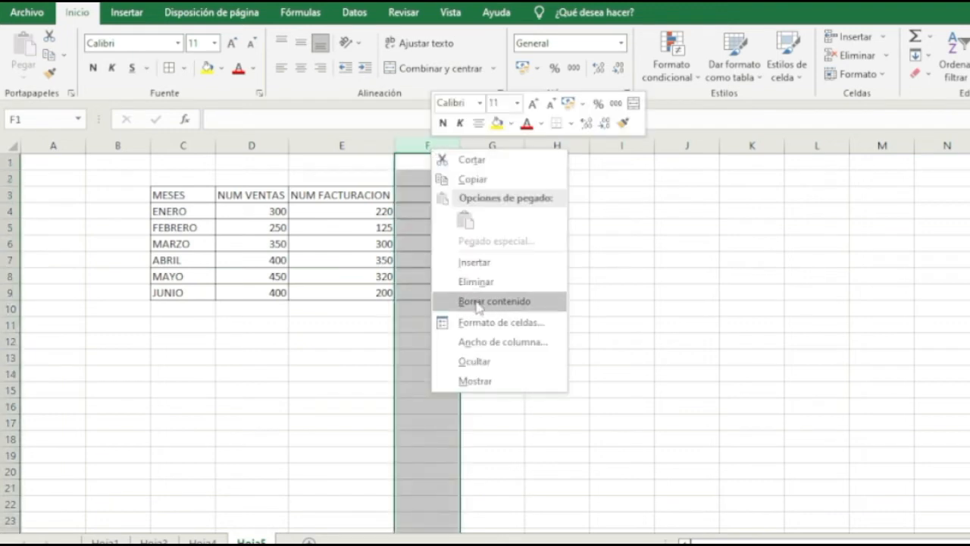
left_click(485, 282)
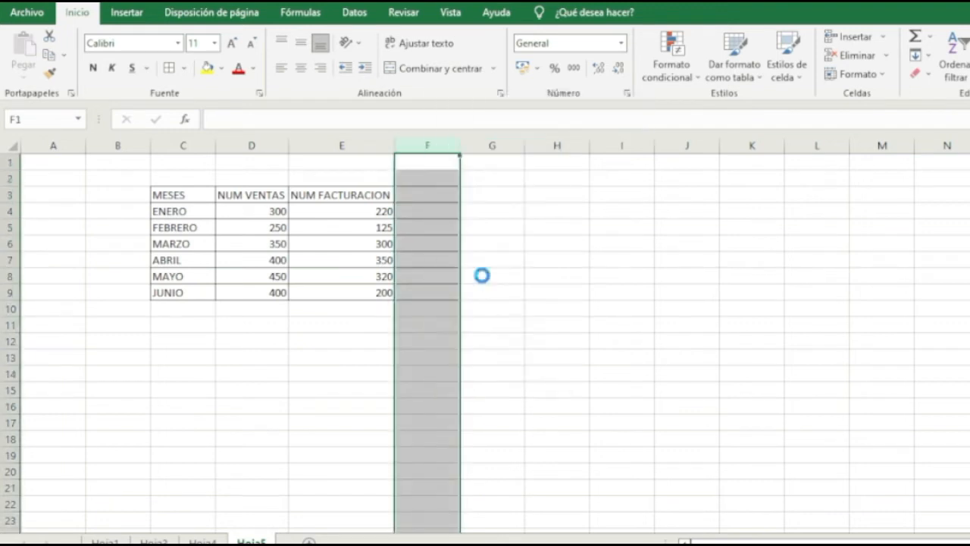
left_click(362, 307)
Insert a Columna agrupada - Línea en eje secundario combo chart from C3:E9 and move it to the right of the table
left_click_drag(165, 195, 336, 287)
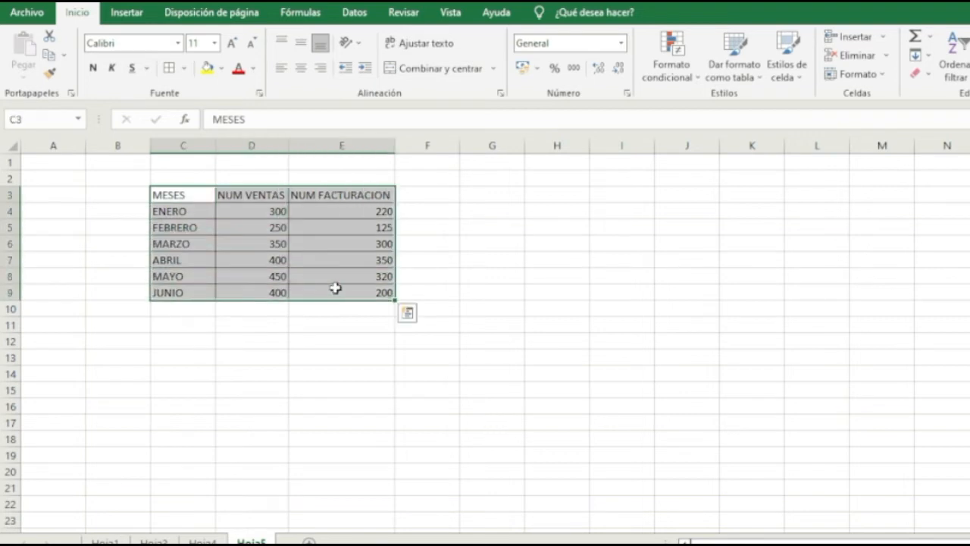
left_click(119, 19)
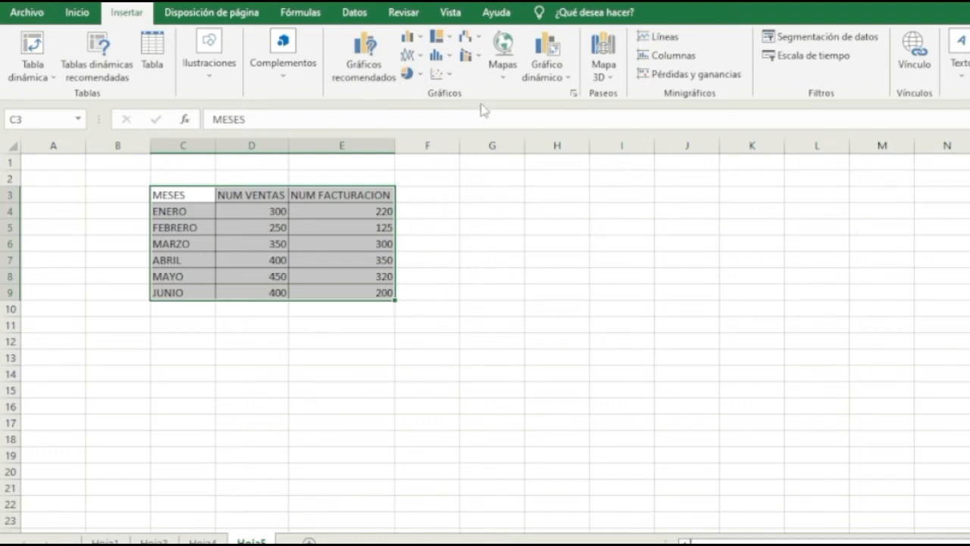
left_click(419, 38)
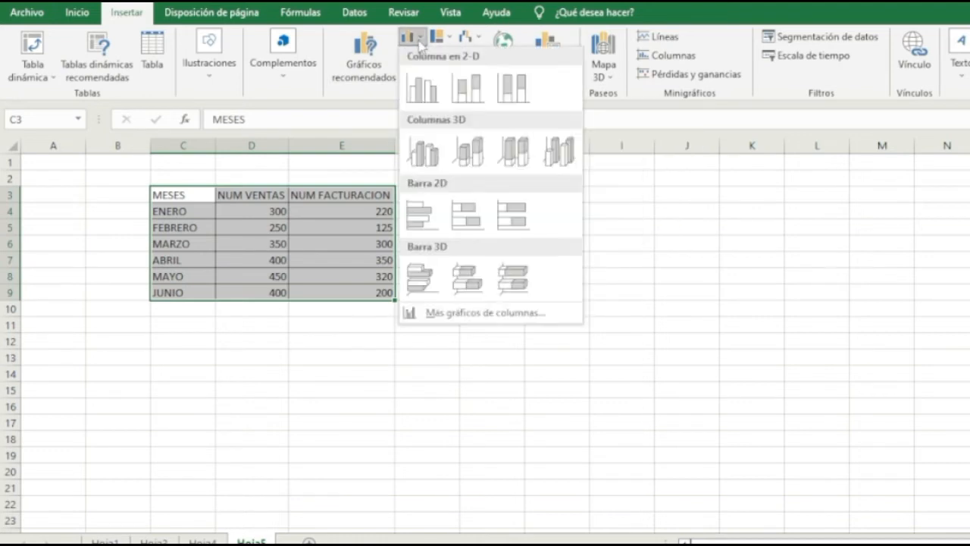
left_click(419, 39)
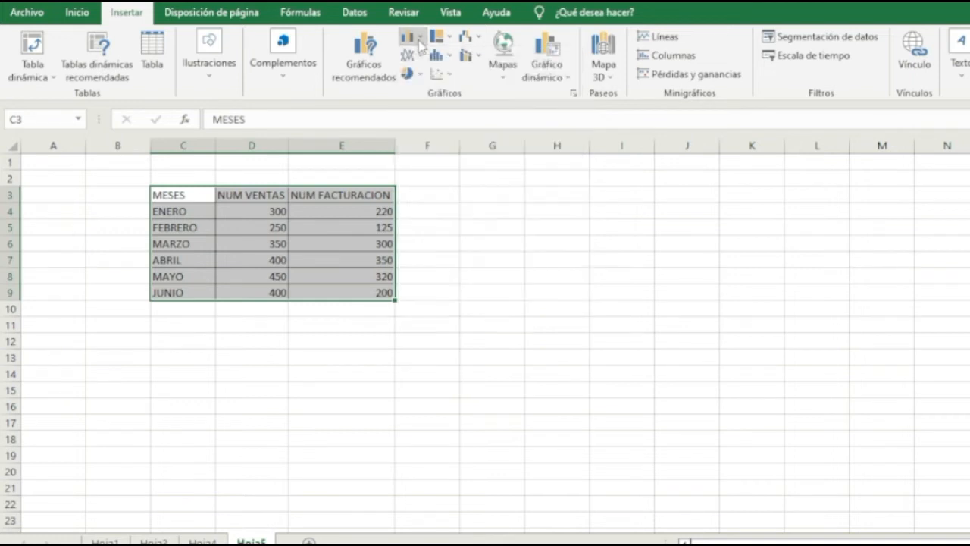
left_click(420, 62)
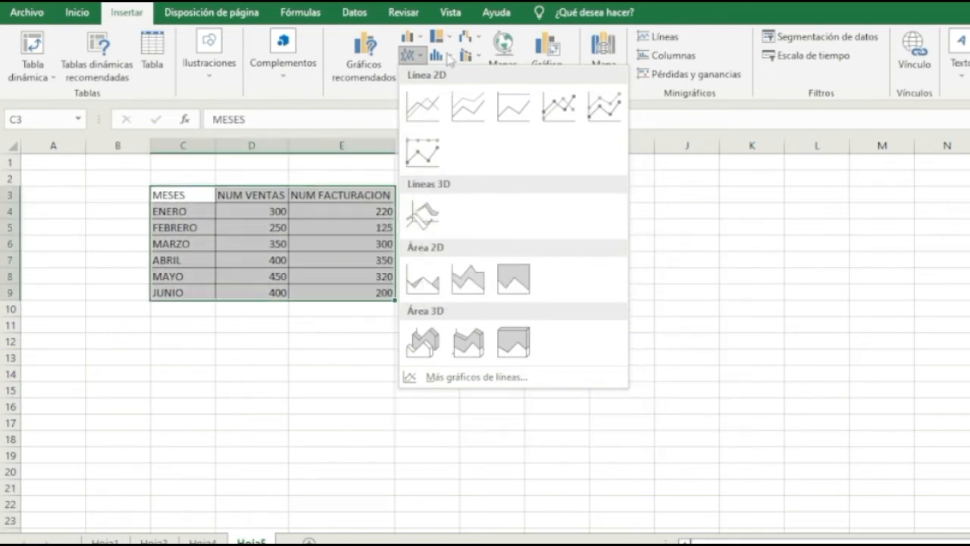
left_click(448, 58)
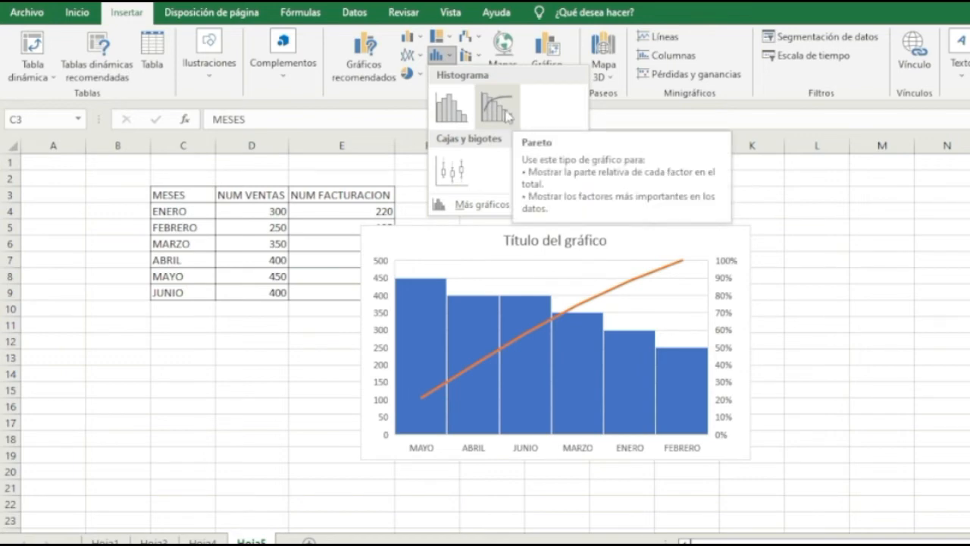
left_click(481, 59)
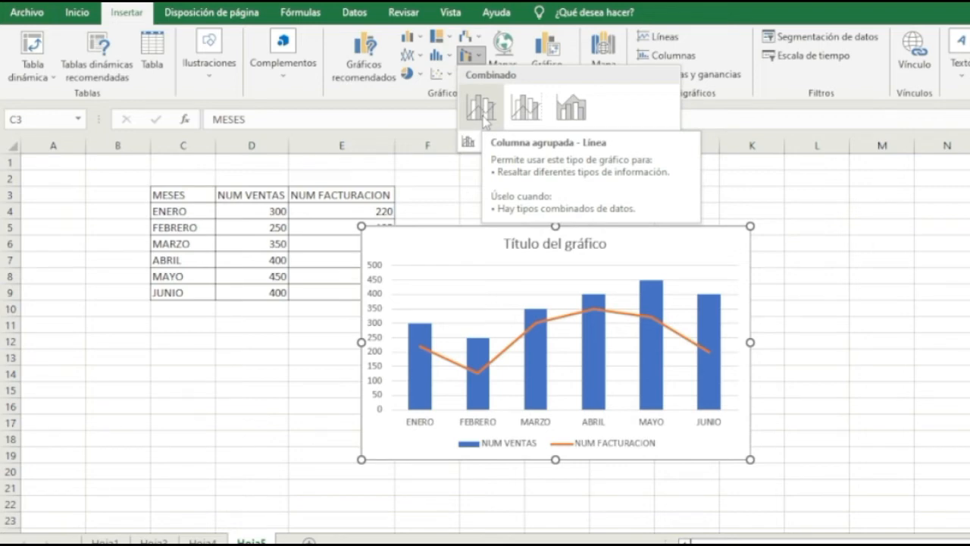
left_click(473, 63)
left_click(474, 65)
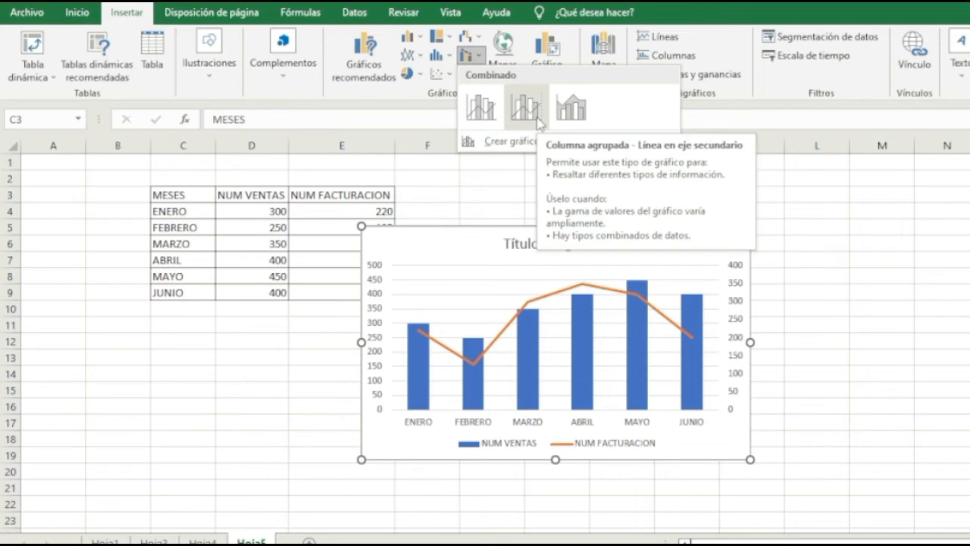
left_click(537, 121)
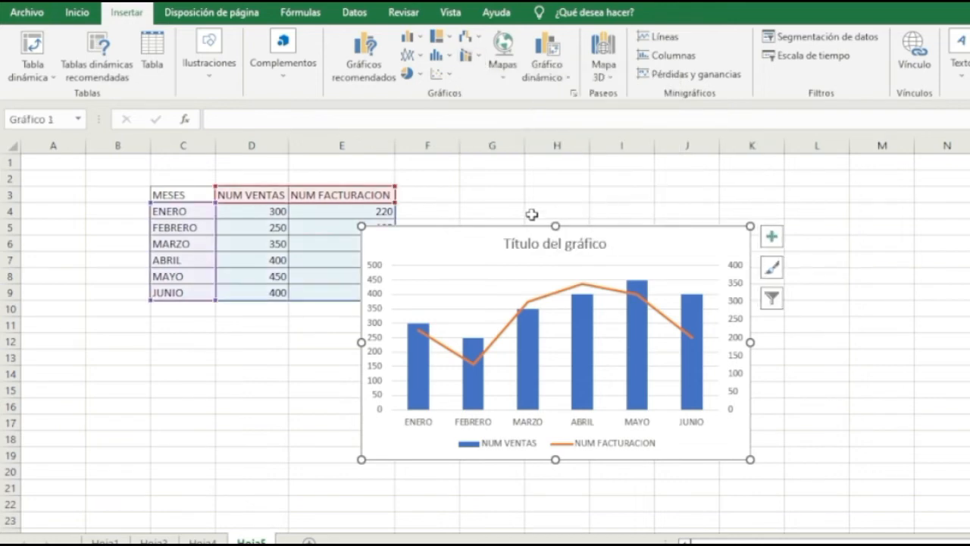
left_click_drag(498, 231, 576, 188)
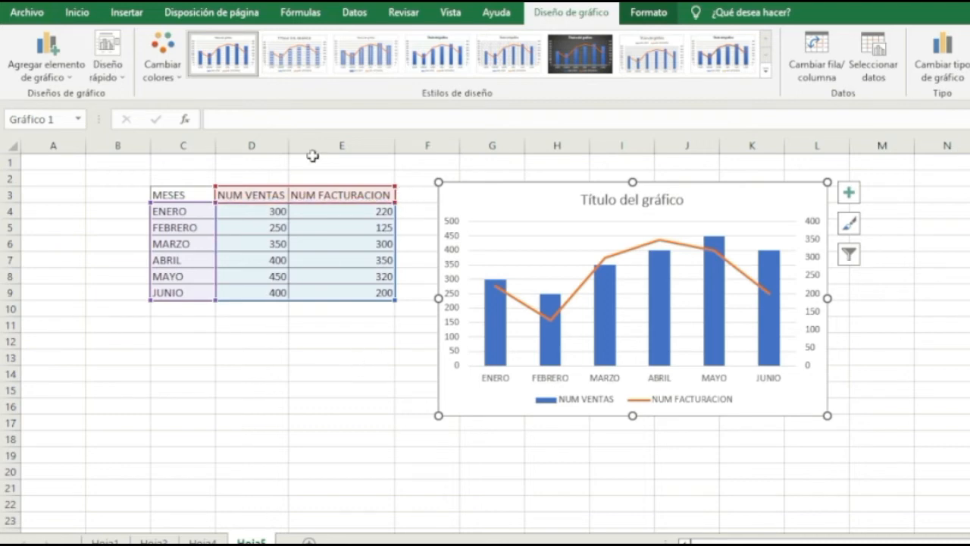
Recolor the combo chart with the third Multicolor palette, orange and yellow, and apply the eighth chart style
left_click(176, 81)
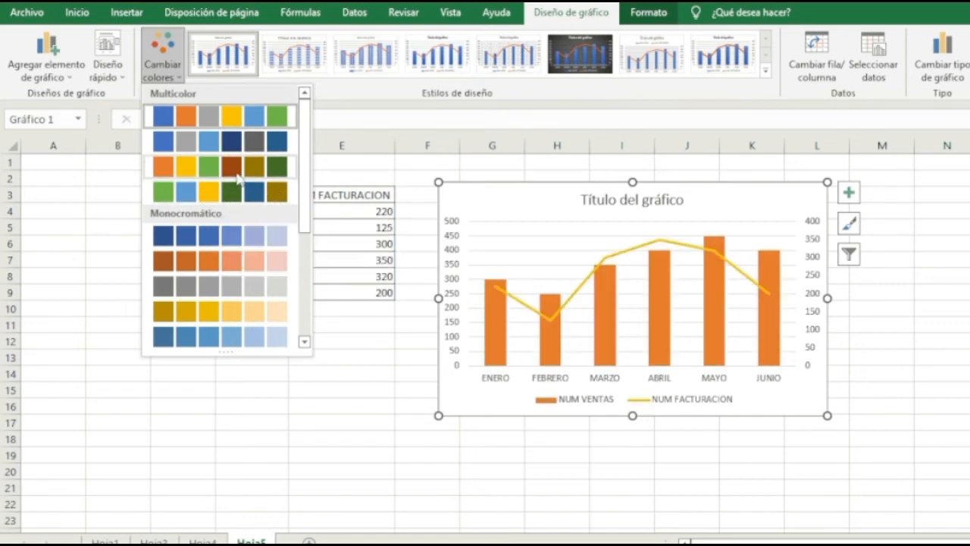
left_click(238, 179)
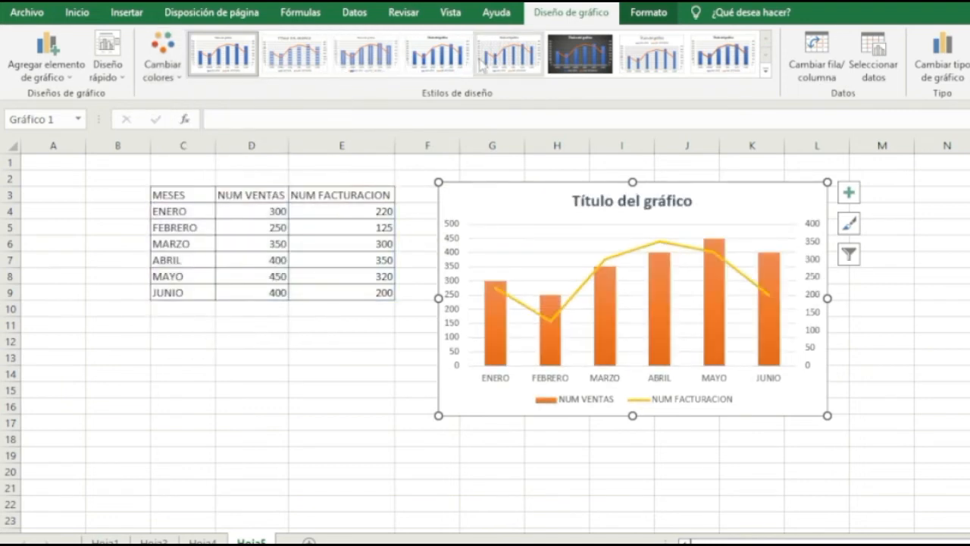
left_click(744, 64)
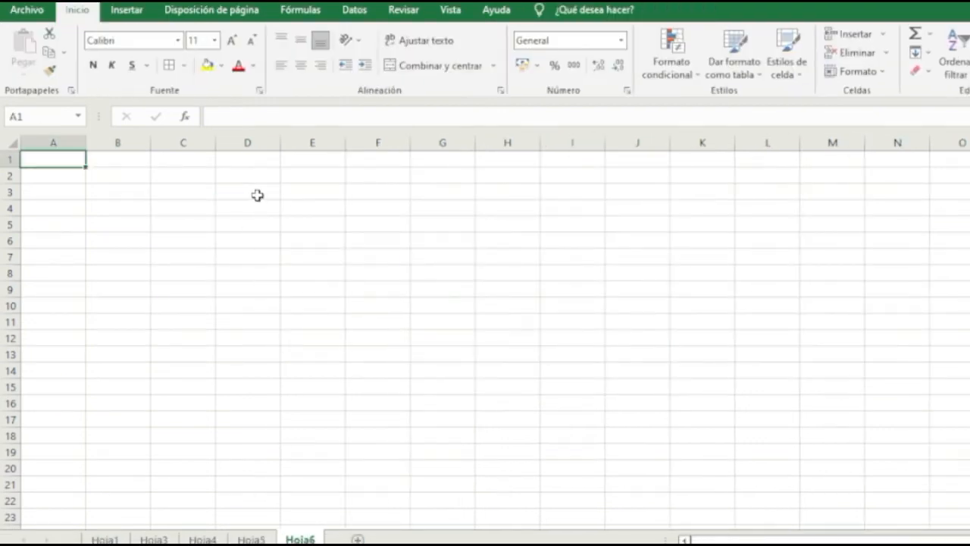
left_click(257, 194)
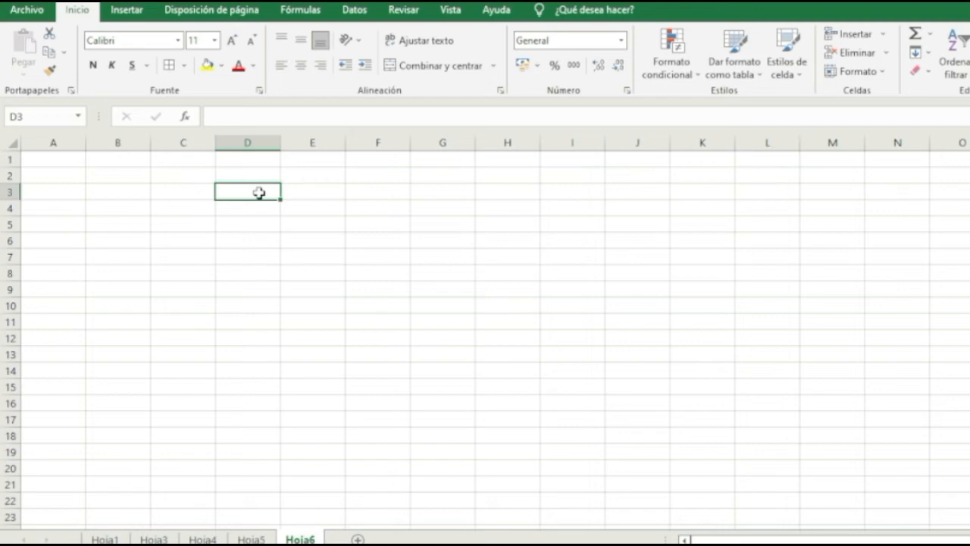
type("VALORES")
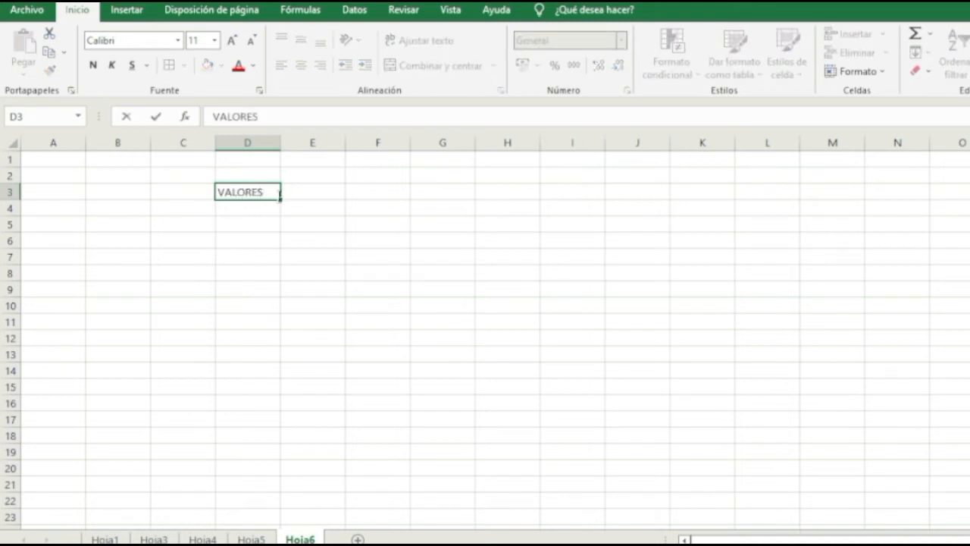
left_click(282, 194)
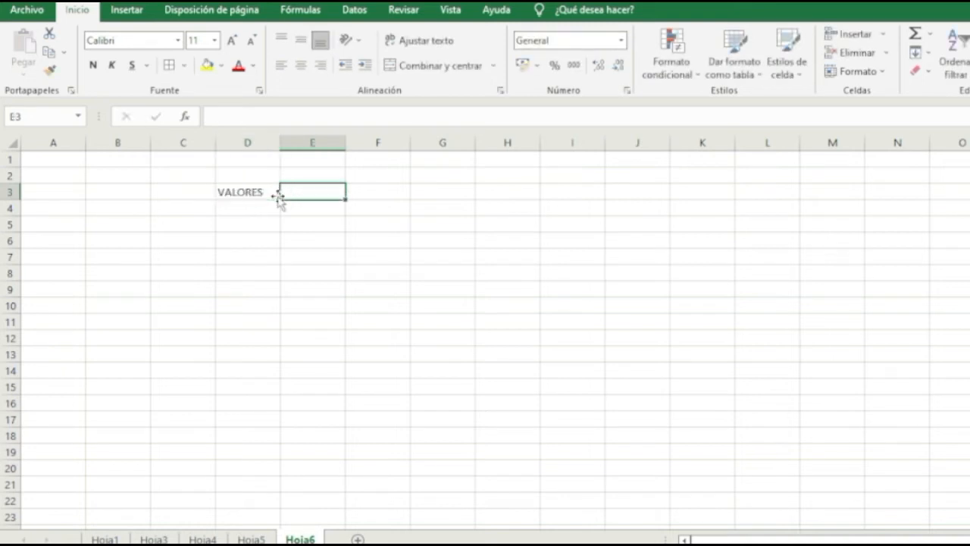
type("PUNTAJE")
key("Return")
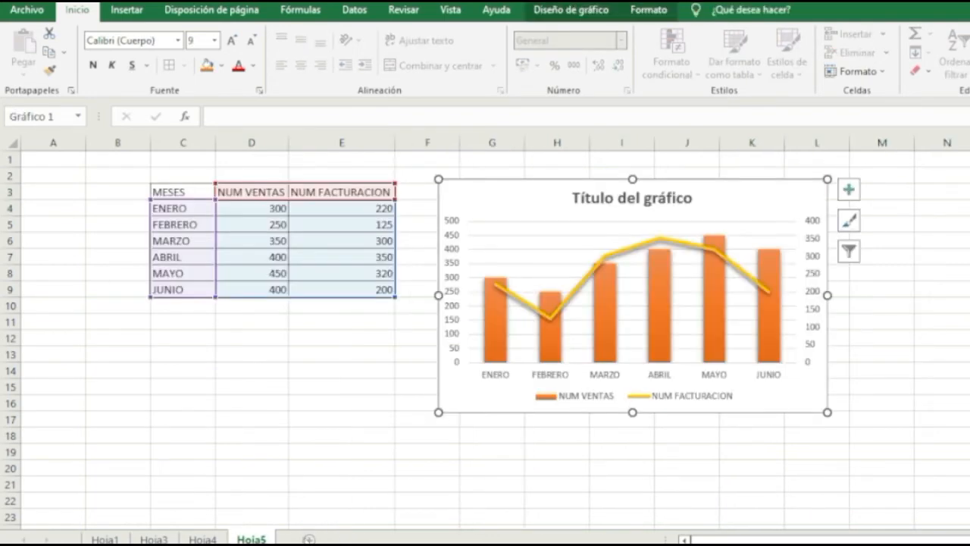
Add a new worksheet and enter the headers VALORES in C2 and PUNTAJE 1A10 in D2
left_click(308, 538)
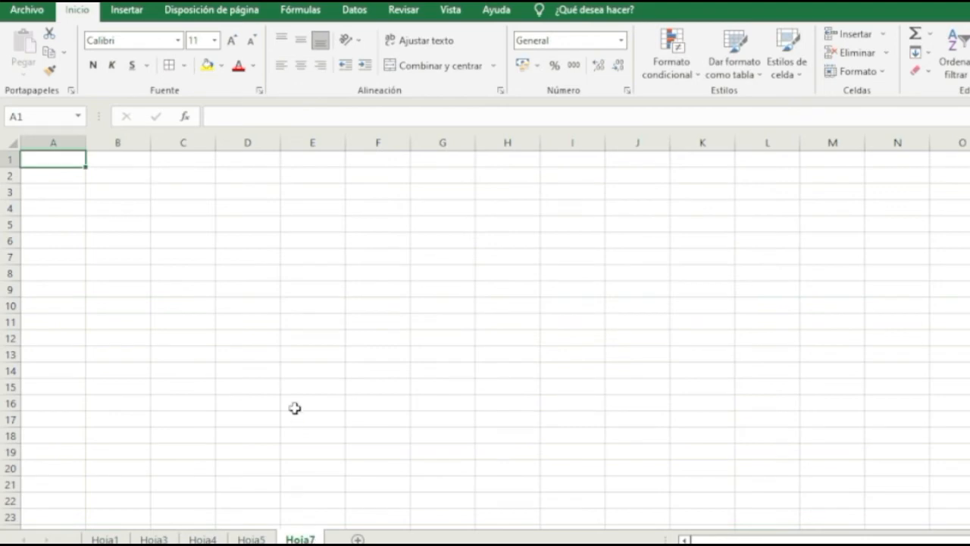
left_click(196, 177)
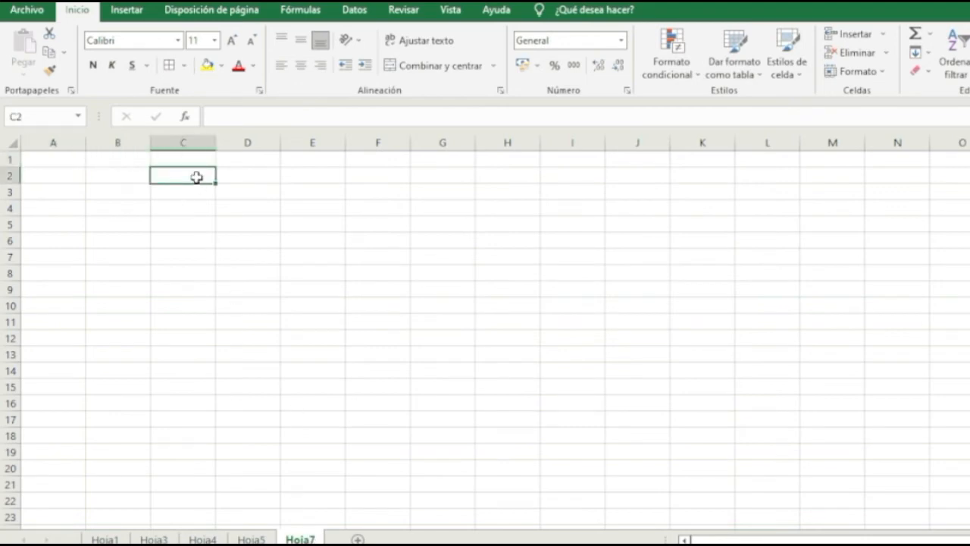
type("VALORES")
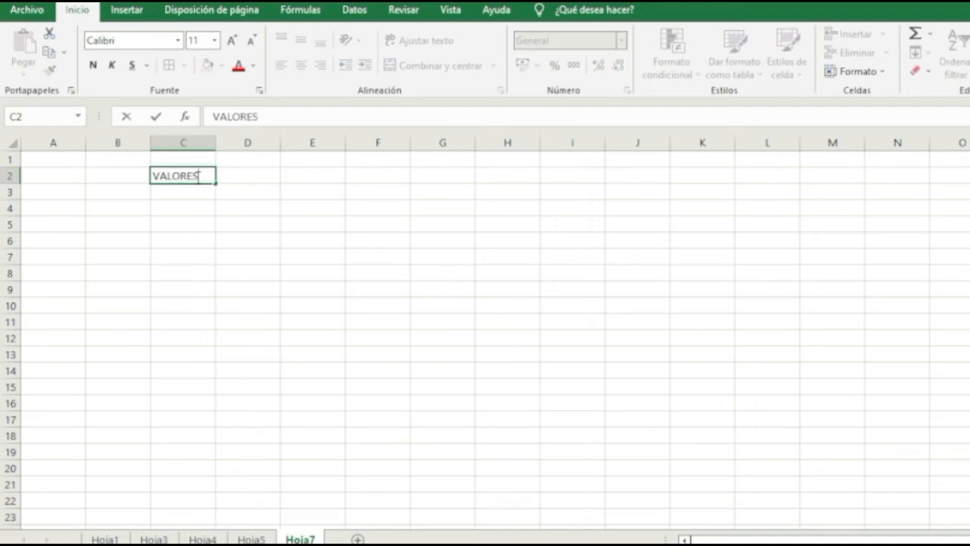
key("Tab")
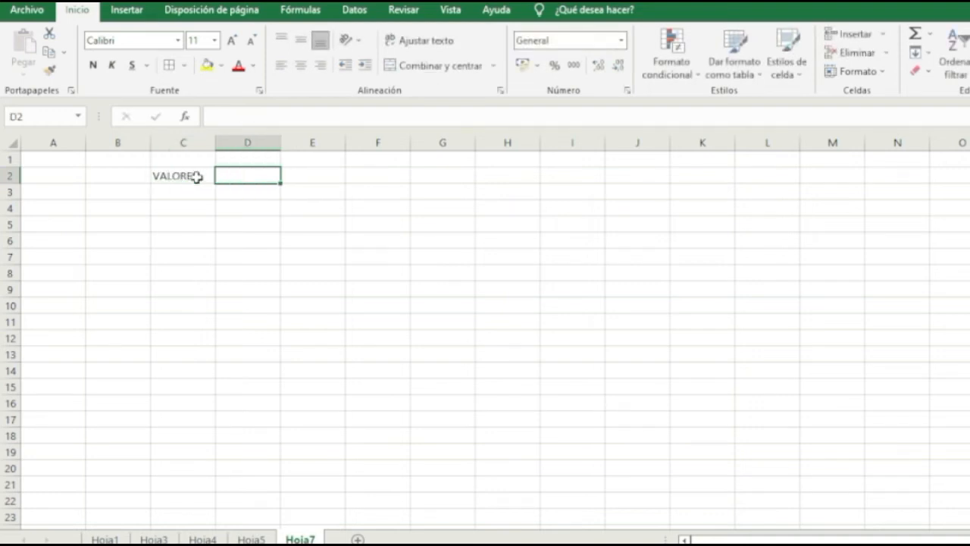
type("PUNTAJE")
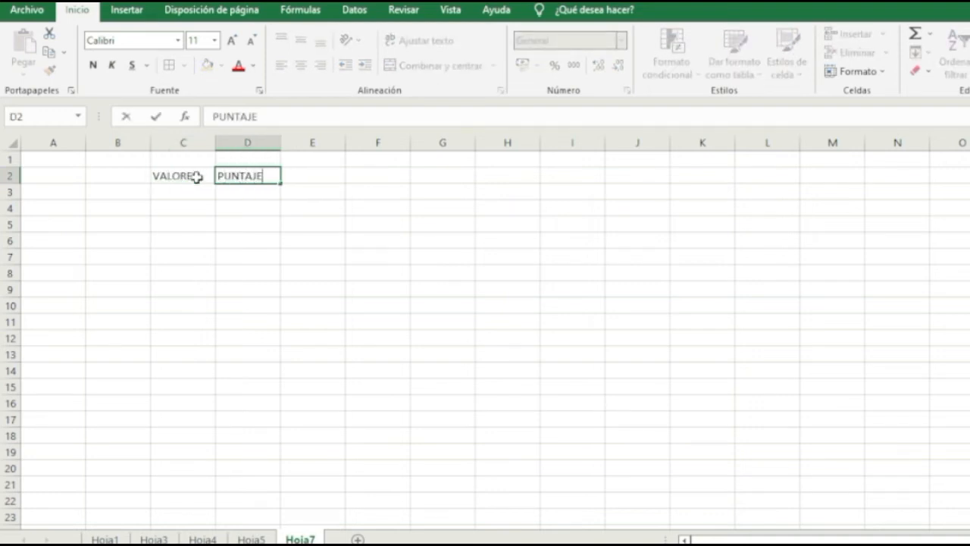
type(" 1A10")
key("Return")
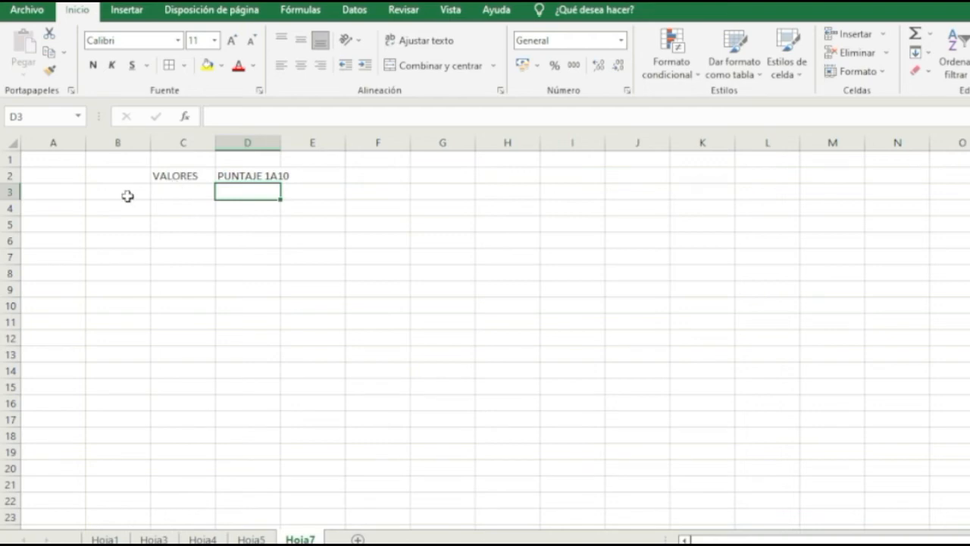
List RESPONSABILIDAD, PUNTUALIDAD and HONESTIDAD in cells C3:C5 under the VALORES header
left_click(183, 193)
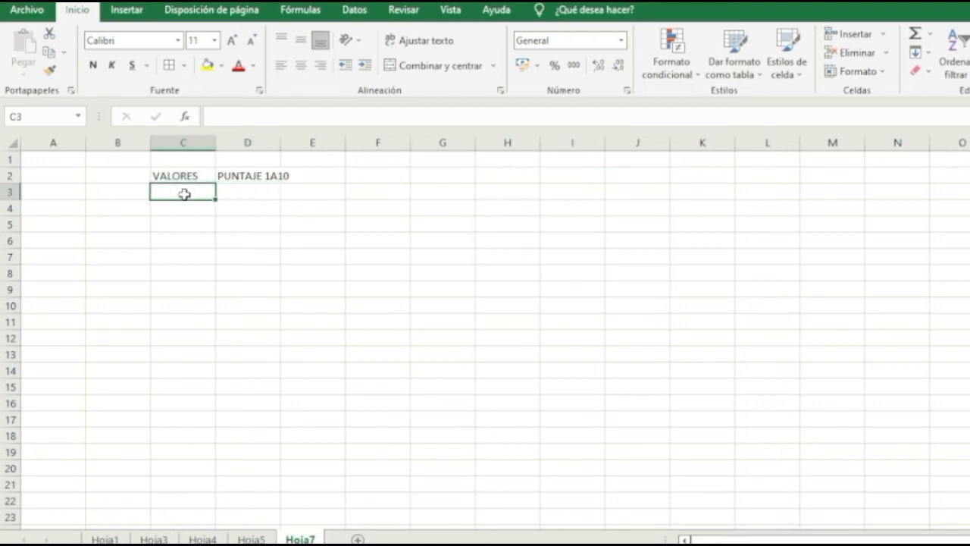
type("RESPONS")
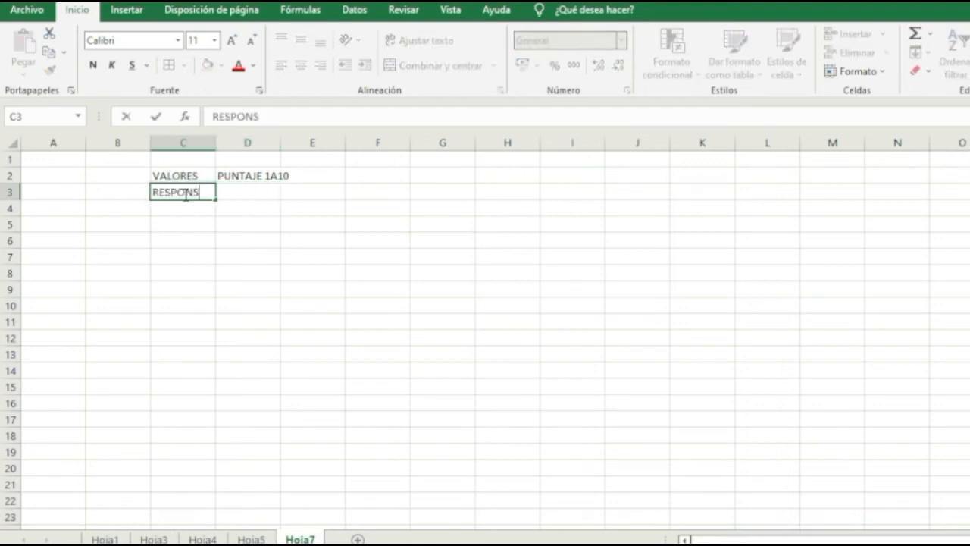
type("ABILIDAD")
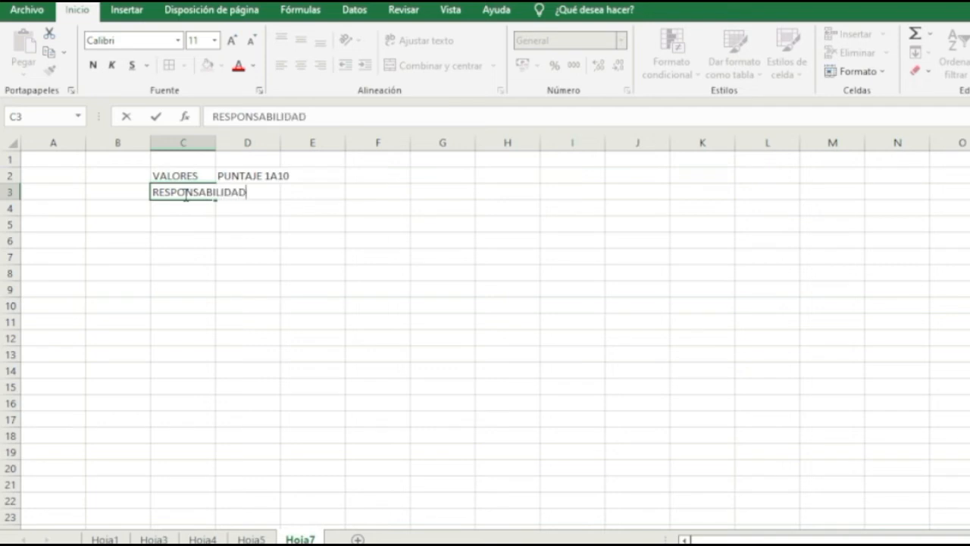
key("Return")
type("P")
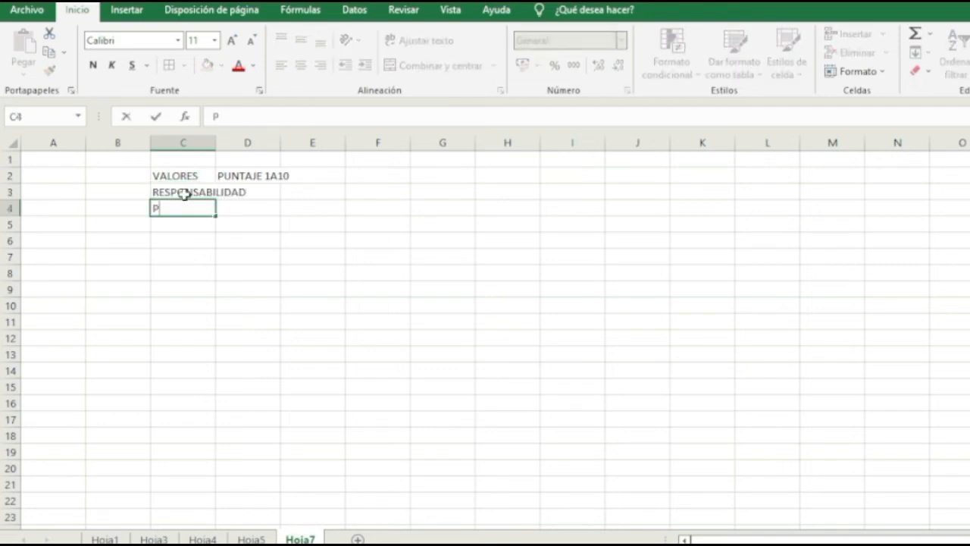
type("UNTUALIDAD")
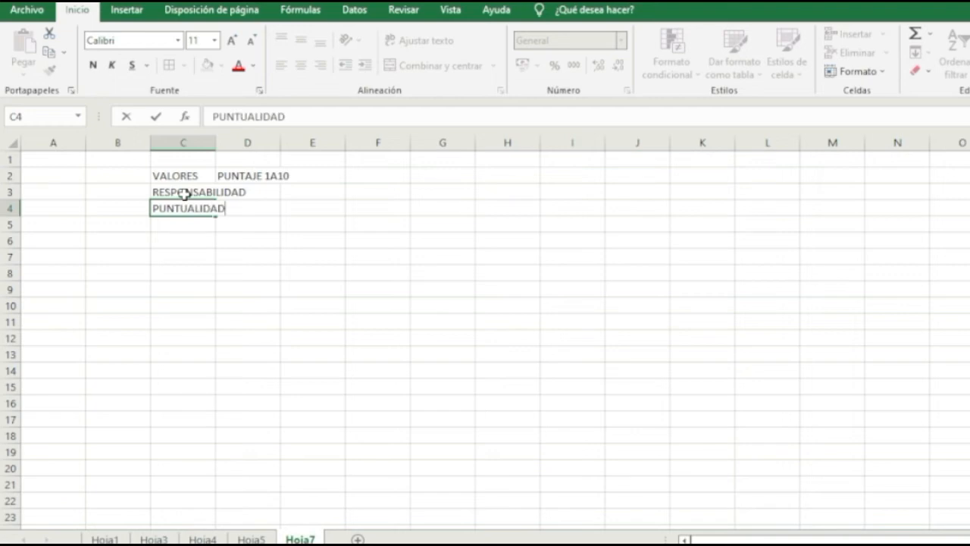
key("Return")
type("HONESTIDAD")
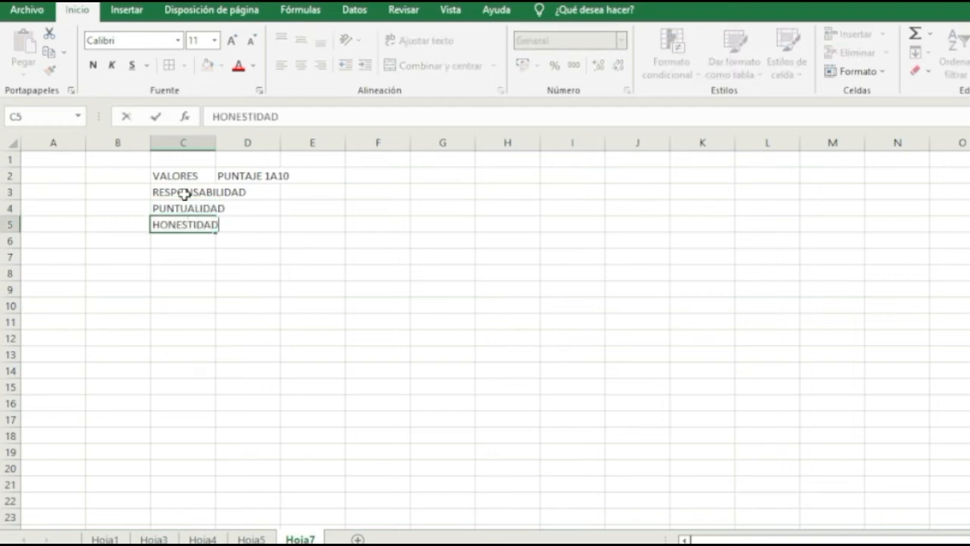
key("Return")
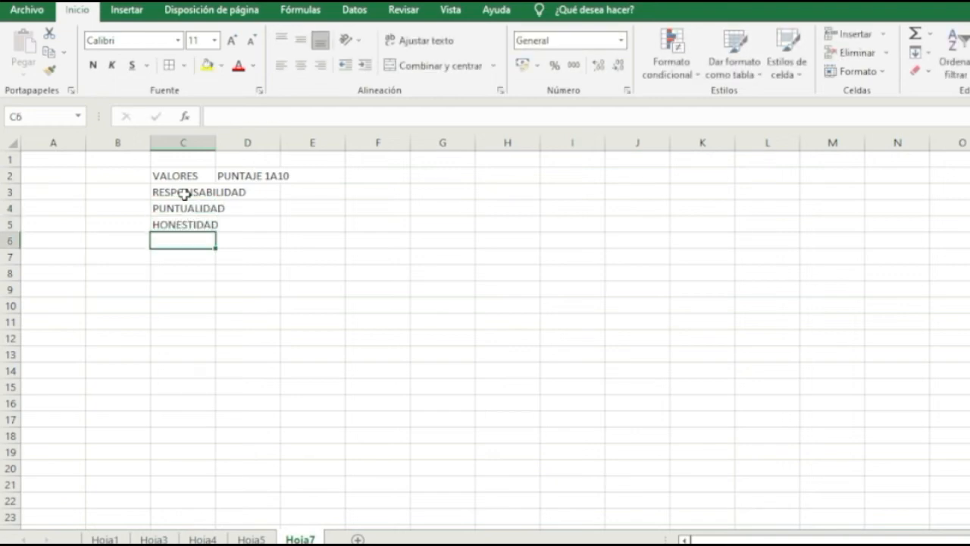
Continue the list with TRABAJO GRUPAL, COMUNICACIÓN and HABILIDAD in C6:C8 and auto-fit the width of column C
type("TR")
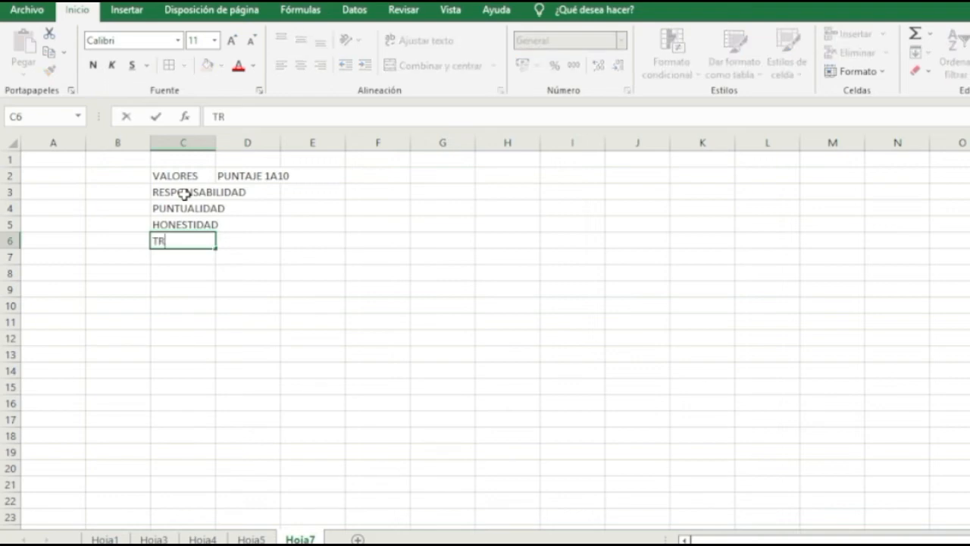
type("ABAJO GRUPAL")
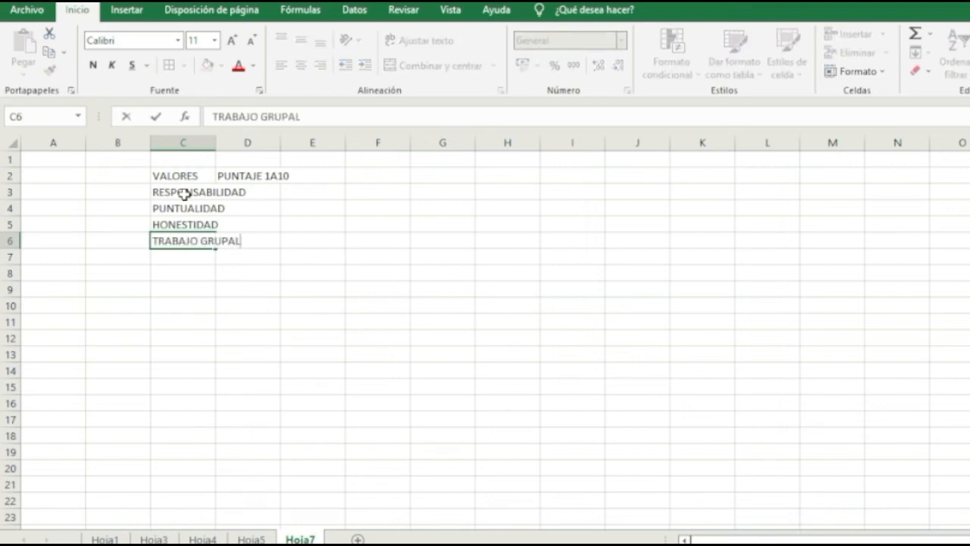
key("Return")
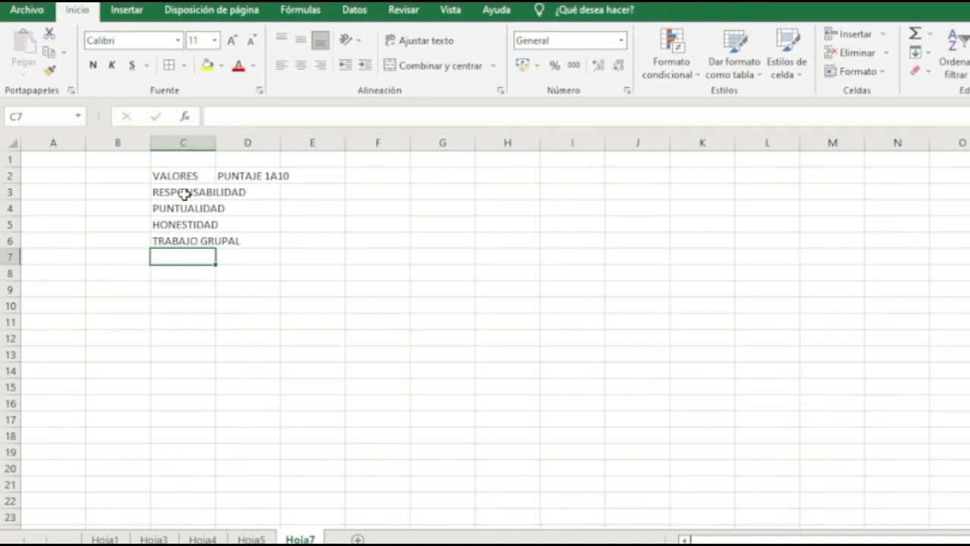
type("COMUNICACION")
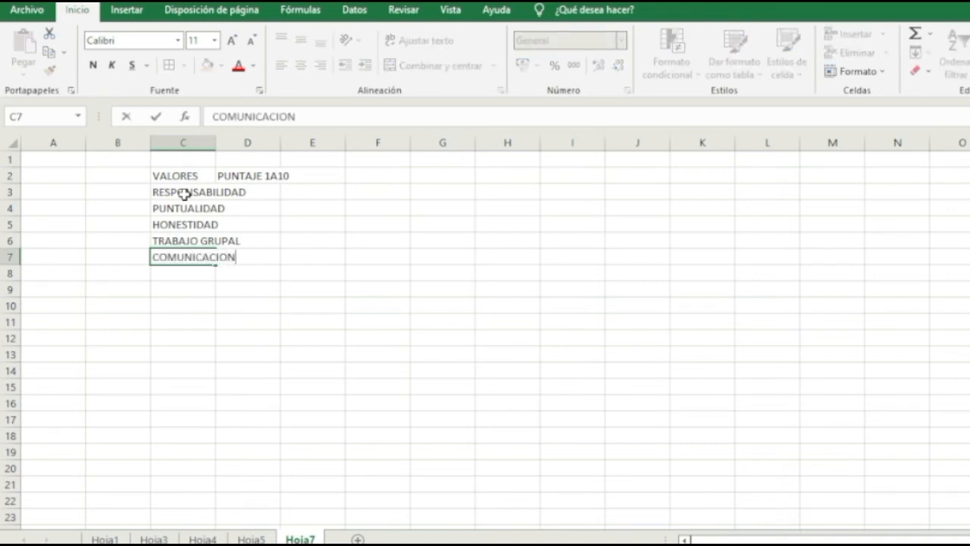
key("Return")
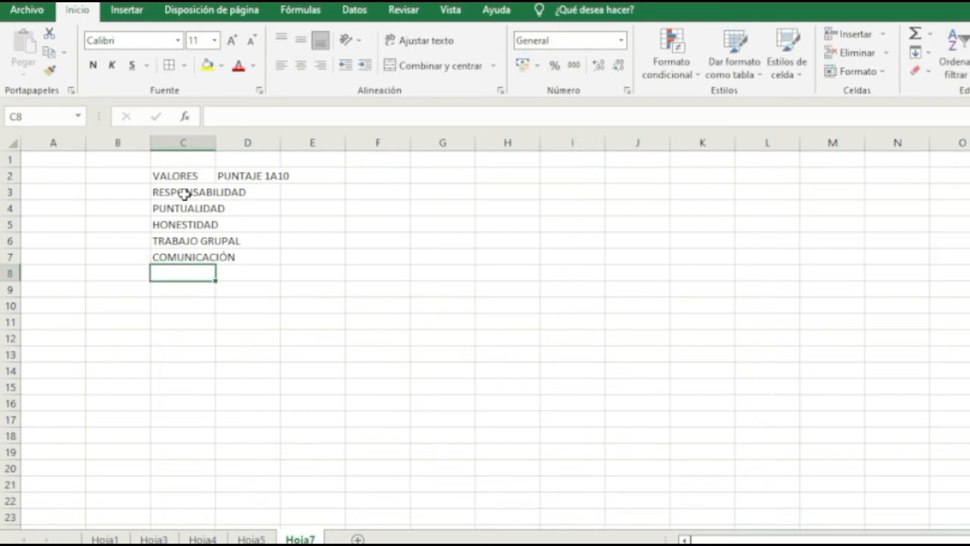
type("HABILIDAD")
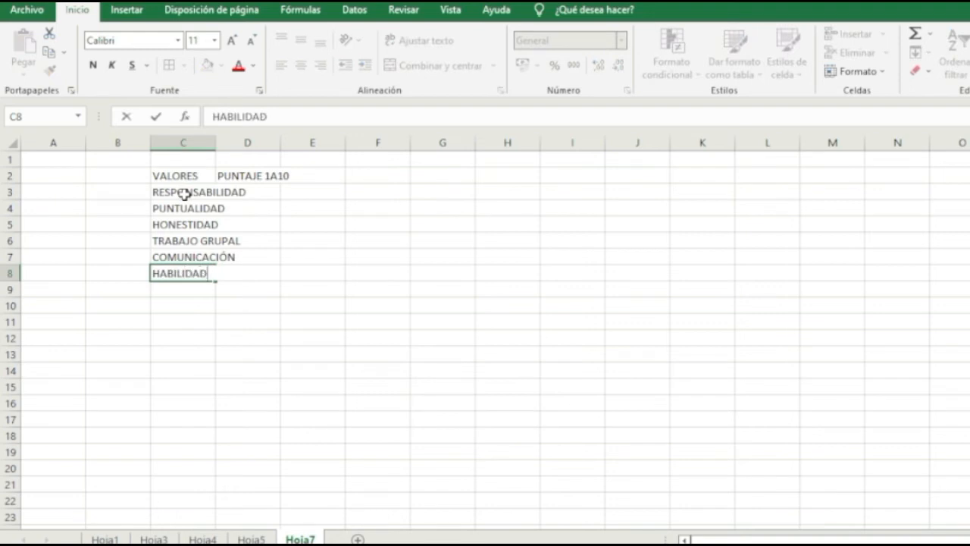
key("Return")
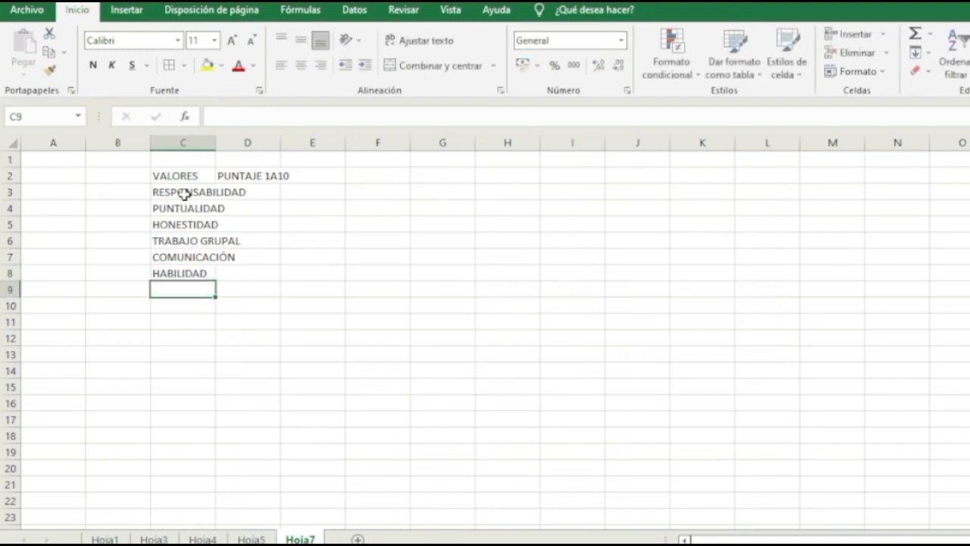
left_click_drag(215, 141, 215, 141)
double_click(215, 141)
Enter the scores 8, 10, 9, 5, 5 and 7 in cells D3:D8
left_click(303, 191)
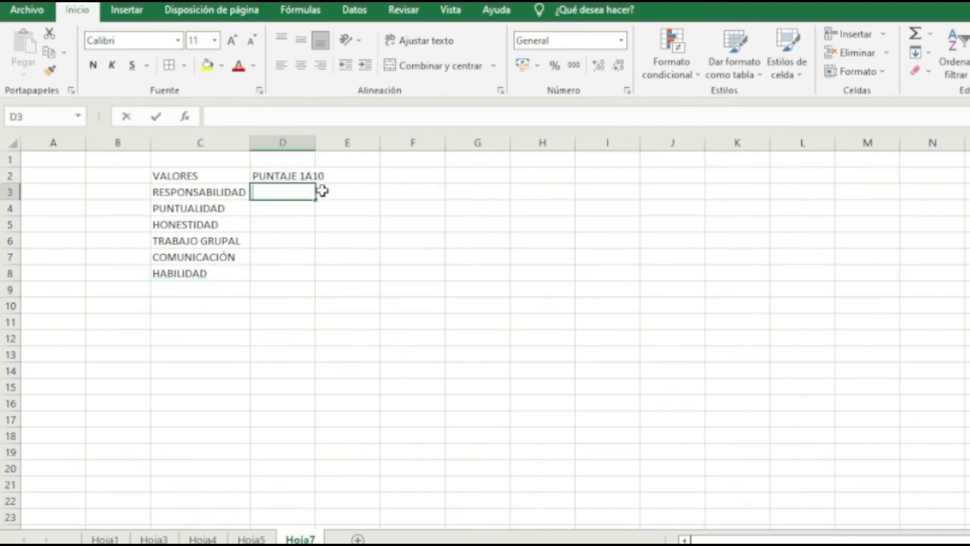
type("8")
key("Return")
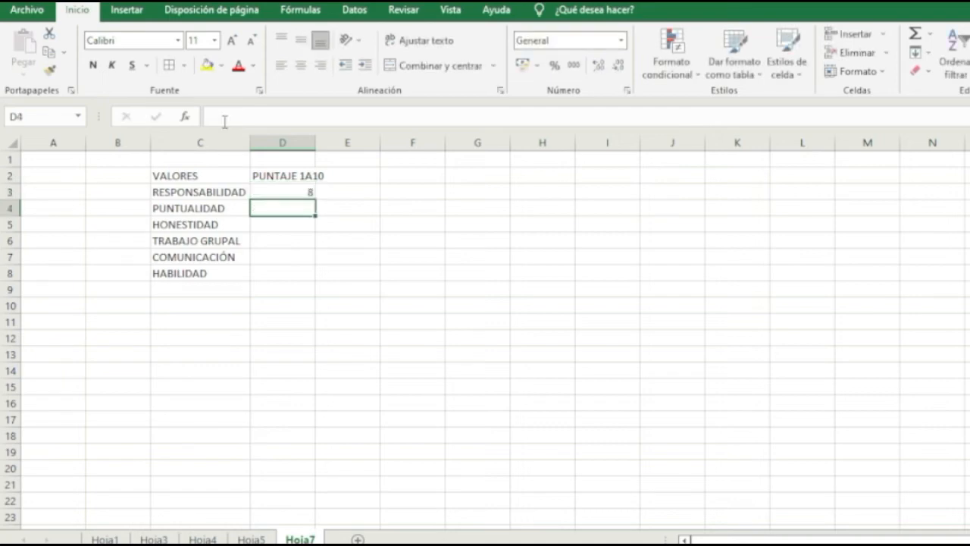
type("10")
key("Return")
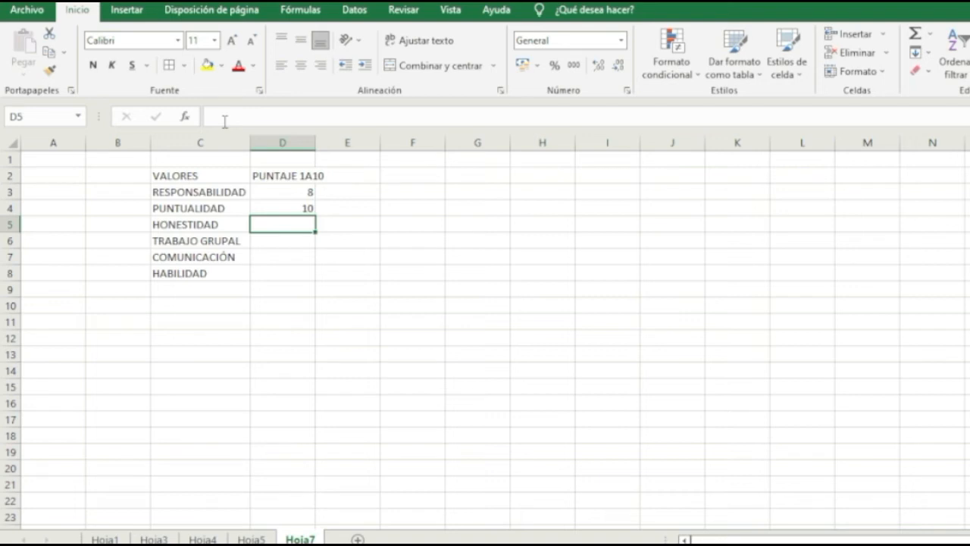
type("9")
key("Return")
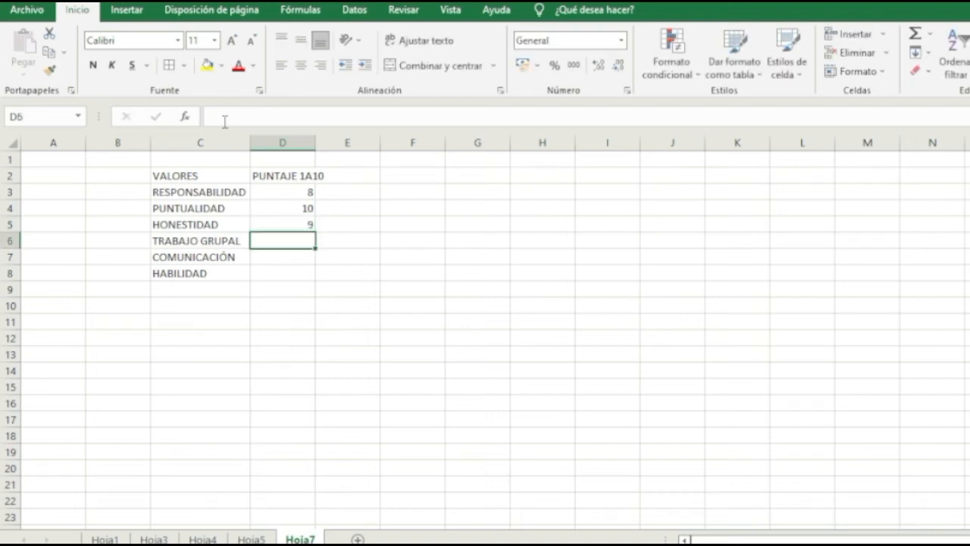
type("5")
key("Return")
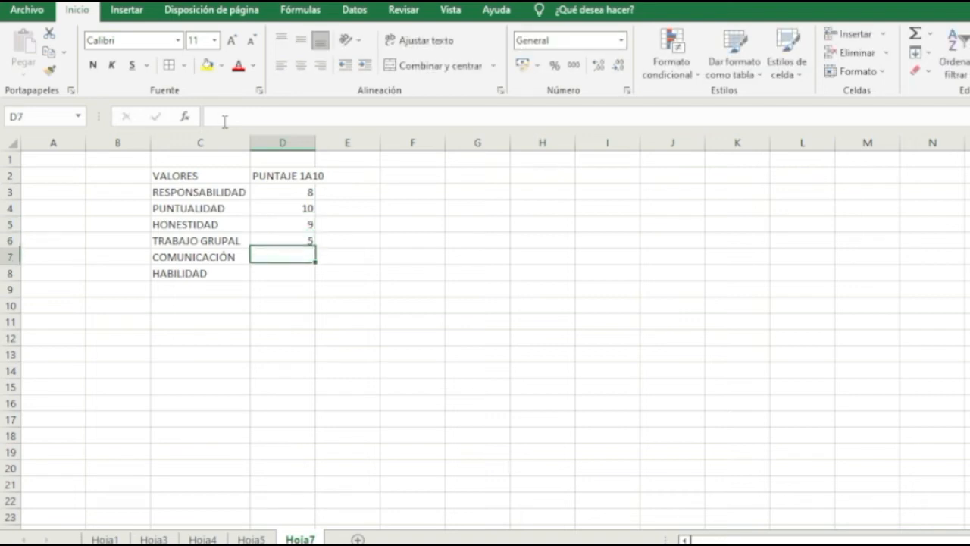
type("5")
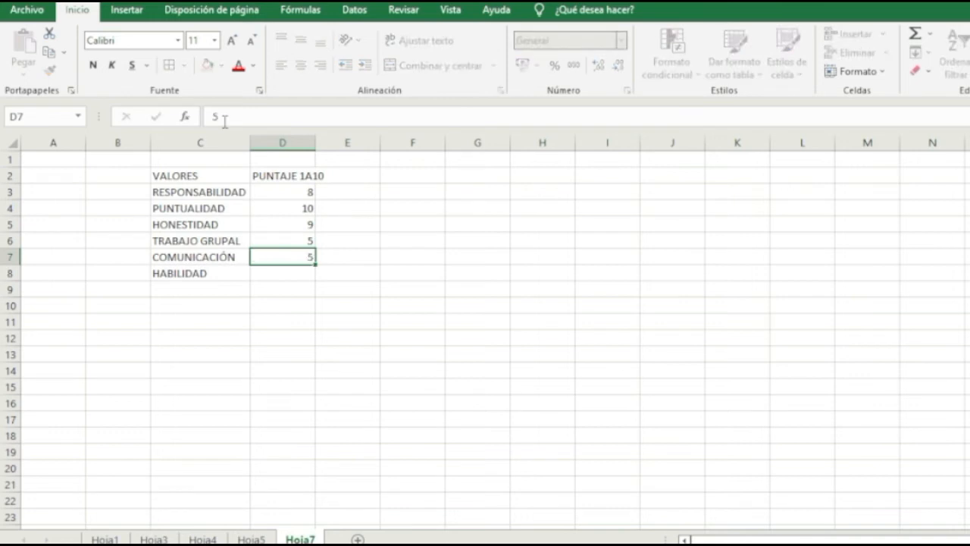
key("Return")
type("7")
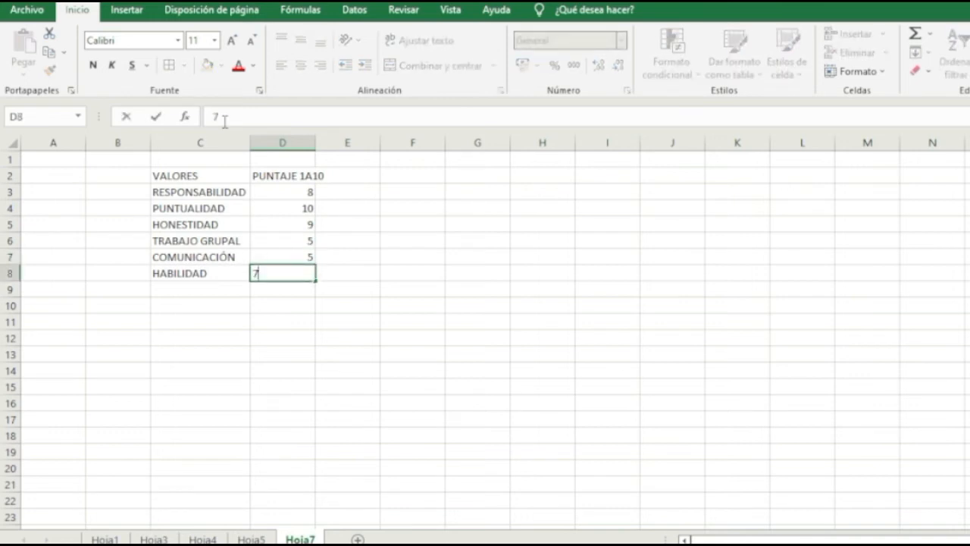
left_click(337, 201)
Apply all borders to the range C2:D8 and auto-fit the width of column D
left_click_drag(187, 175, 313, 271)
left_click(170, 66)
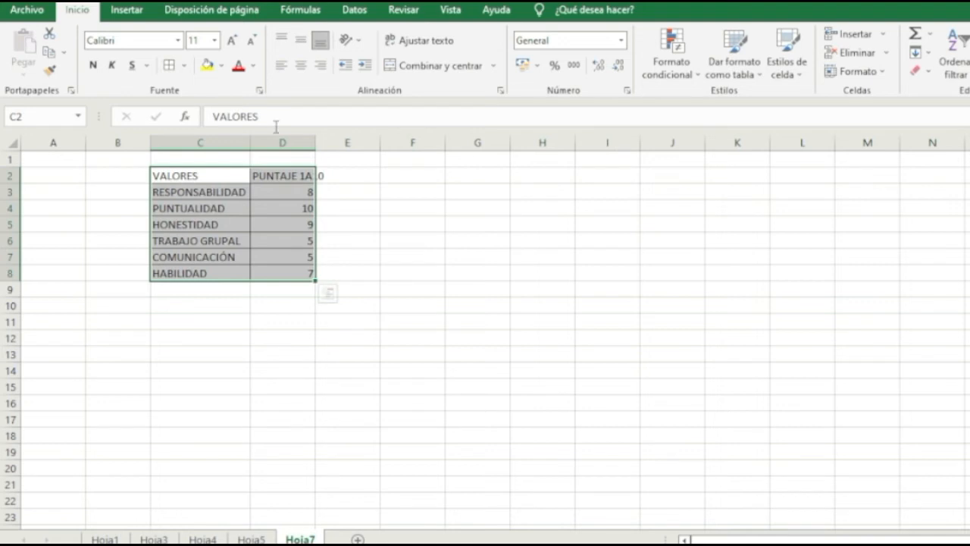
double_click(316, 143)
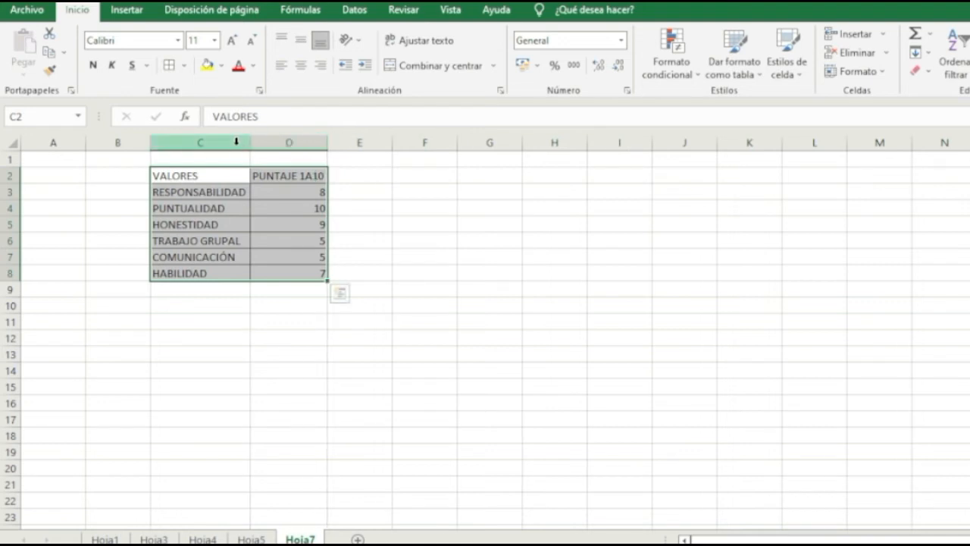
Insert a 2D line chart with markers from the VALORES table in C2:D8
left_click(140, 12)
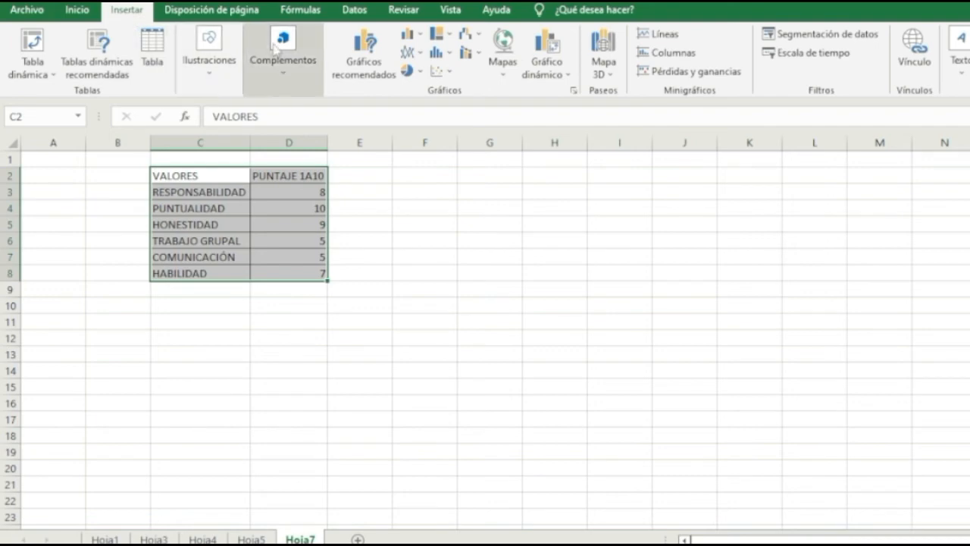
left_click(422, 53)
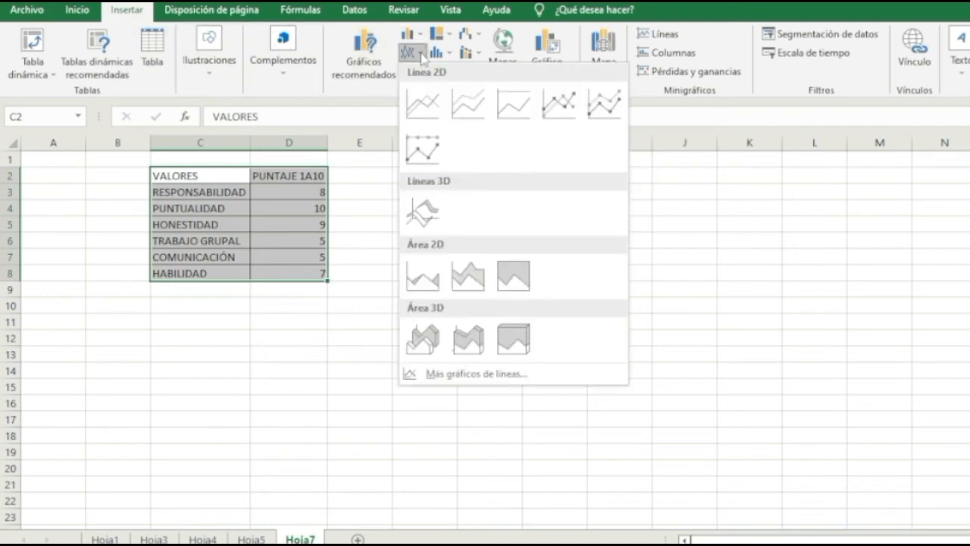
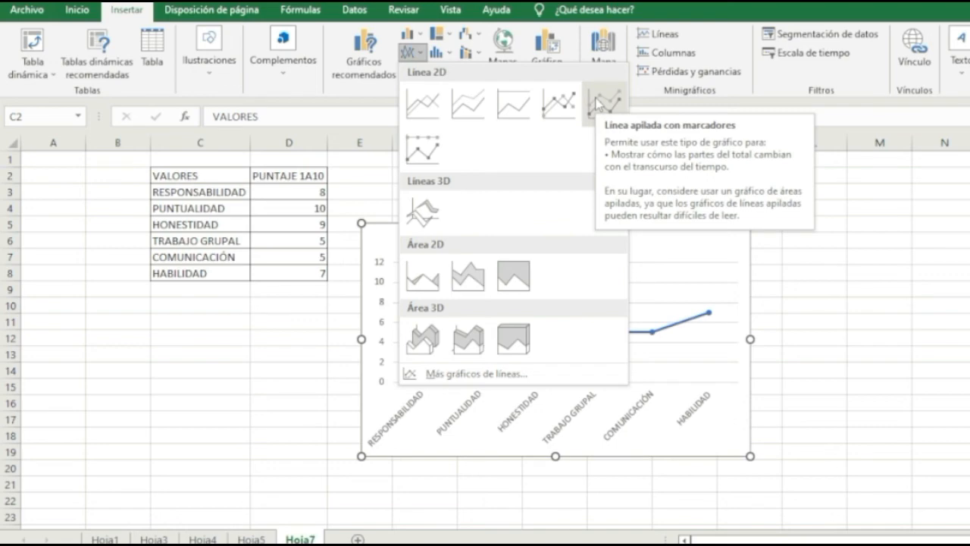
left_click(558, 106)
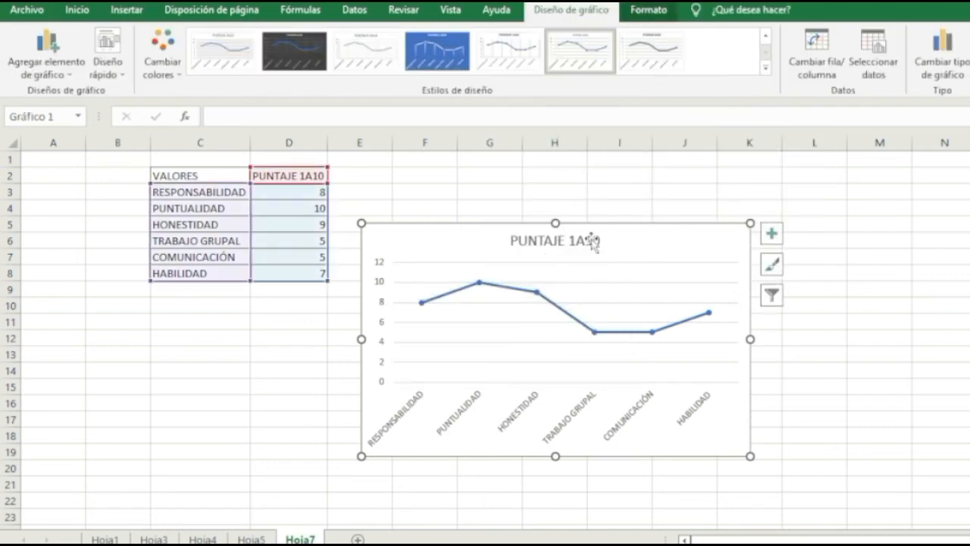
Move the line chart up level with the table's header row and widen it slightly into column L
left_click_drag(596, 225, 602, 169)
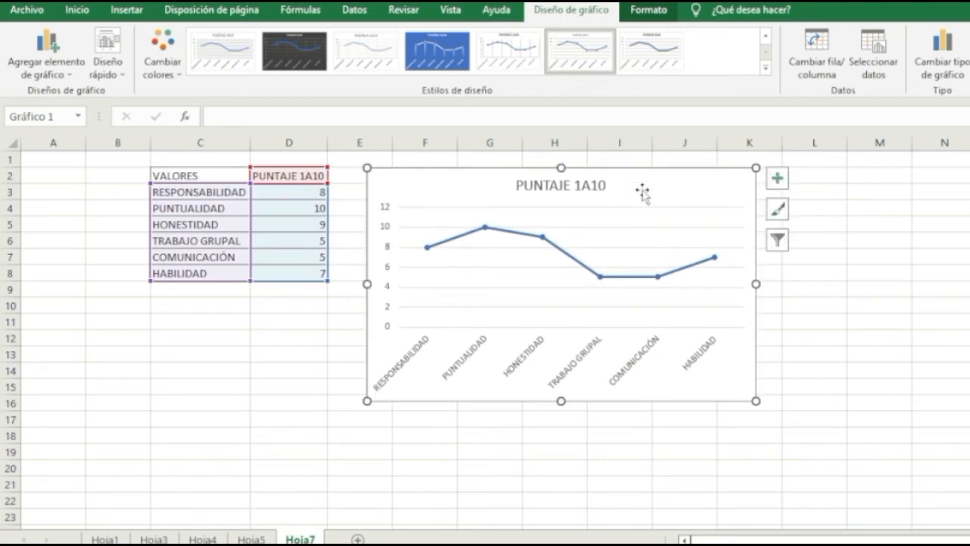
left_click_drag(755, 284, 792, 283)
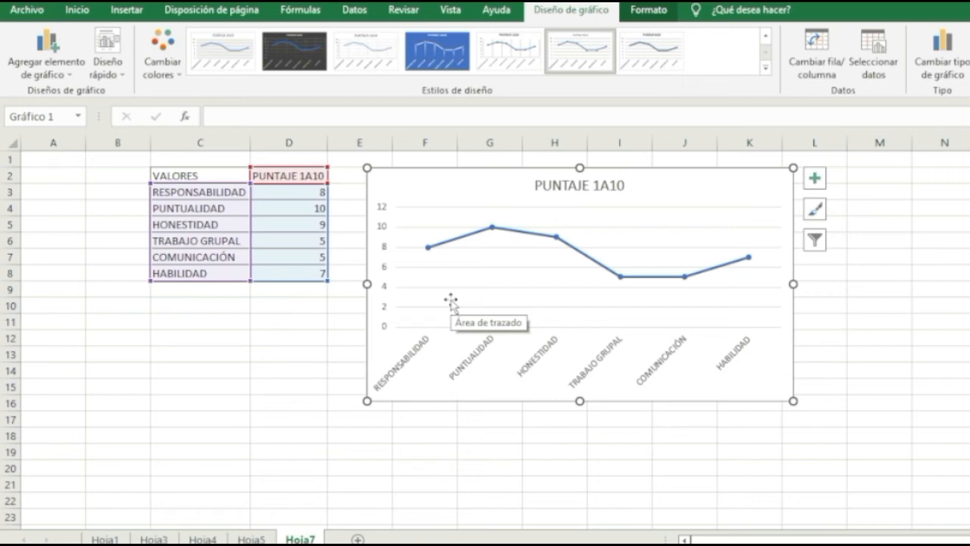
Replace the line chart's title with VALORES
left_click(598, 186)
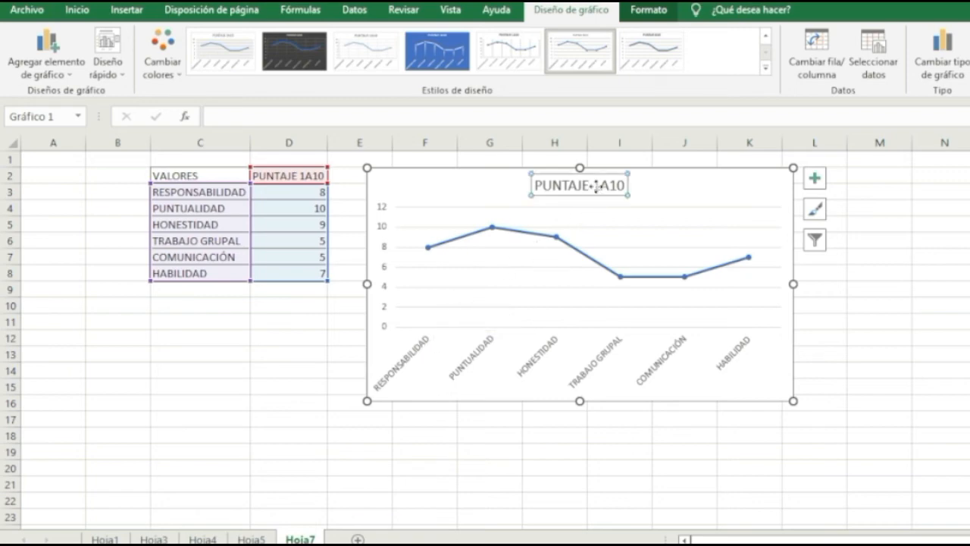
double_click(597, 186)
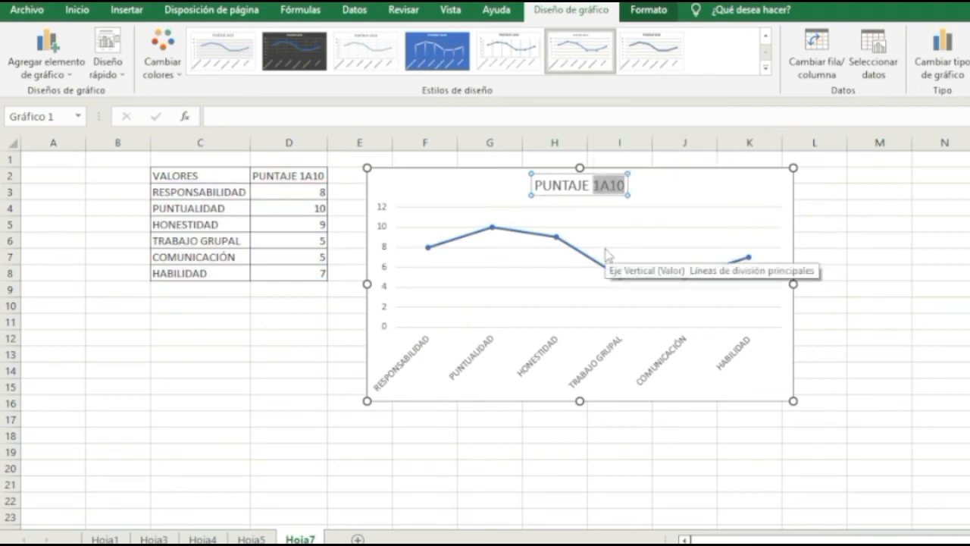
key("BackSpace")
key("BackSpace")
key("BackSpace")
key("BackSpace")
key("BackSpace")
key("BackSpace")
key("BackSpace")
key("BackSpace")
type("VALORES")
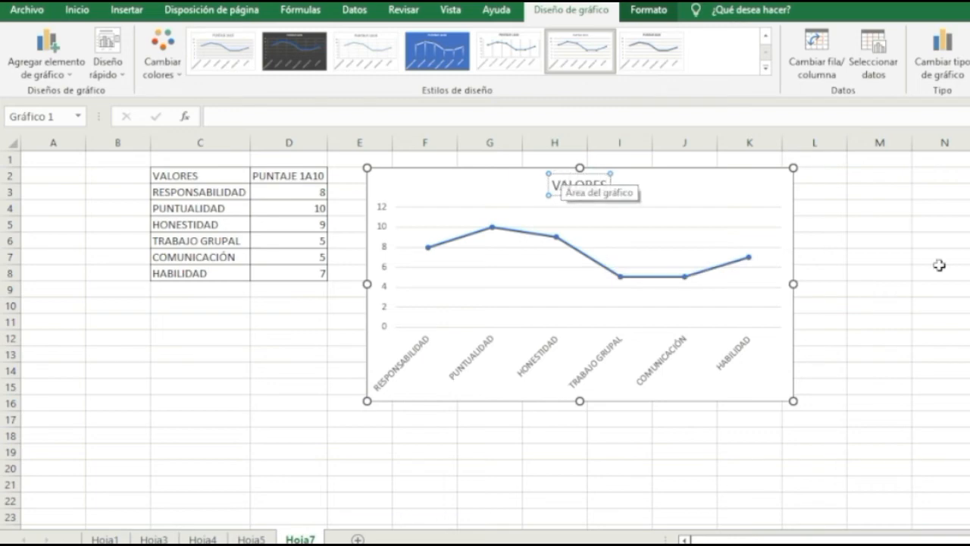
left_click(873, 244)
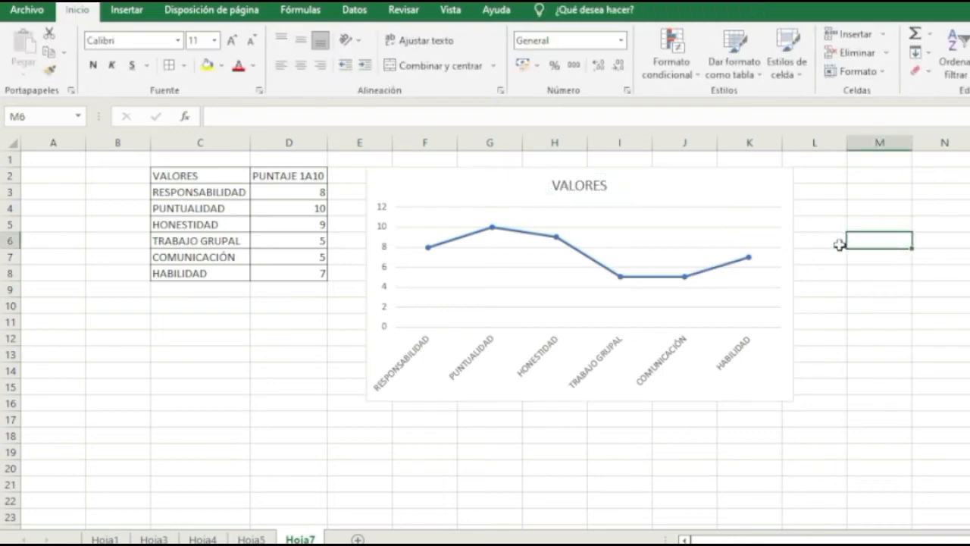
Open the formatting options of the line chart's vertical axis
left_click(388, 219)
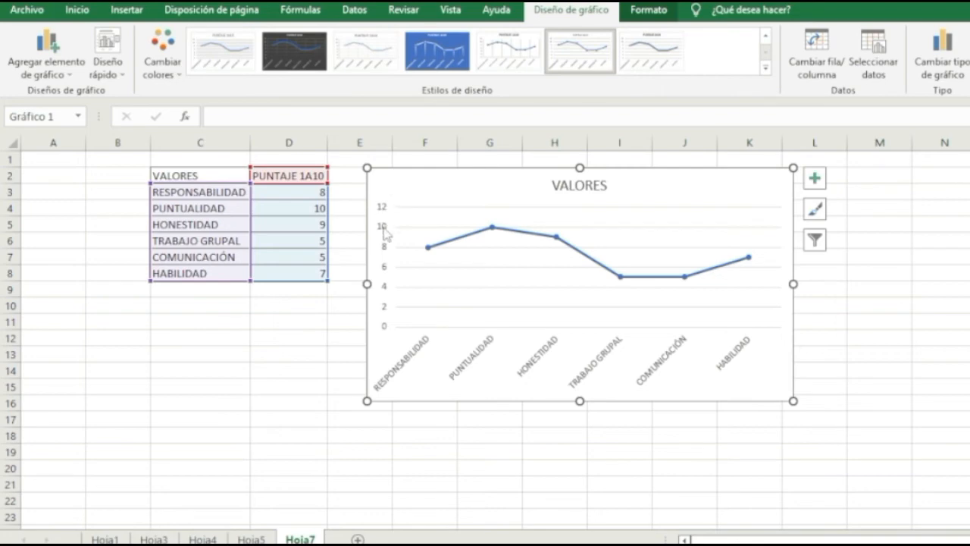
left_click(384, 227)
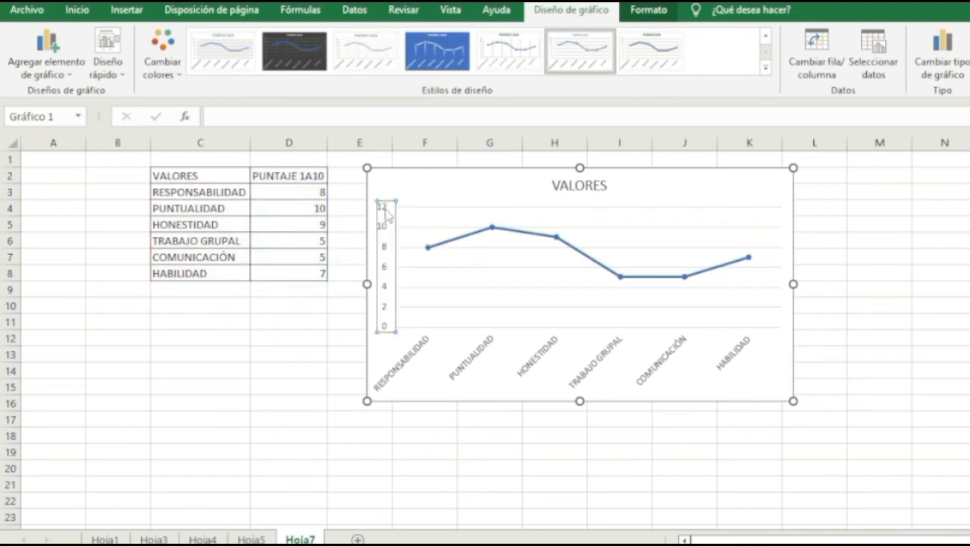
double_click(386, 212)
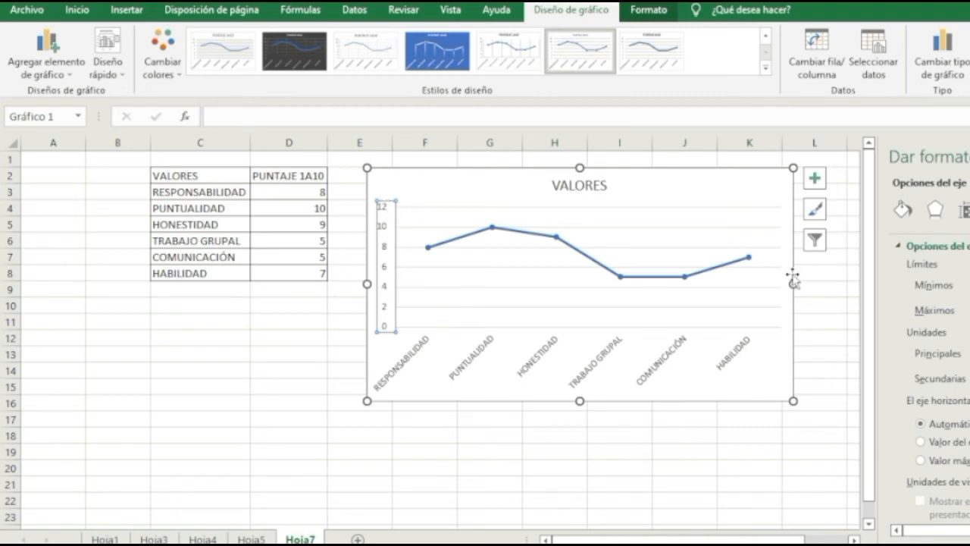
left_click(691, 216)
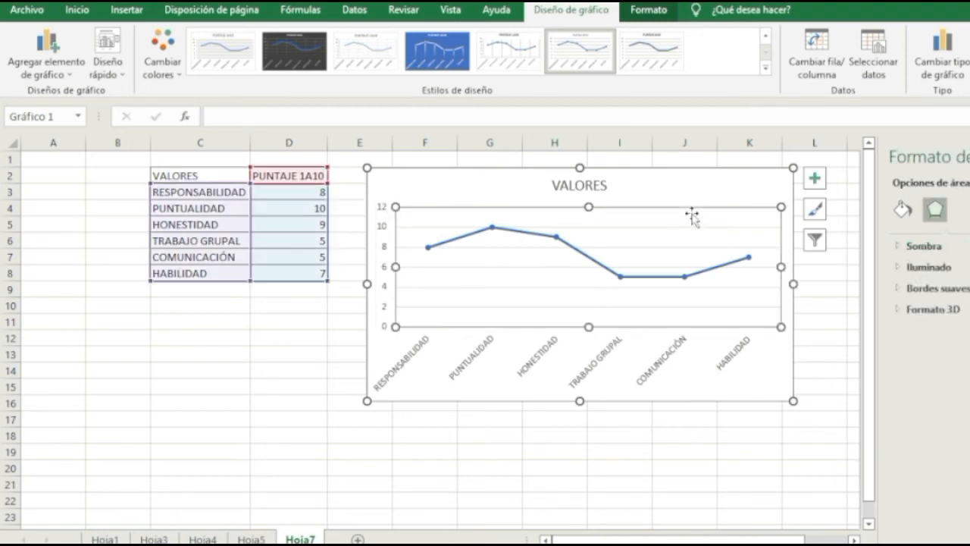
left_click(729, 362)
left_click(849, 359)
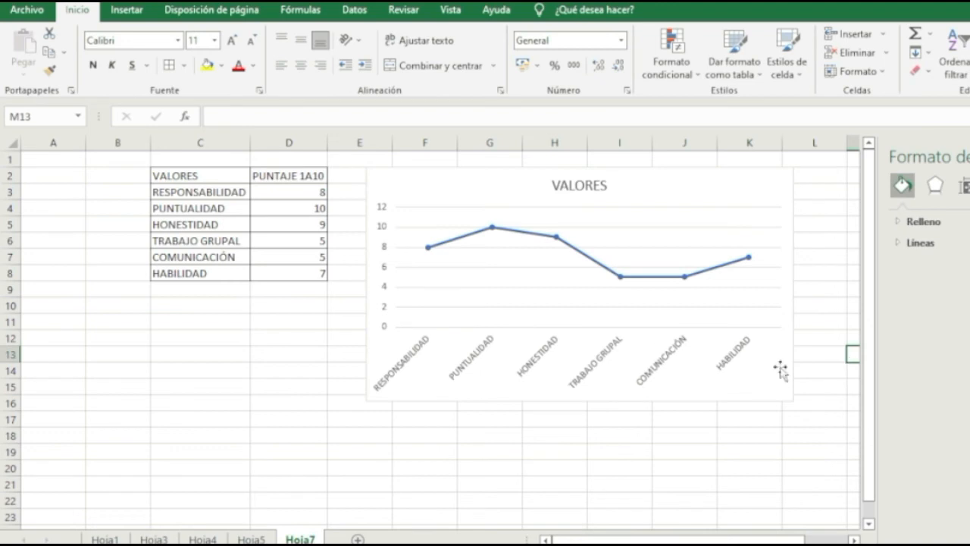
Move the VALORES line chart slightly up and closer to the table, so it starts in column E
left_click(624, 275)
left_click_drag(658, 172, 634, 163)
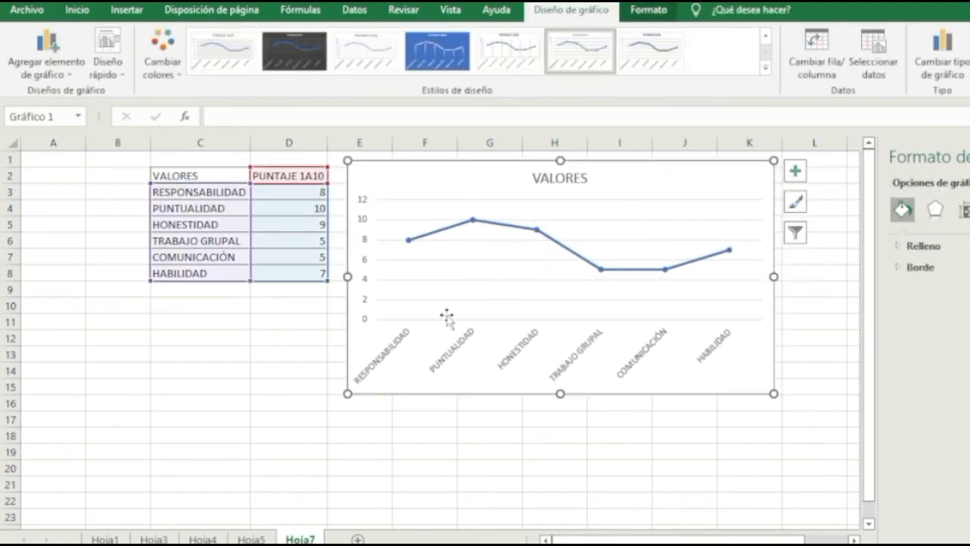
left_click(281, 372)
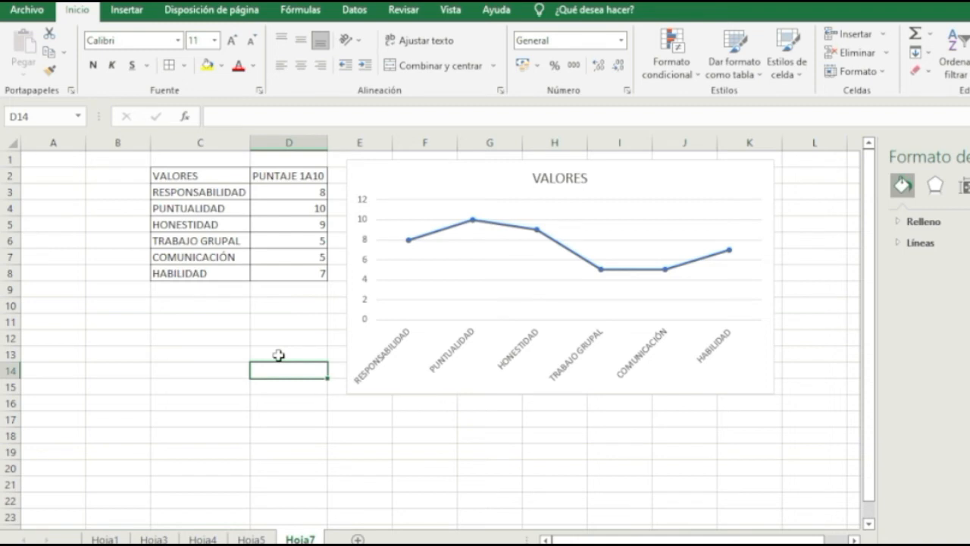
Add a new sheet and enter the heading VENDEDOR in C3 with AAAA, BBB, CCC and DD in C4:C7
left_click(356, 538)
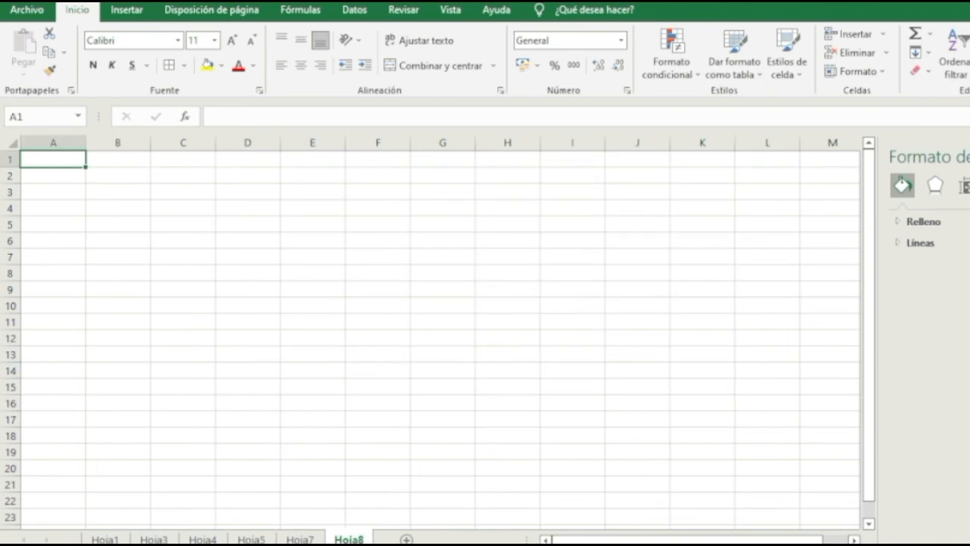
left_click(185, 192)
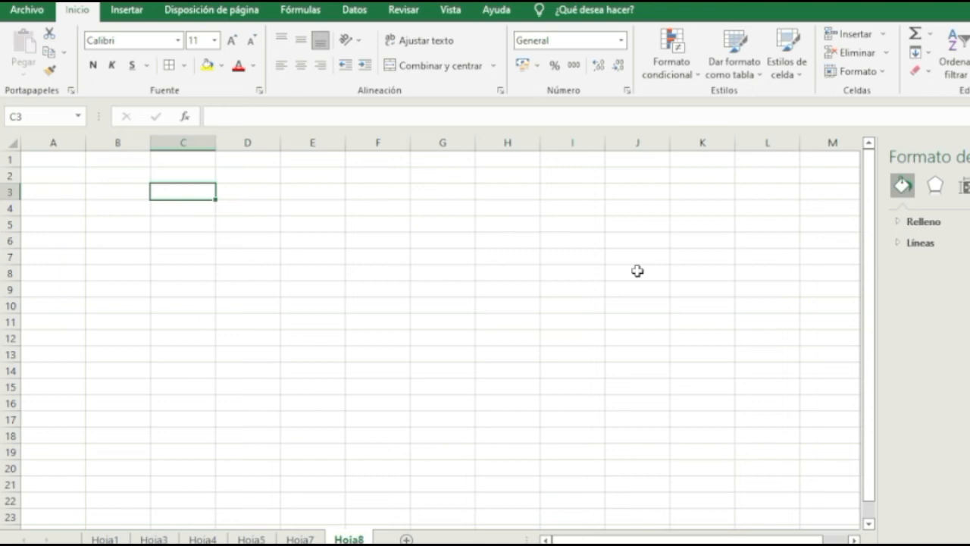
type("VENDEDOR")
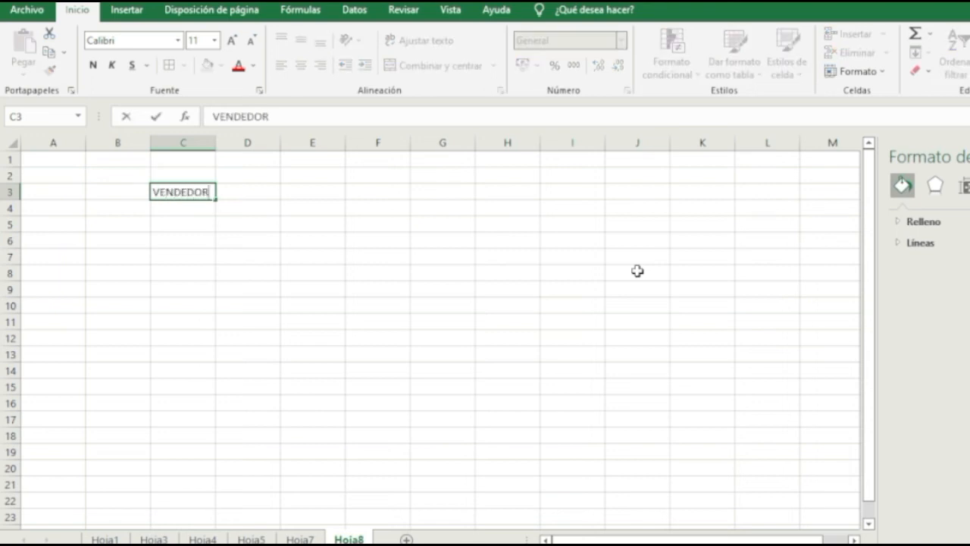
key("Return")
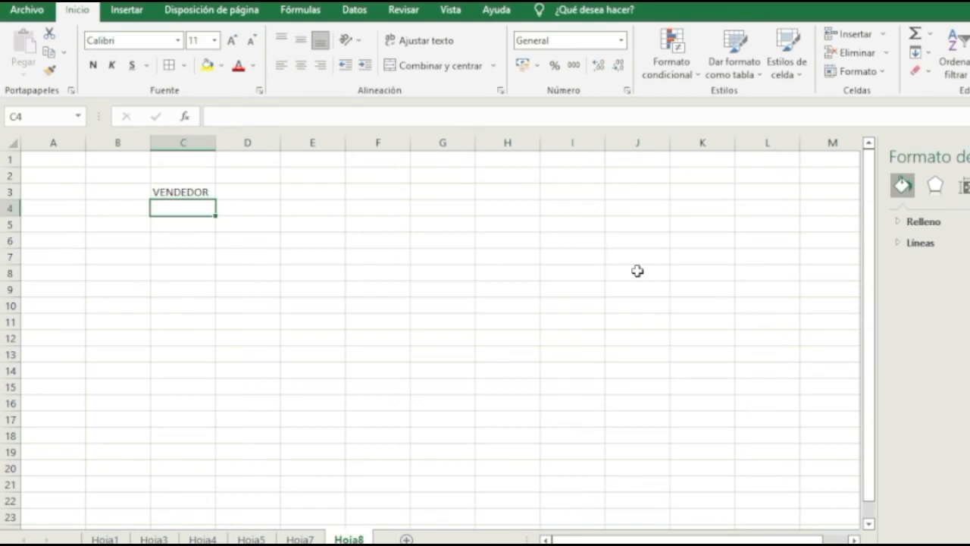
type("AAAA")
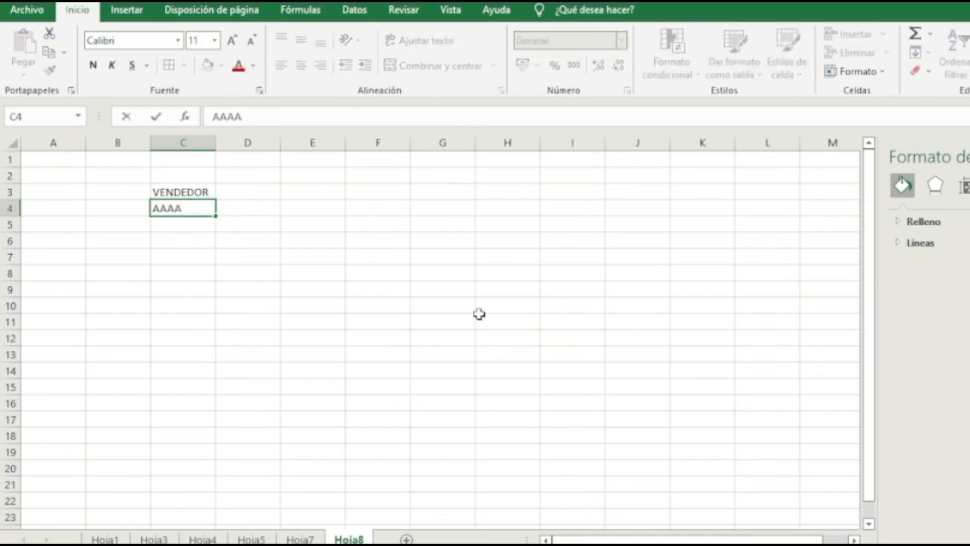
key("Return")
type("BBB")
key("Return")
type("CCC")
key("Return")
type("DD")
key("Return")
Enter the month headings ENERO, FEBRERO and MARZO in cells D3:F3
key("Up")
key("Up")
key("Up")
key("Up")
key("Up")
key("Right")
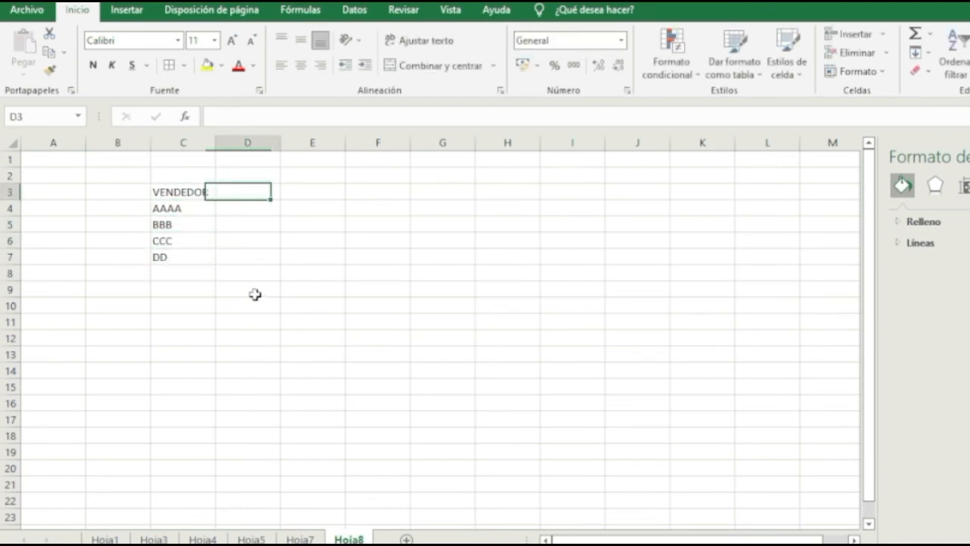
type("ENERO")
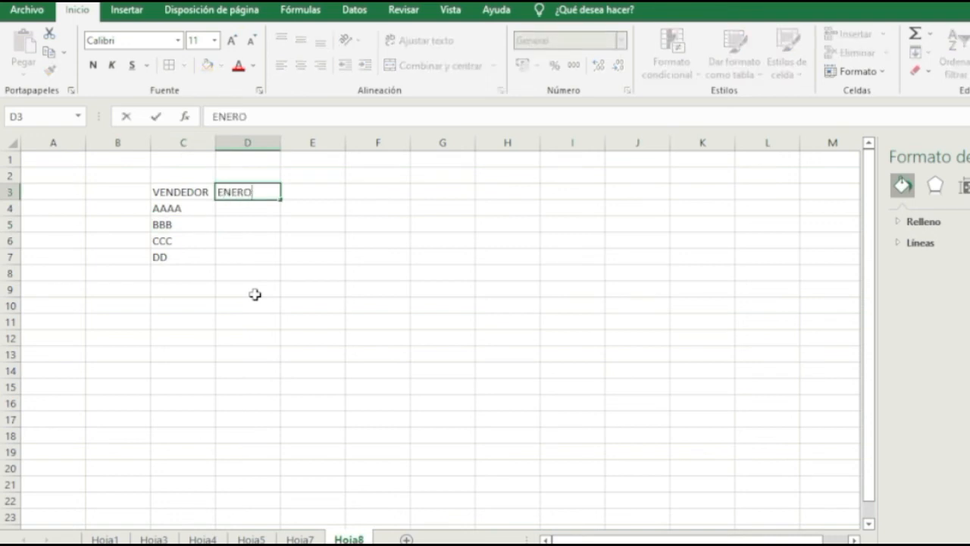
key("Tab")
type("FE")
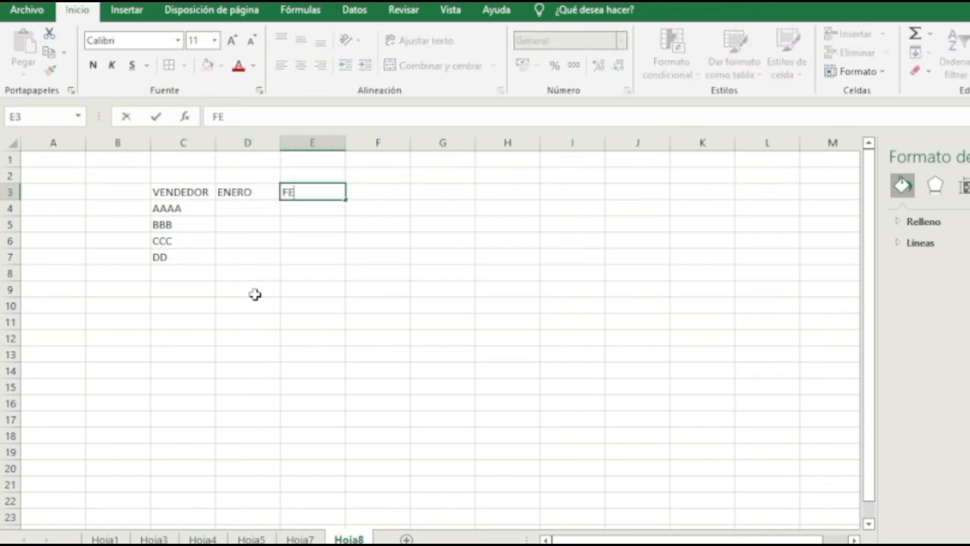
type("BRERO")
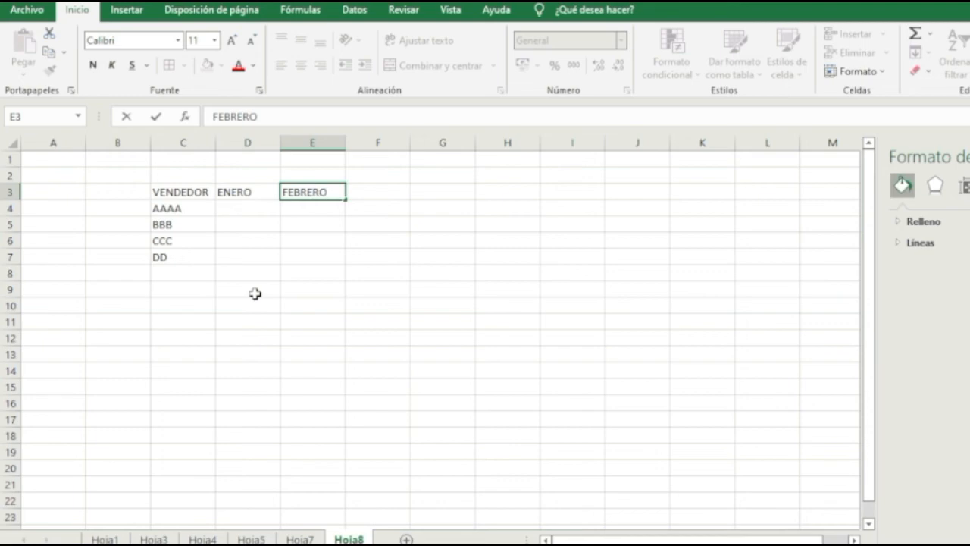
key("Tab")
type("MARZO")
key("BackSpace")
type("ZO")
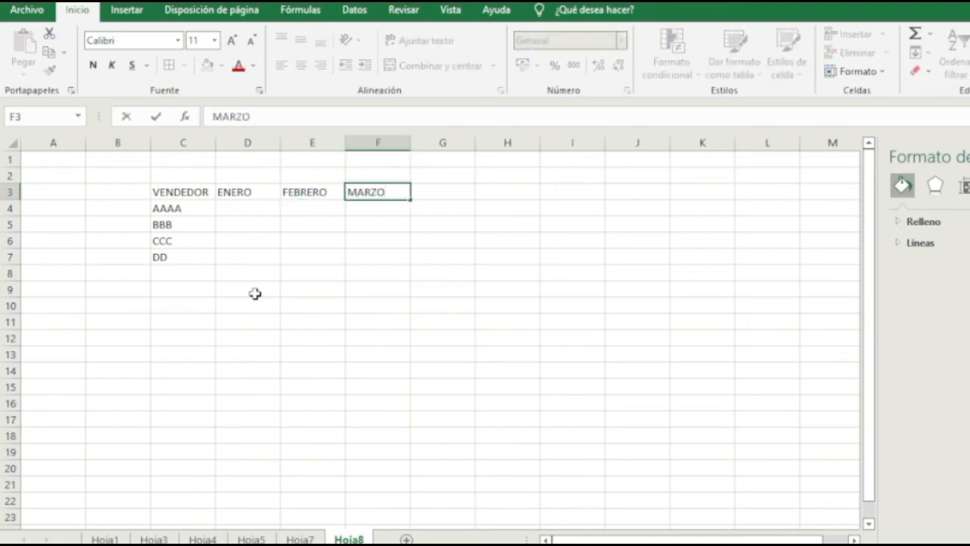
left_click(255, 211)
Add the sellers EE and FF in cells C8 and C9
left_click(172, 273)
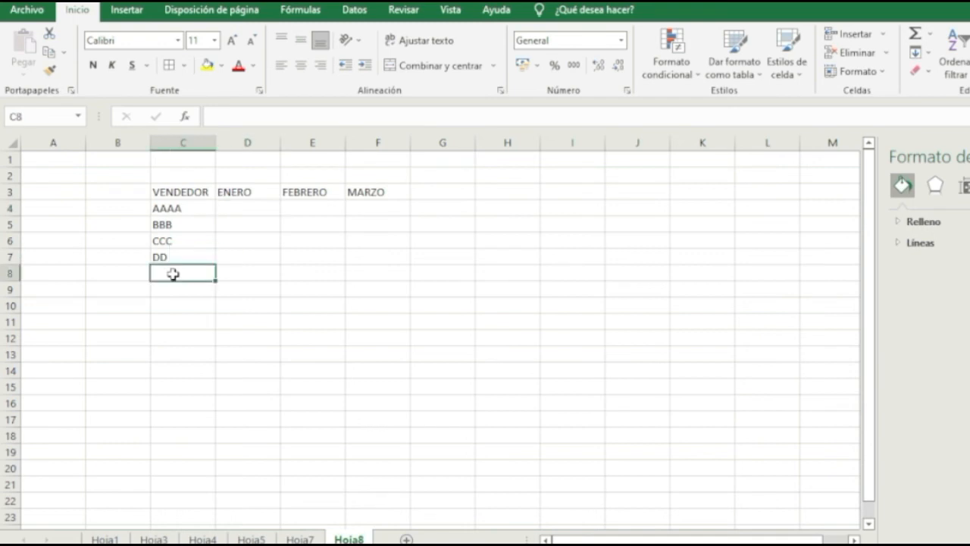
type("EE")
left_click(177, 290)
type("FF")
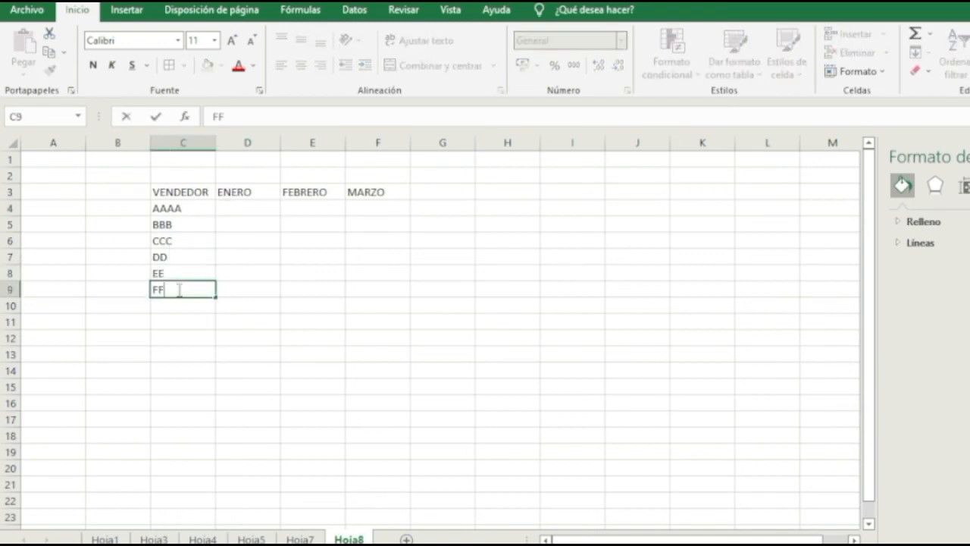
Enter the ENERO amounts 10500, 3599, 4599, 6000, 8000 and 1000 in cells D4:D9
left_click(254, 209)
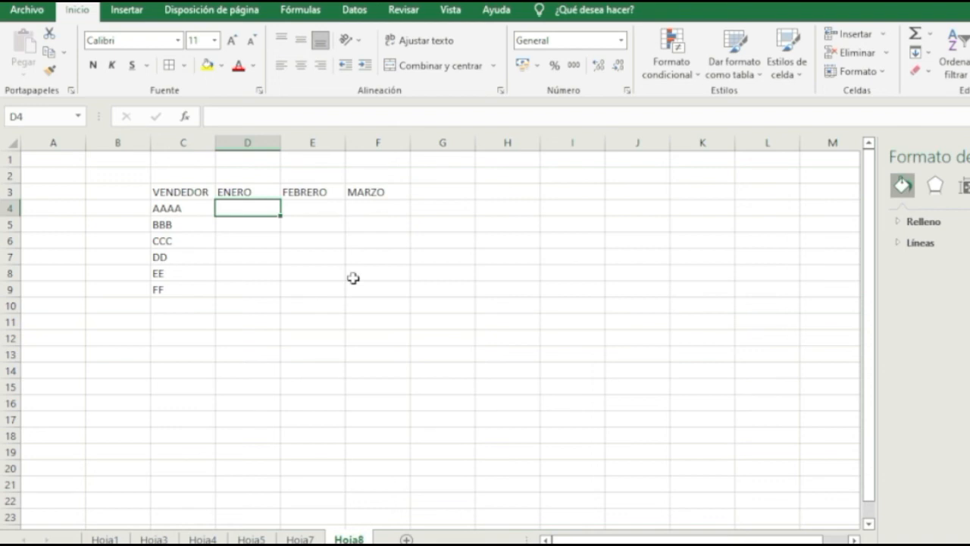
type("10")
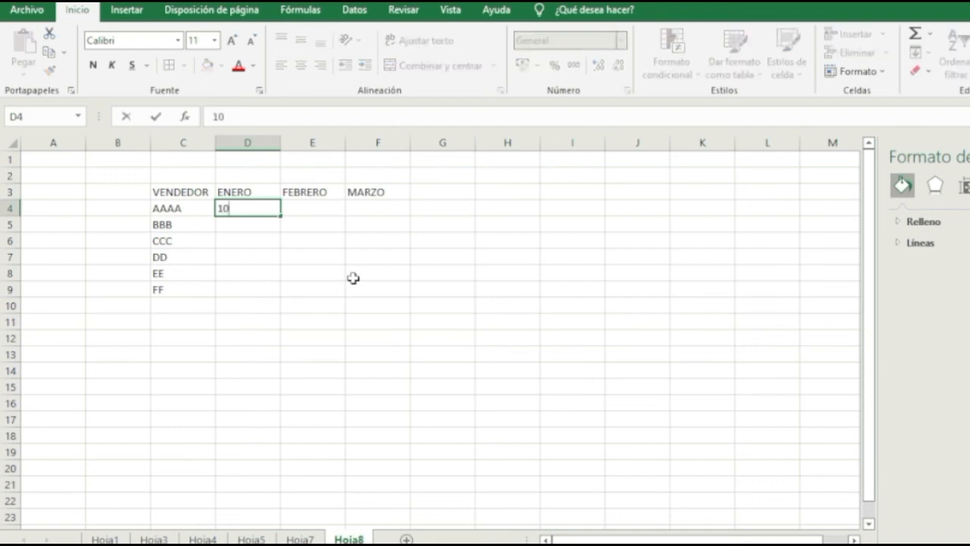
type("500")
key("Return")
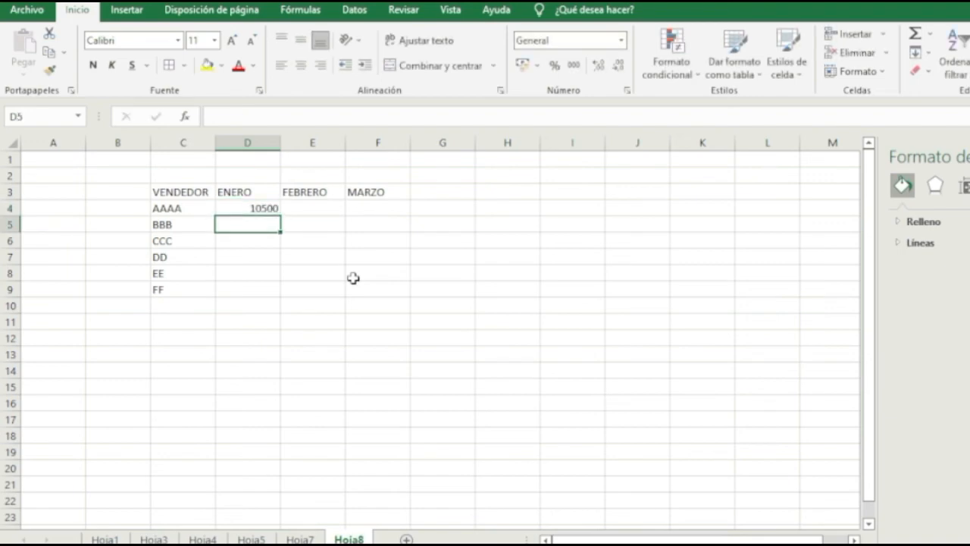
type("3599")
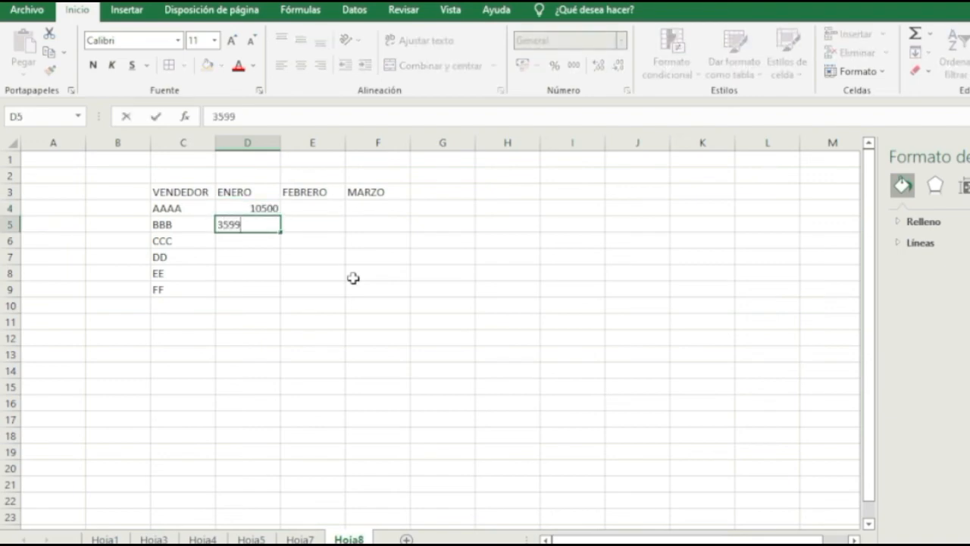
key("Return")
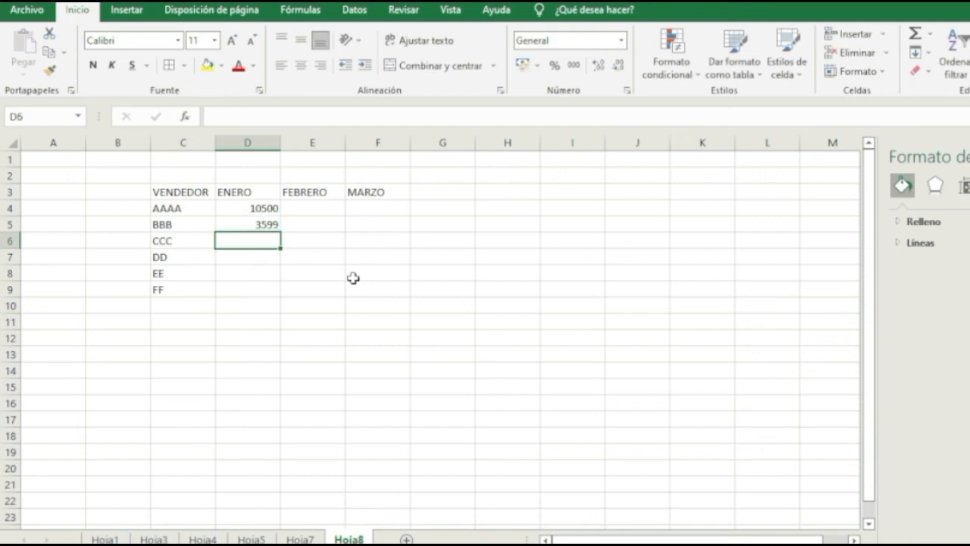
type("4599")
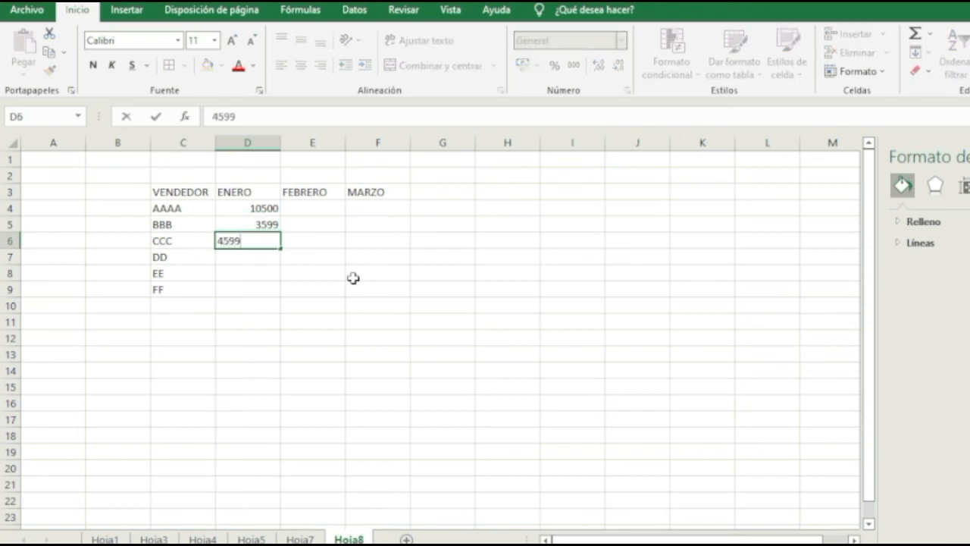
key("Return")
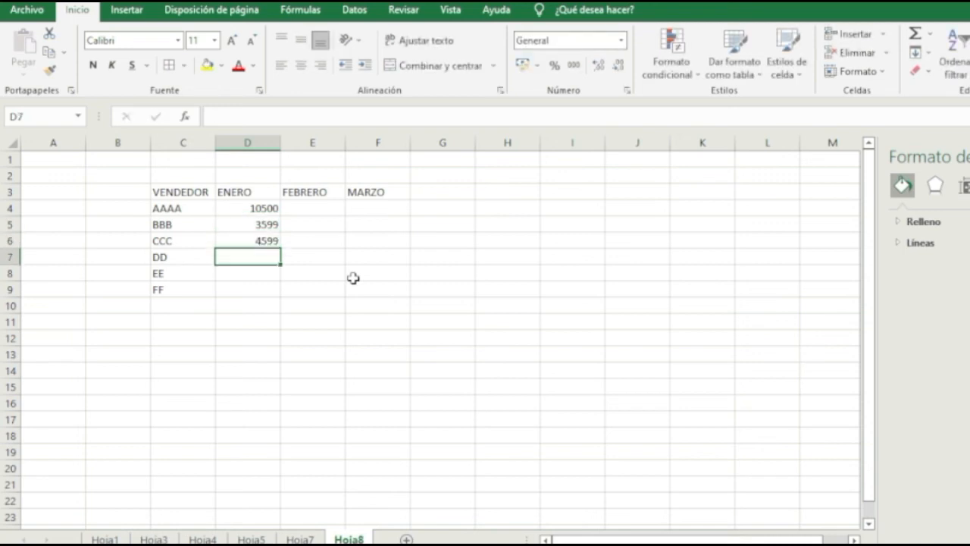
type("6000")
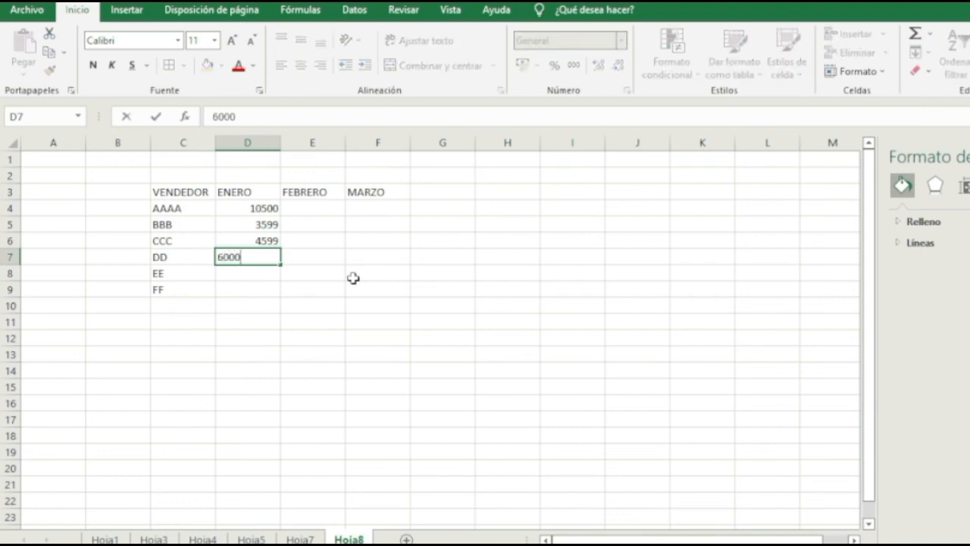
key("Return")
type("8")
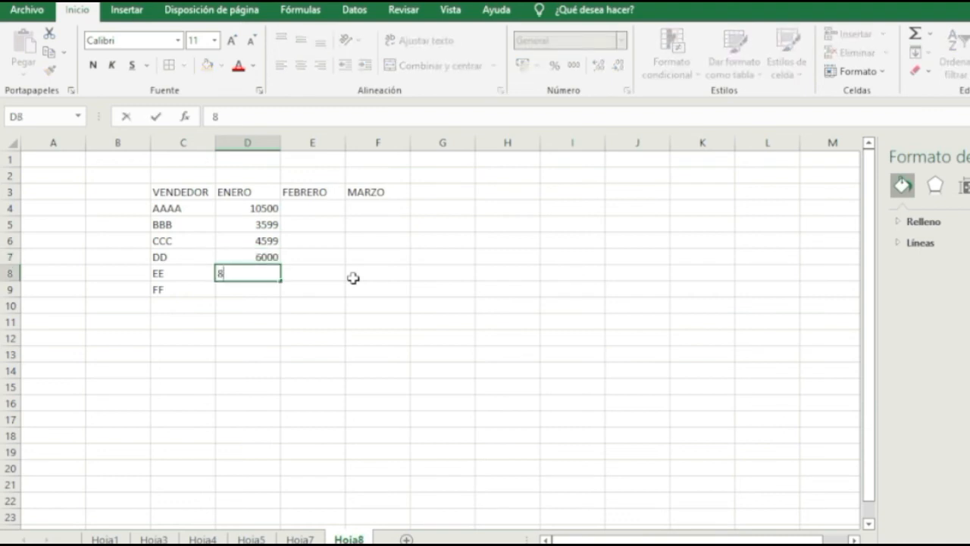
type("000")
key("Return")
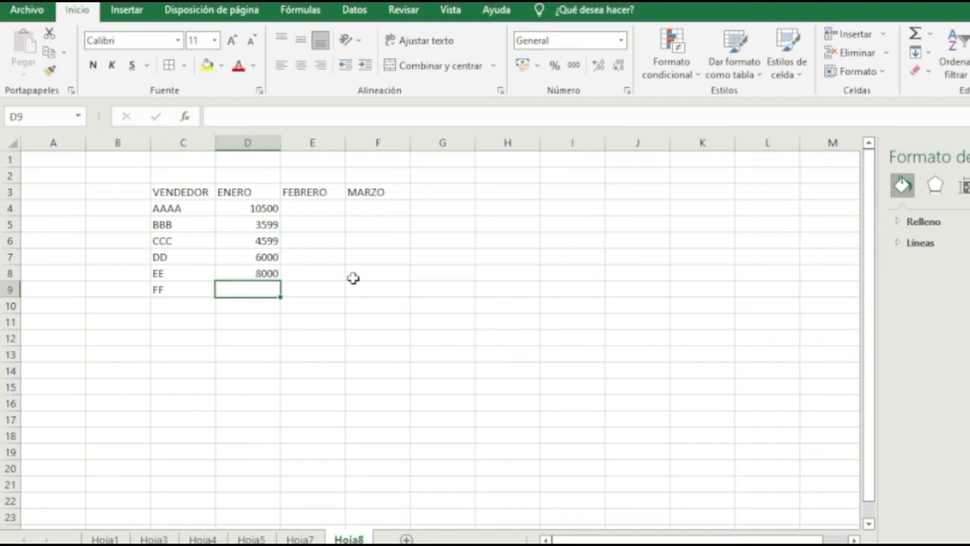
type("1000")
key("Return")
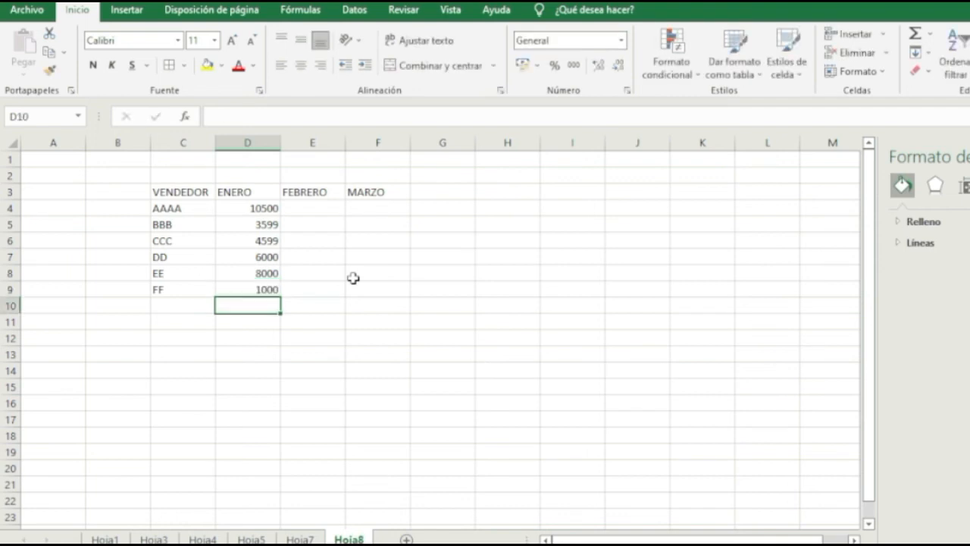
Enter the FEBRERO amounts 12000, 4000, 6000 and 45900 in cells E4:E7
left_click(328, 209)
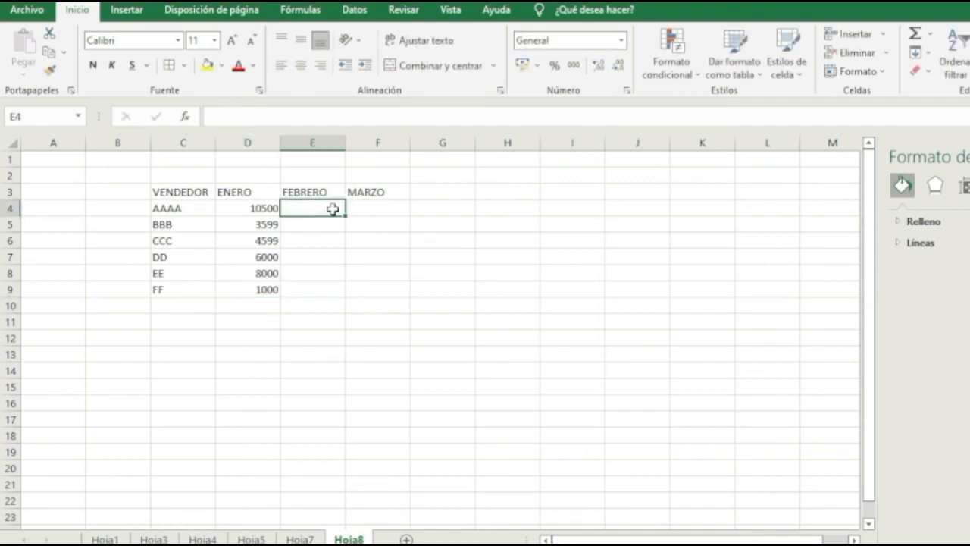
type("12000")
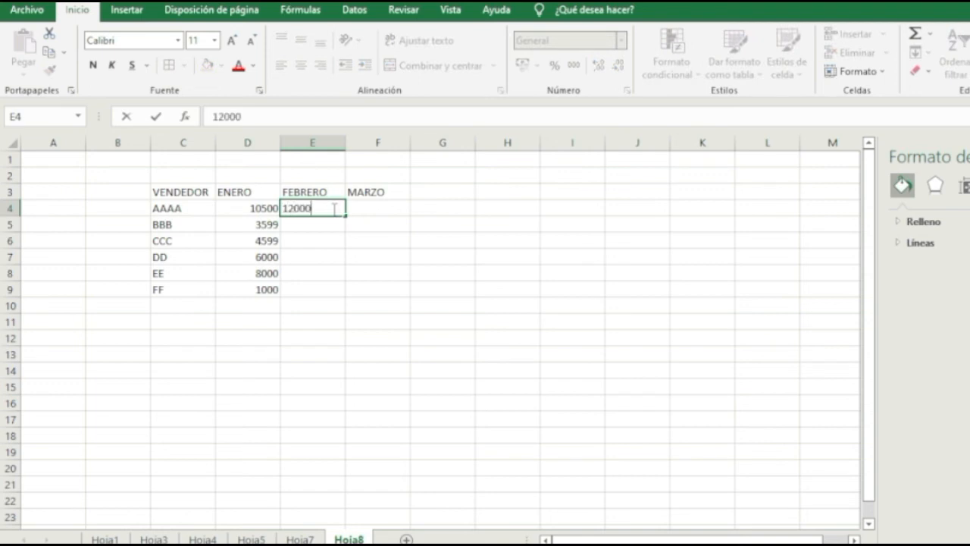
key("Return")
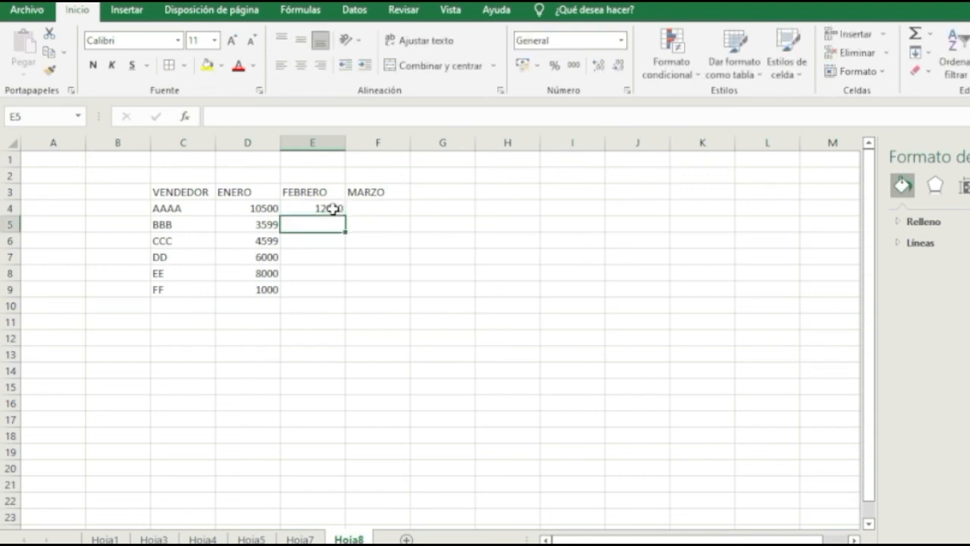
type("4000")
key("Return")
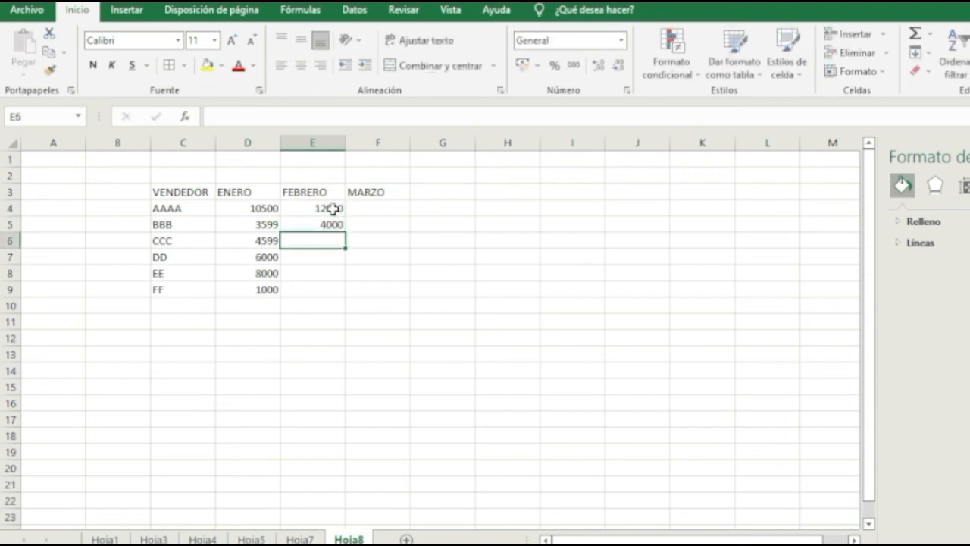
type("6000")
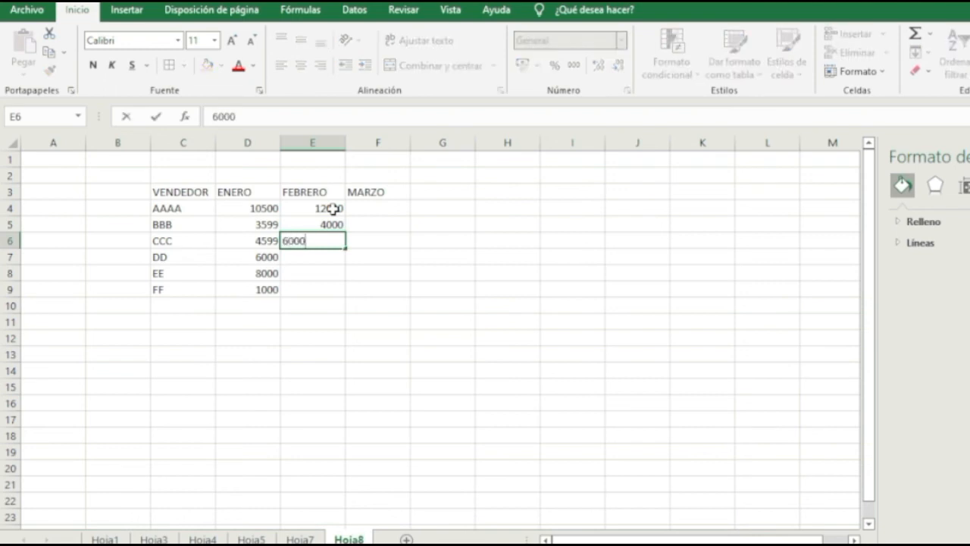
key("Return")
type("45900")
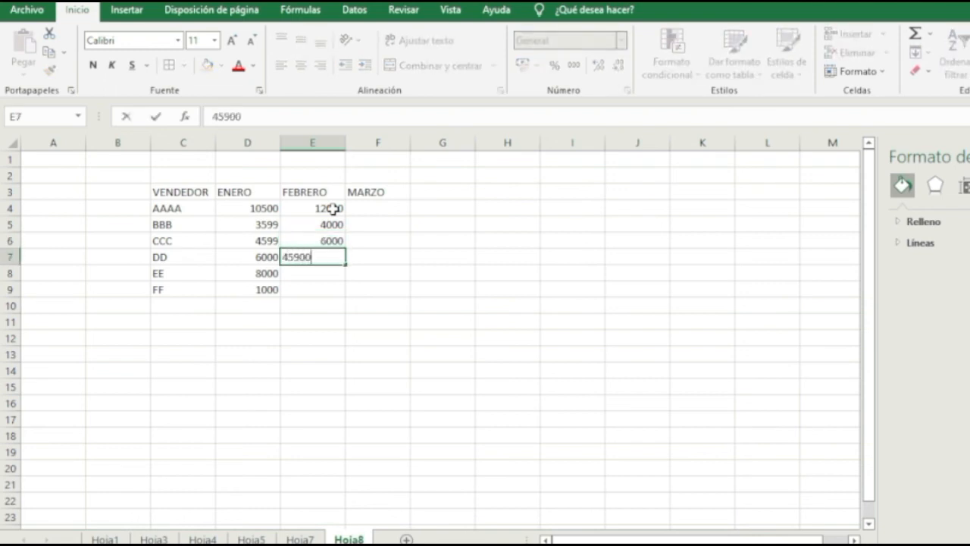
key("Return")
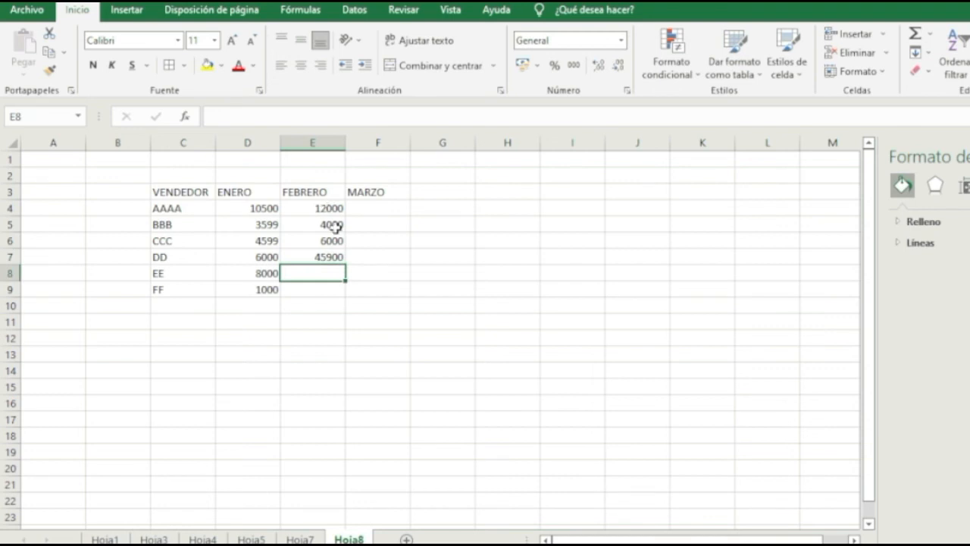
Correct seller DD's FEBRERO amount in cell E7 to 4590
left_click(334, 258)
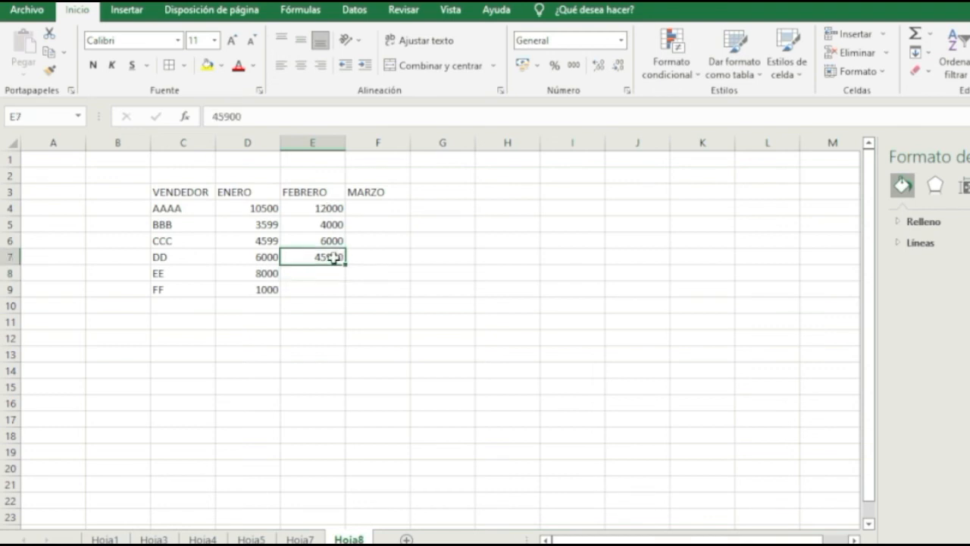
left_click(266, 120)
key("BackSpace")
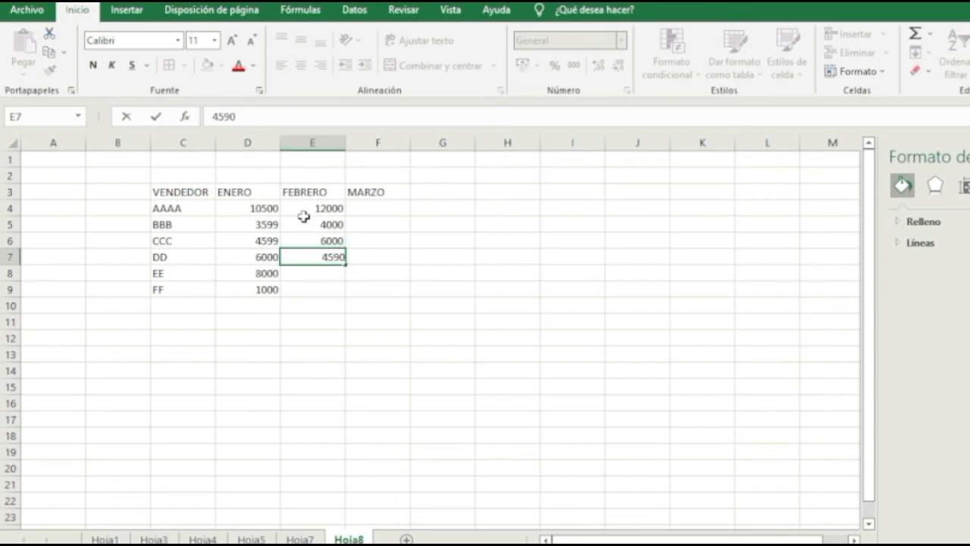
Enter the FEBRERO amounts 10000 and 2000 in cells E8 and E9
left_click(327, 270)
type("10000")
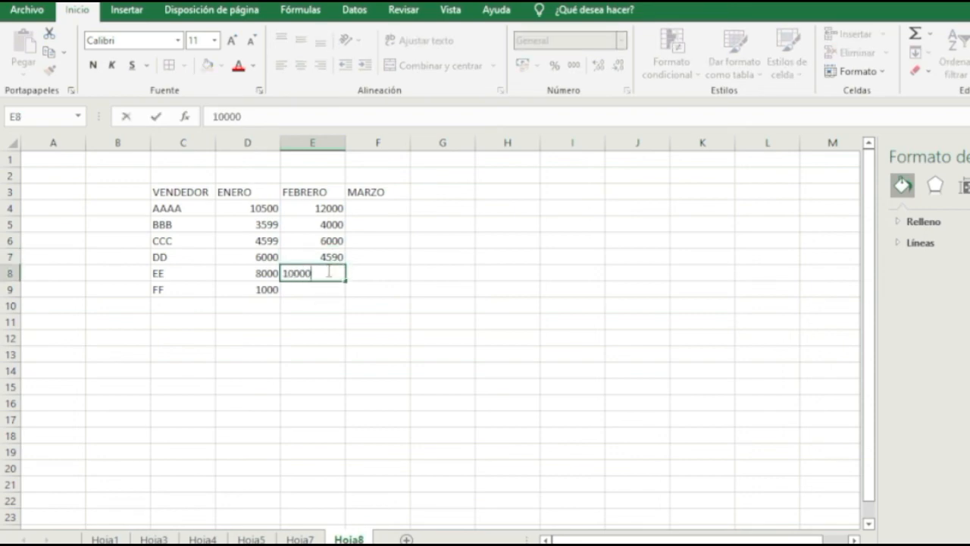
key("Return")
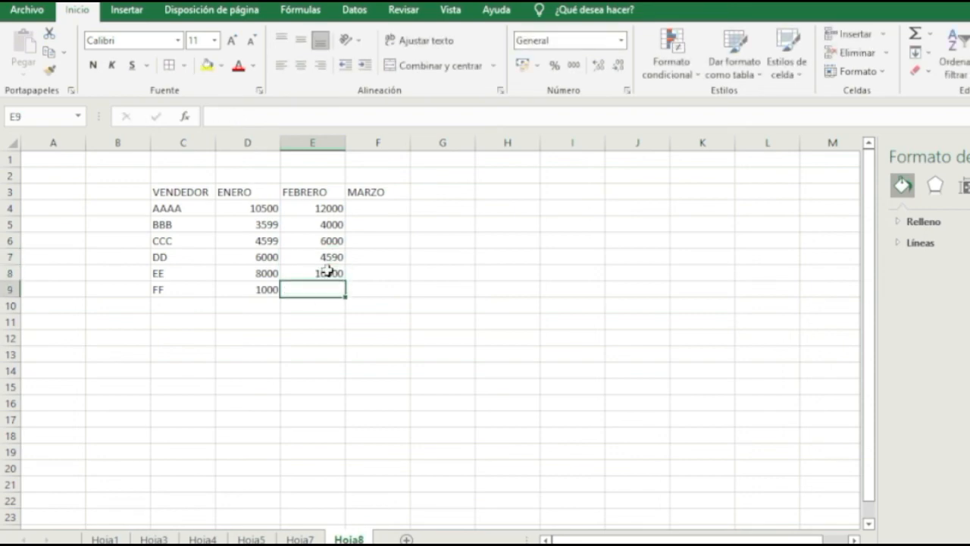
type("2000")
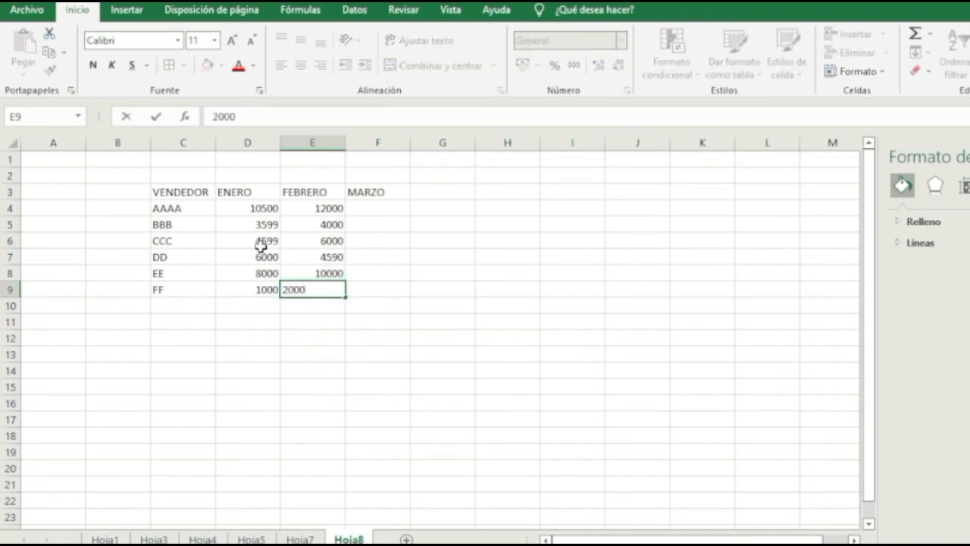
Enter the MARZO amounts 10500, 5000, 5500, 5500, 9800 and 1500 in cells F4:F9
left_click(373, 208)
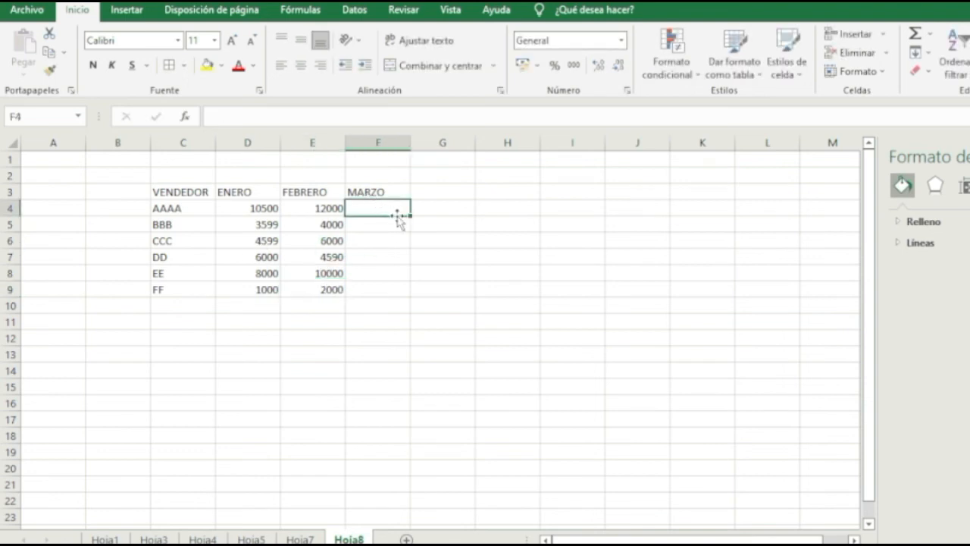
type("10500")
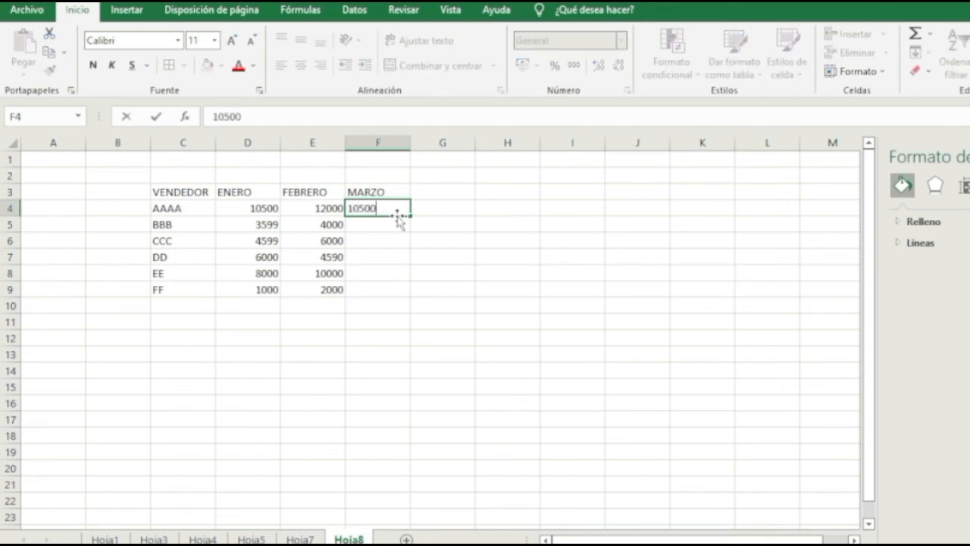
key("Return")
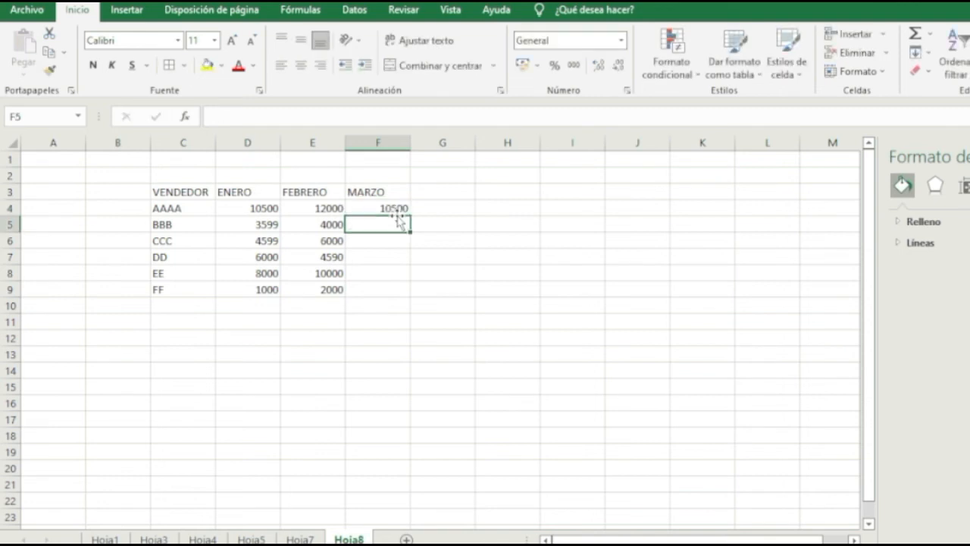
type("5000")
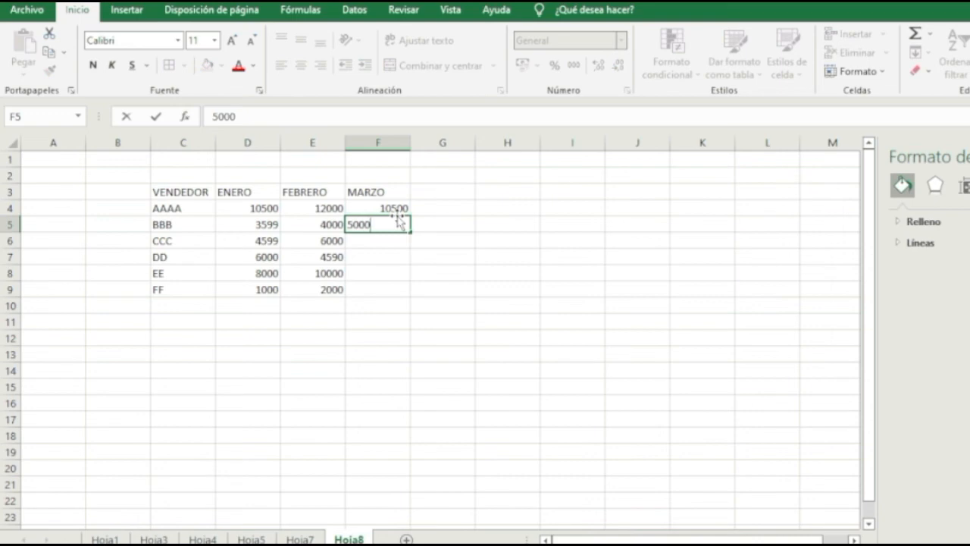
key("Return")
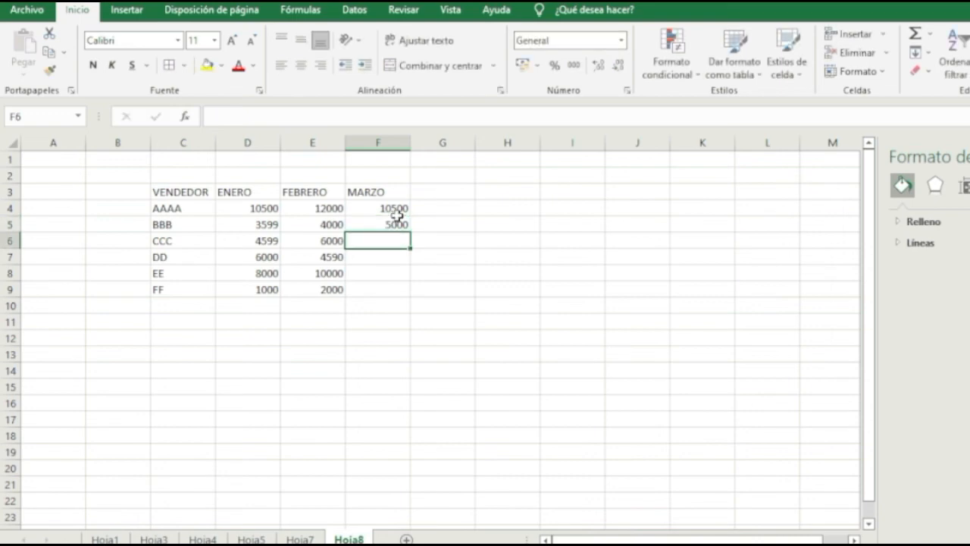
type("5500")
key("Return")
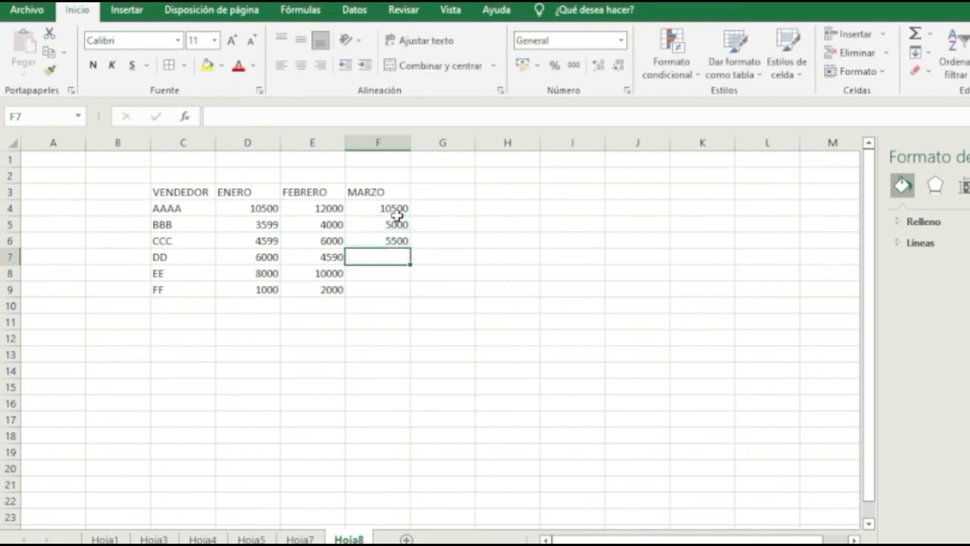
type("5500")
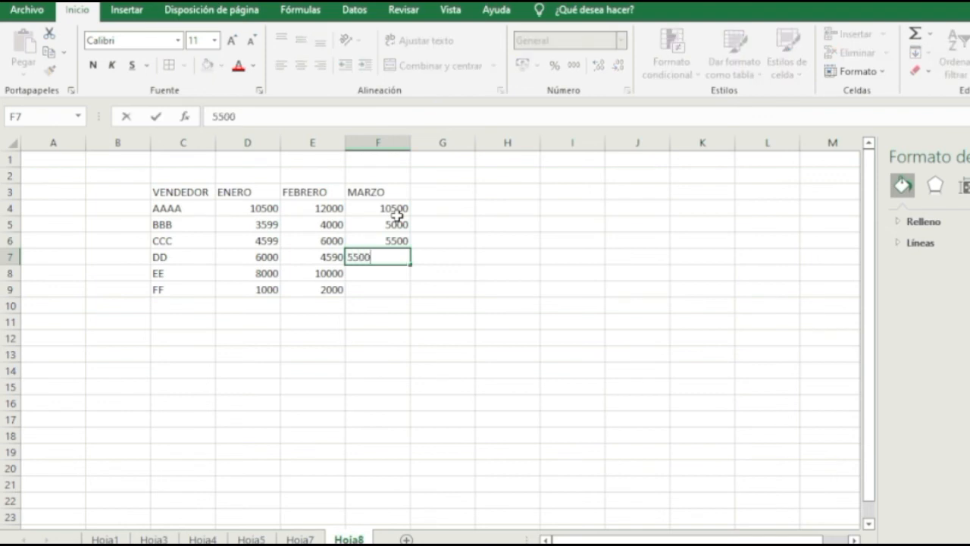
key("Return")
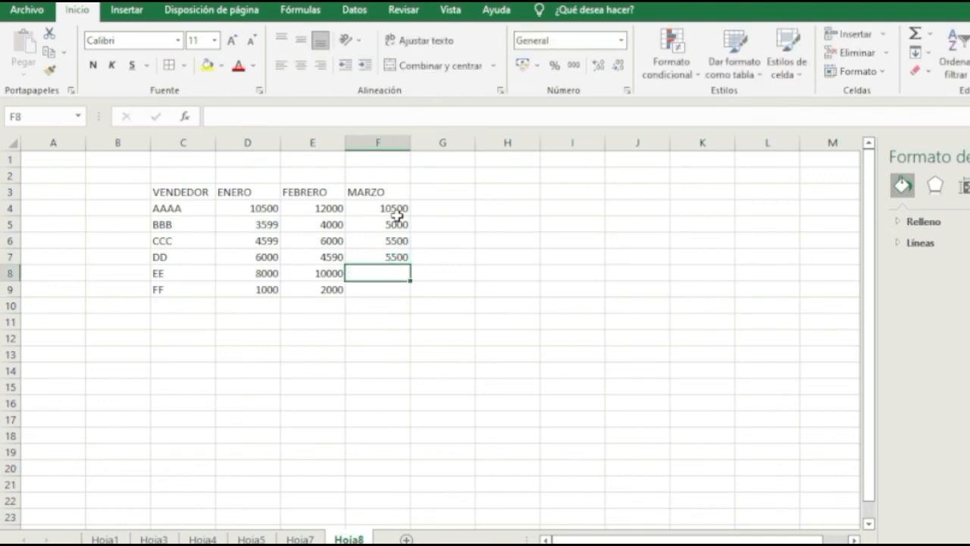
type("9800")
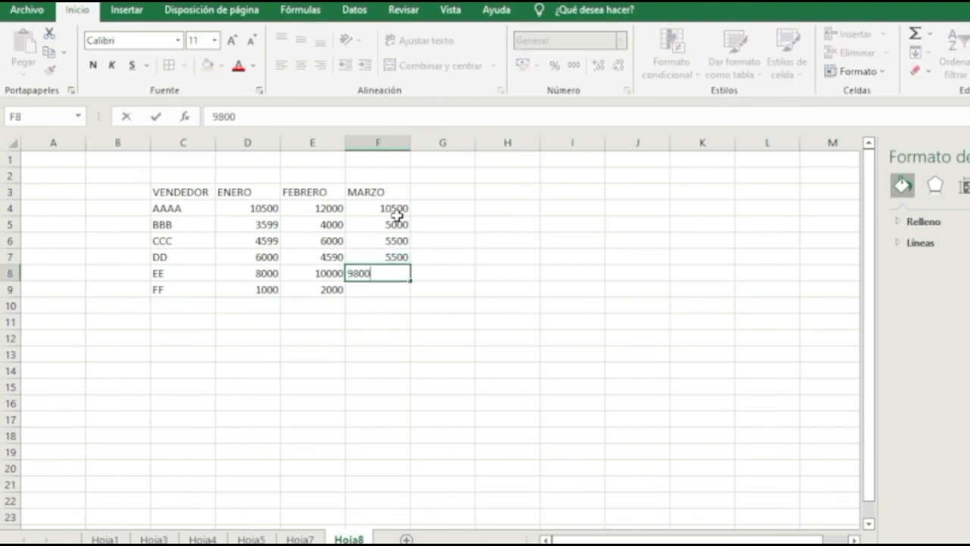
key("Return")
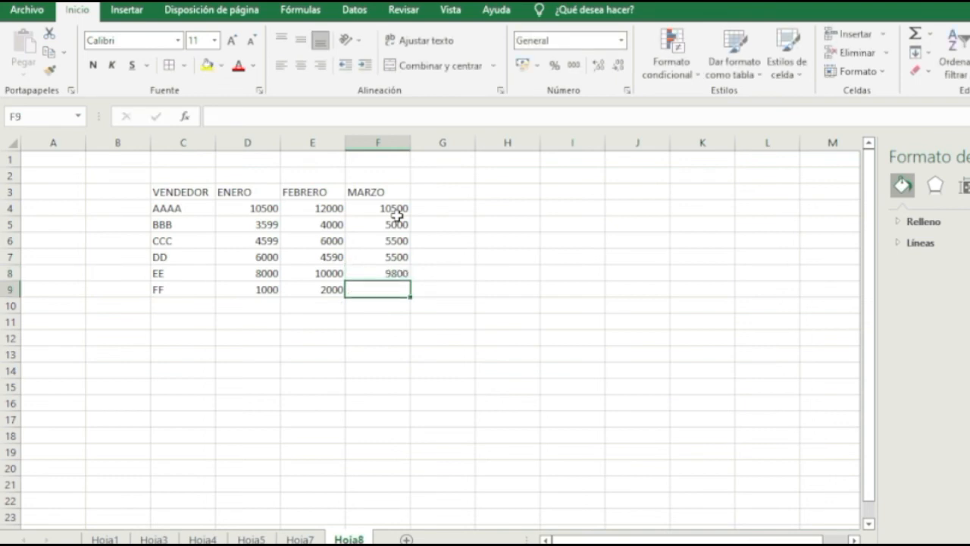
type("1500")
key("Return")
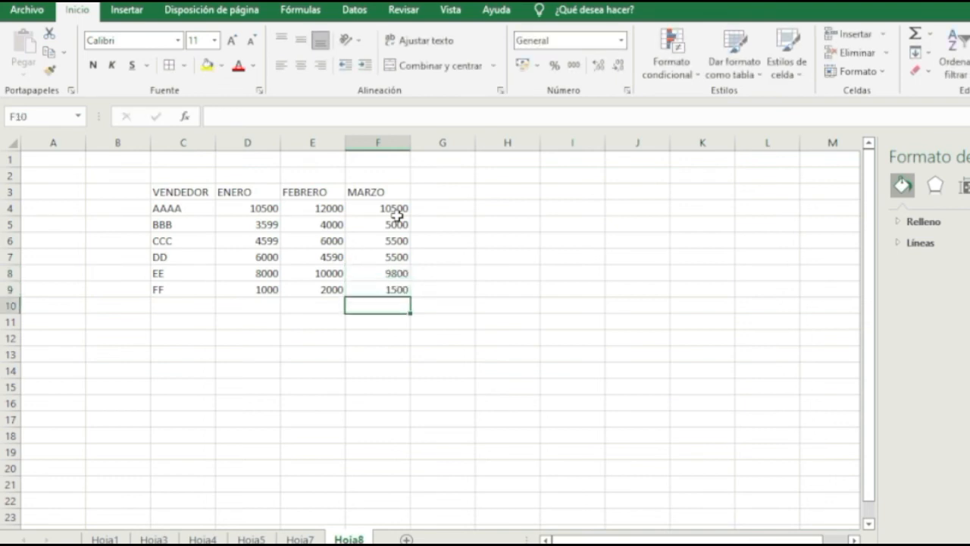
Apply borders to every cell of the sales table in C3:F9
left_click(183, 193)
left_click_drag(183, 193, 398, 288)
left_click(171, 67)
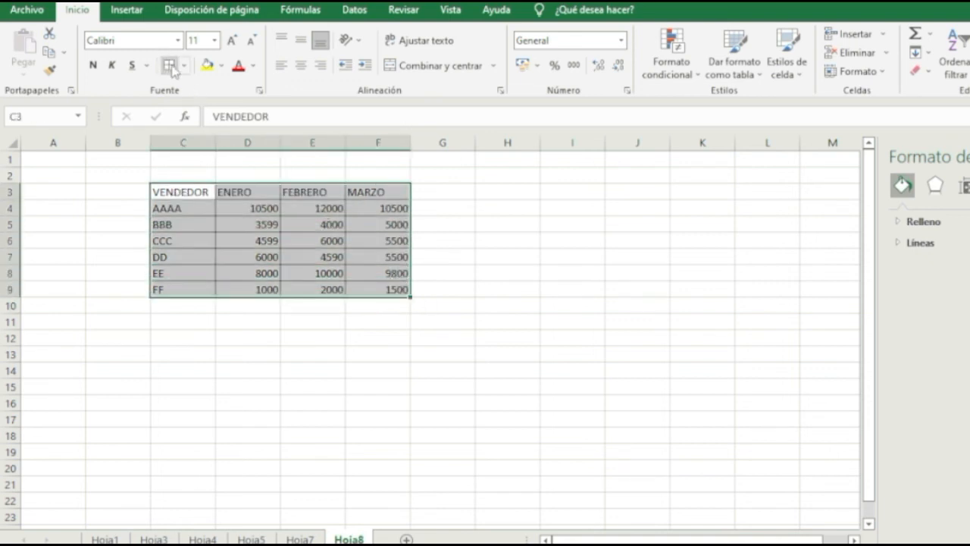
Insert a 2-D clustered column chart from the sales table and place it beside the data, over columns G to L
left_click(125, 11)
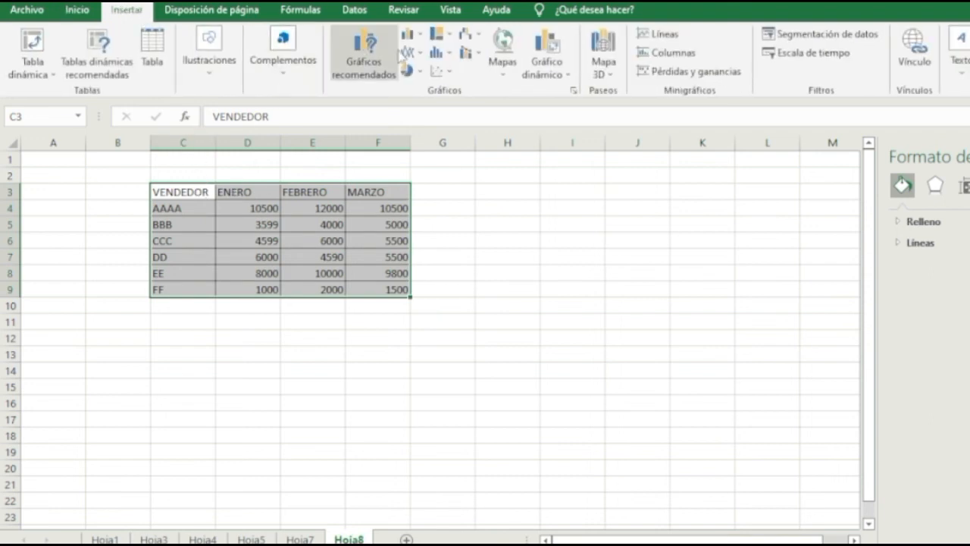
left_click(453, 55)
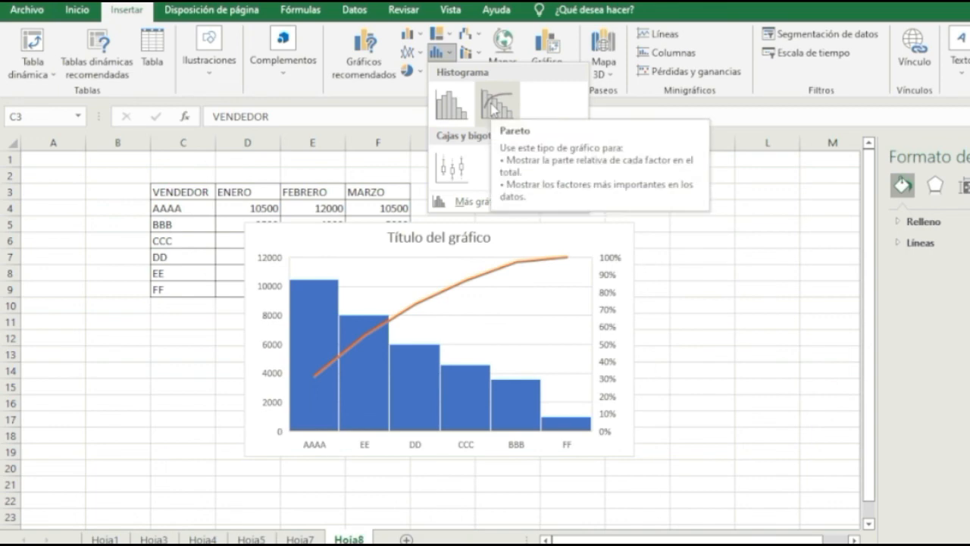
left_click(413, 38)
left_click(411, 37)
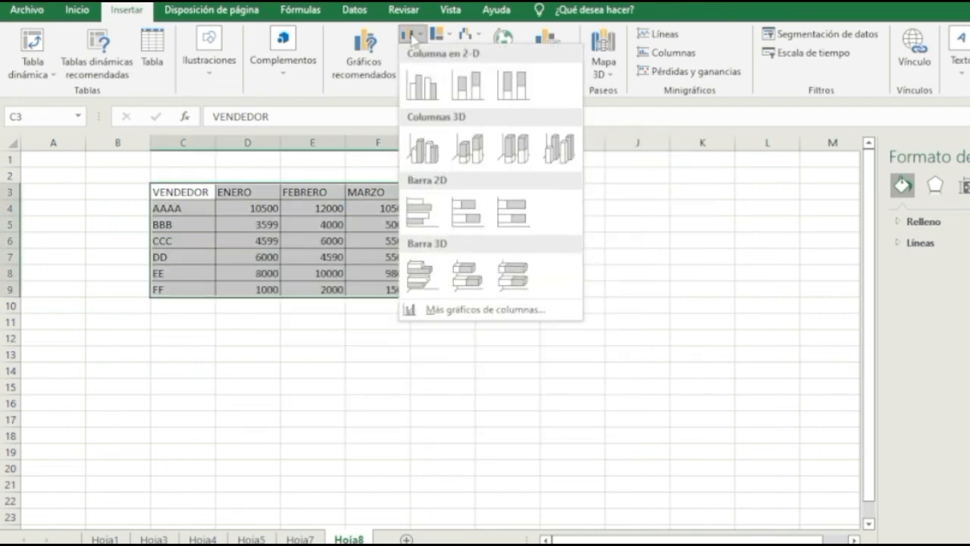
left_click(430, 104)
left_click_drag(505, 224, 686, 178)
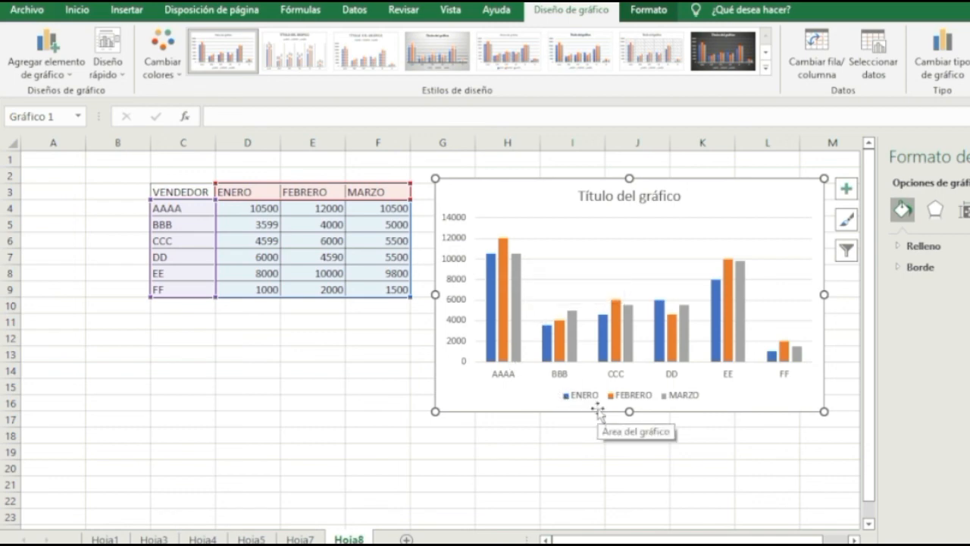
Replace the column chart's title with VENTAS
left_click(645, 197)
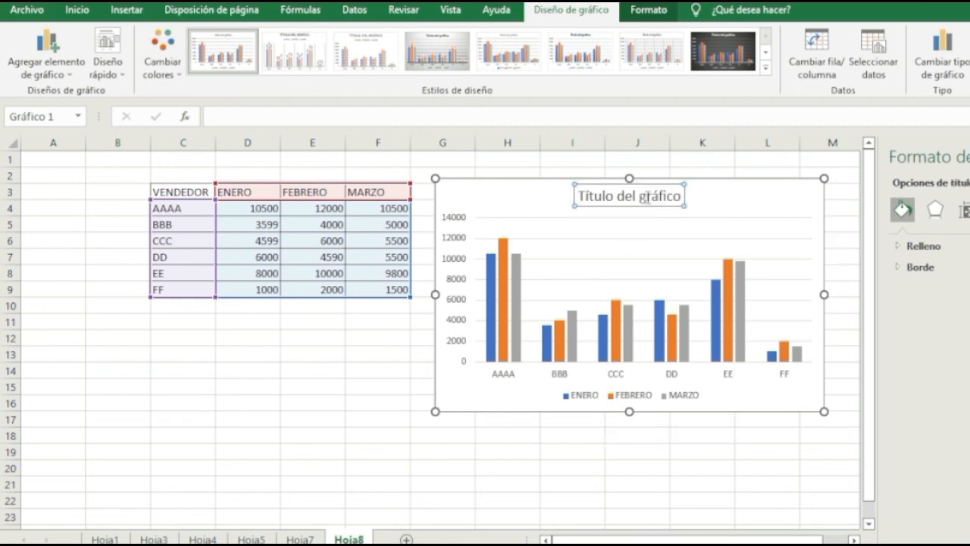
double_click(646, 197)
key("BackSpace")
key("BackSpace")
key("BackSpace")
key("BackSpace")
key("BackSpace")
key("BackSpace")
key("BackSpace")
key("BackSpace")
key("BackSpace")
key("BackSpace")
key("BackSpace")
key("BackSpace")
type("VE")
type("TA")
key("BackSpace")
key("BackSpace")
key("BackSpace")
type("ENTAS")
left_click(584, 449)
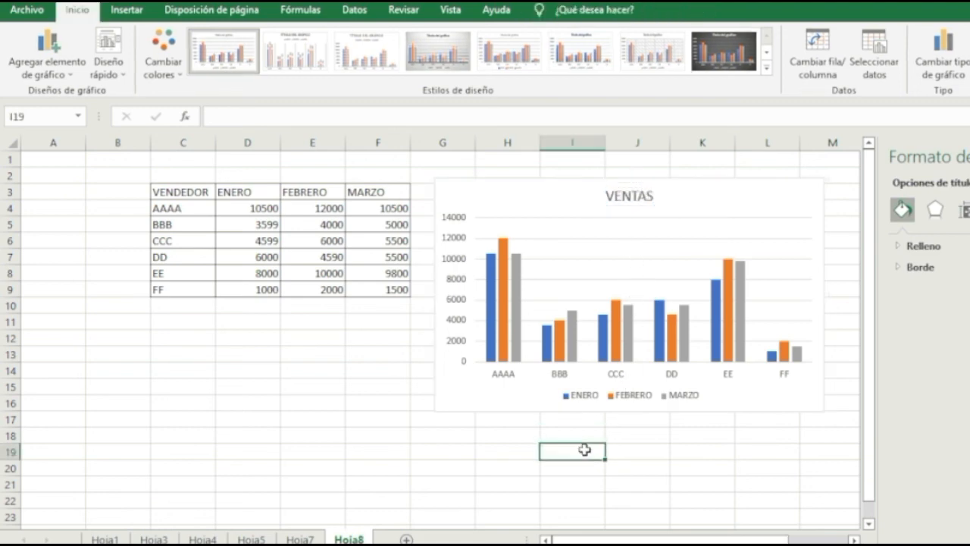
Examine the ENERO, FEBRERO and MARZO column series in the VENTAS chart against the table data
left_click(516, 342)
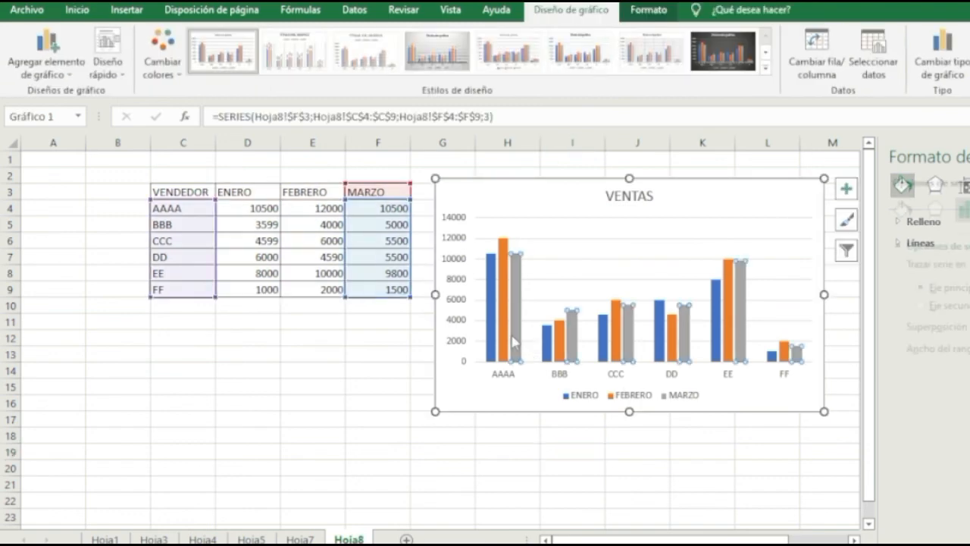
left_click(505, 319)
left_click(489, 326)
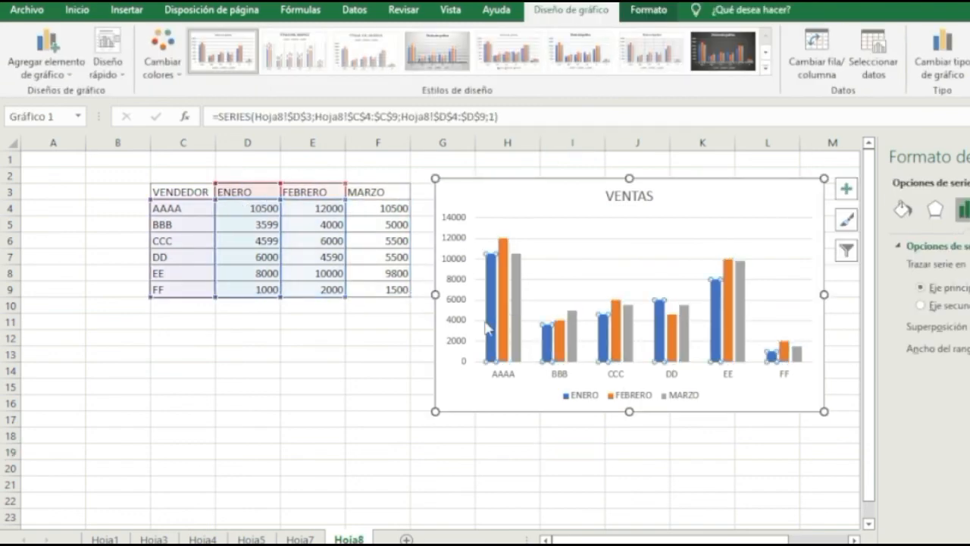
mouse_move(501, 271)
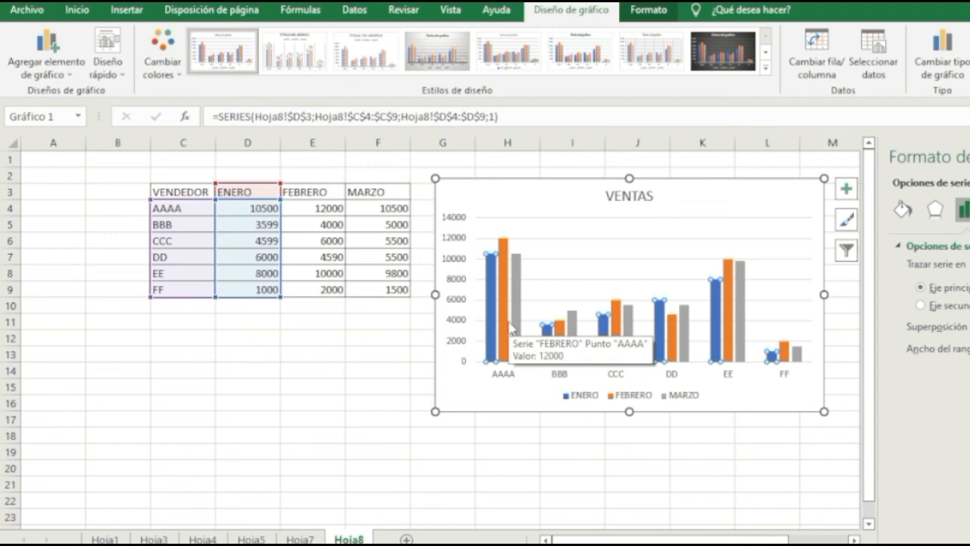
left_click(527, 436)
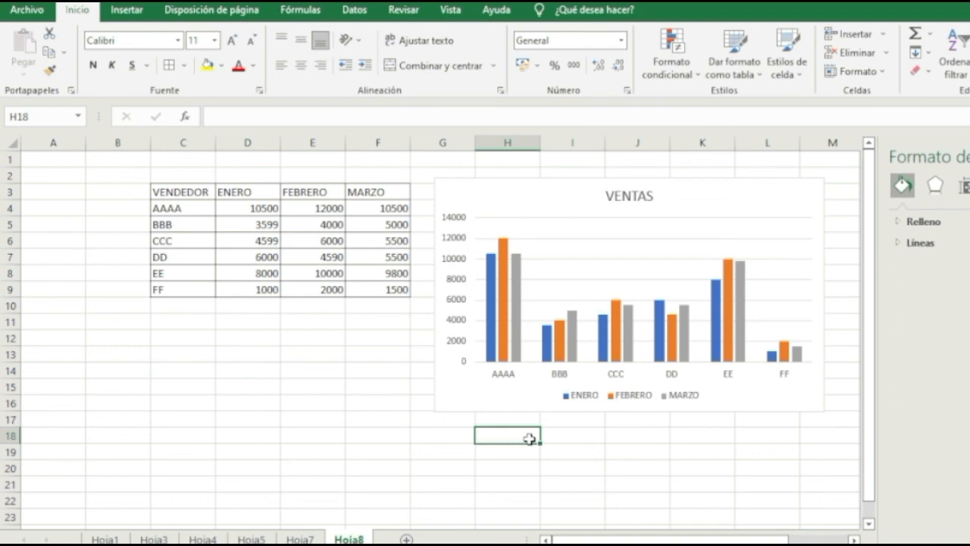
left_click(797, 364)
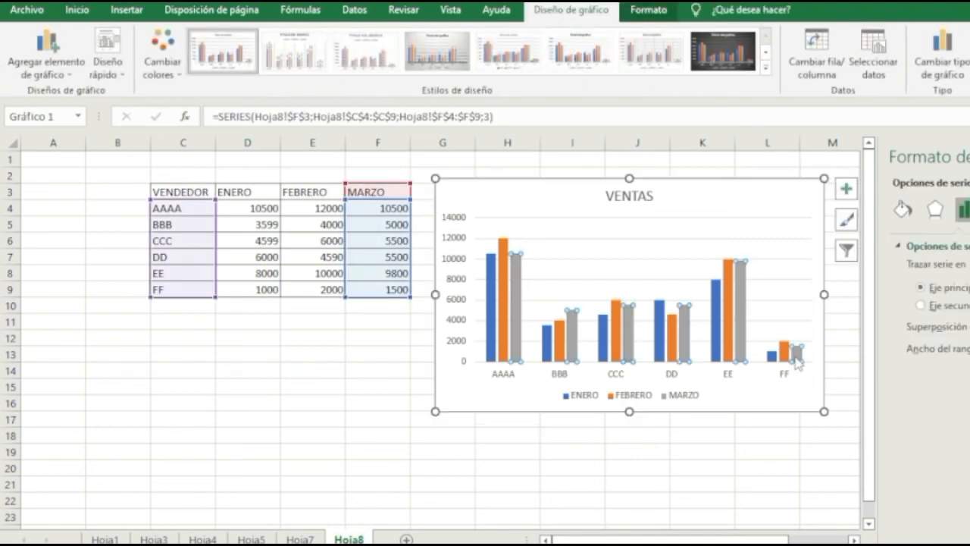
Examine the columns of sellers AAAA, BBB, EE and FF in the VENTAS chart and their data values
left_click(752, 463)
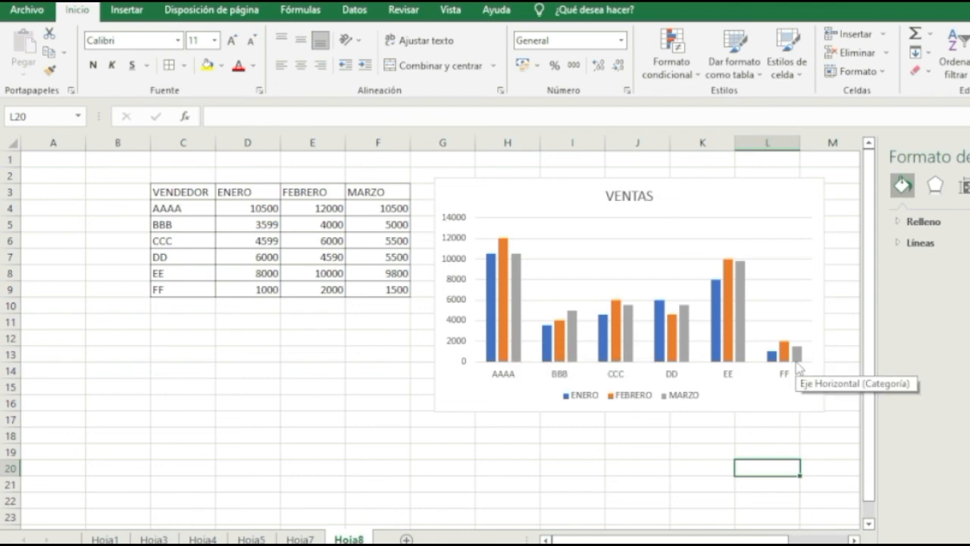
mouse_move(799, 360)
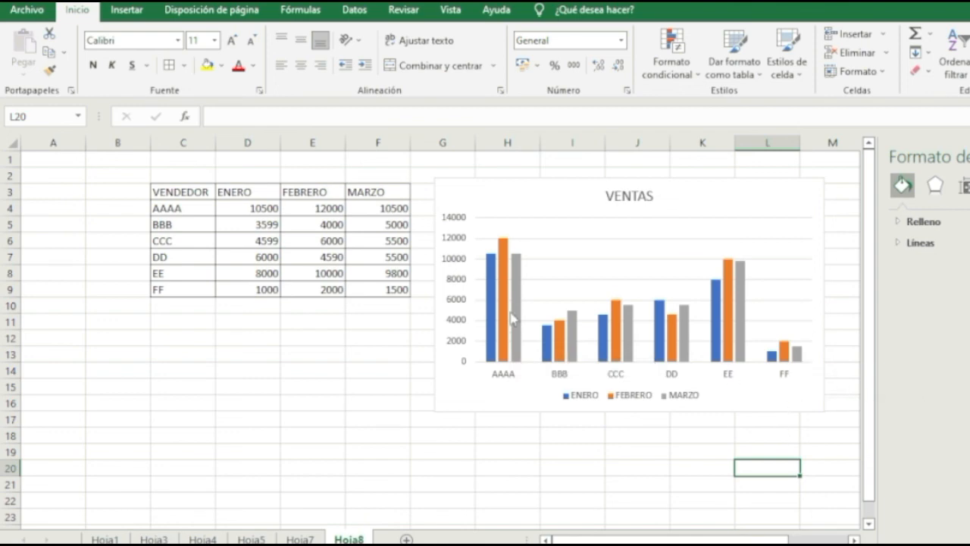
mouse_move(511, 317)
mouse_move(572, 350)
mouse_move(723, 293)
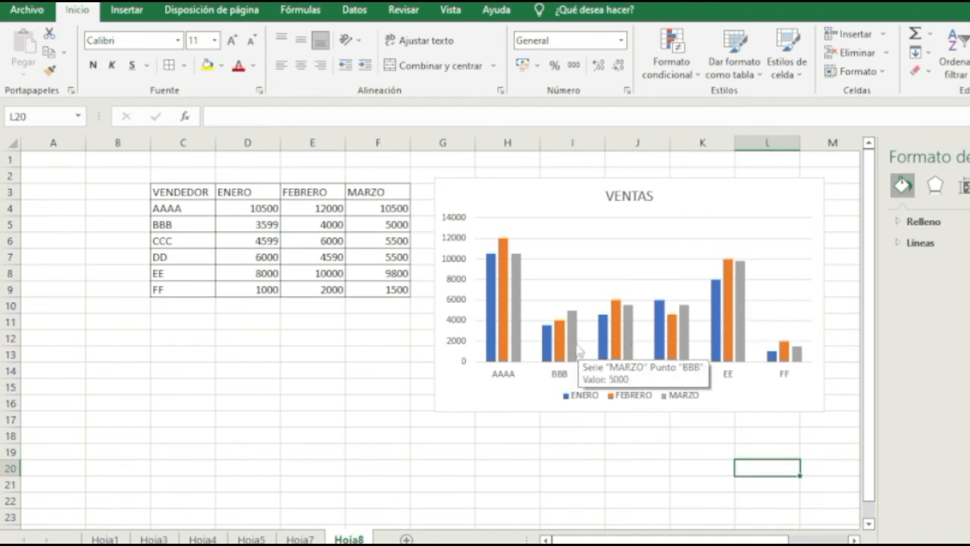
mouse_move(744, 307)
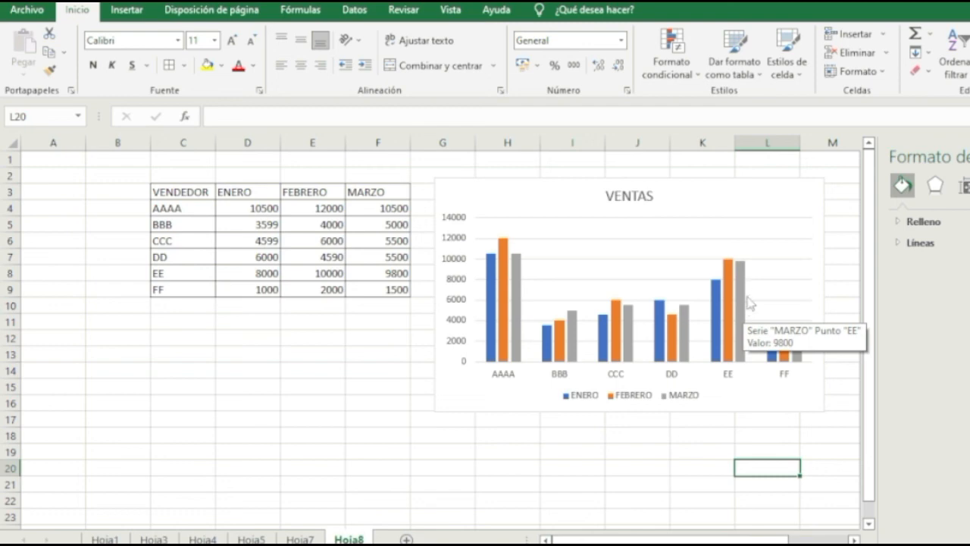
Move the VENTAS chart up slightly so its upper edge lines up with the start of row 2
left_click(591, 227)
left_click_drag(602, 186, 602, 168)
left_click(583, 454)
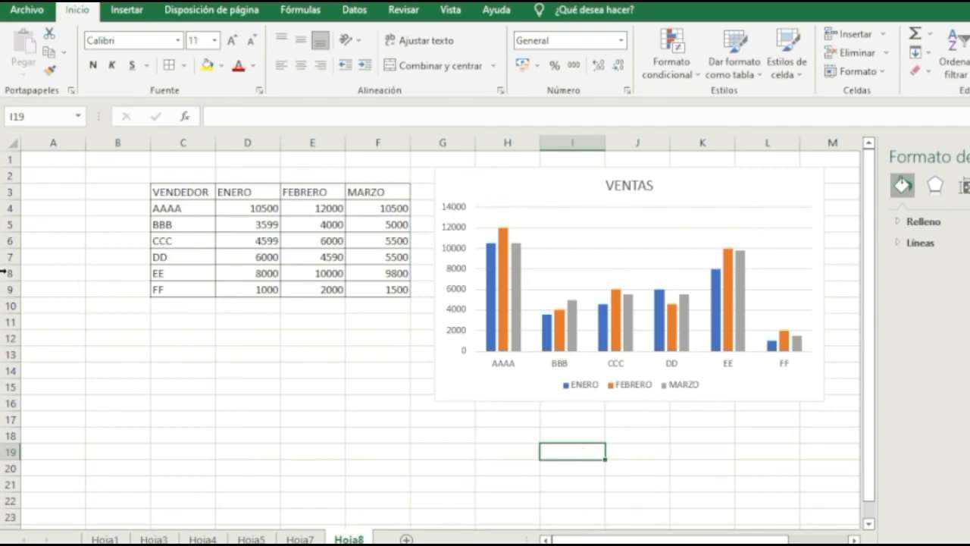
Recolor the VENTAS chart with the multicolor palette Paleta de colores 4 (green, blue and gold)
left_click(138, 9)
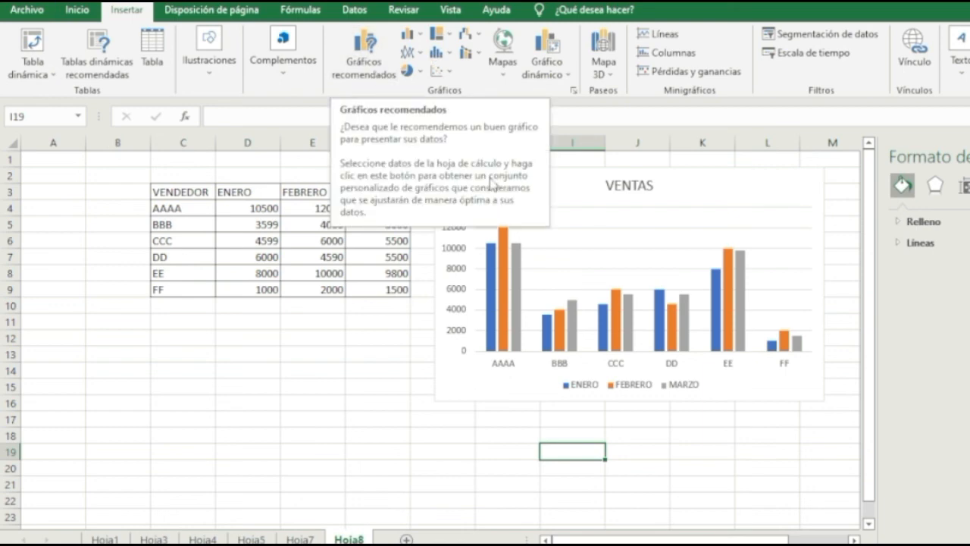
left_click(585, 269)
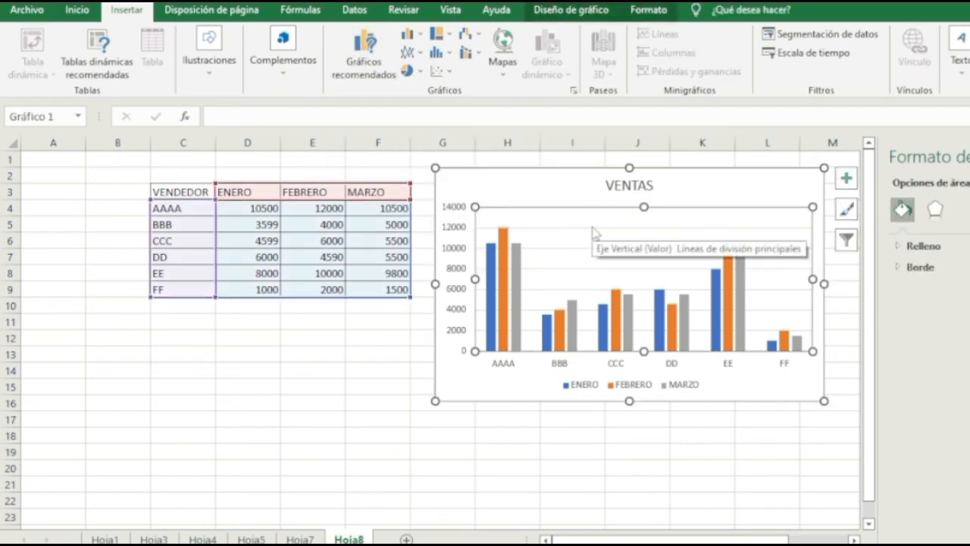
left_click(571, 10)
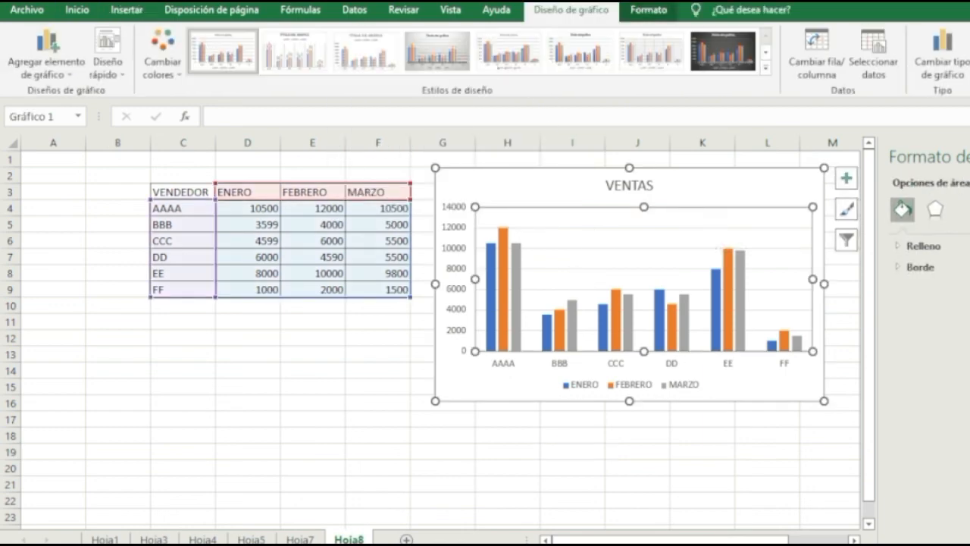
left_click(168, 72)
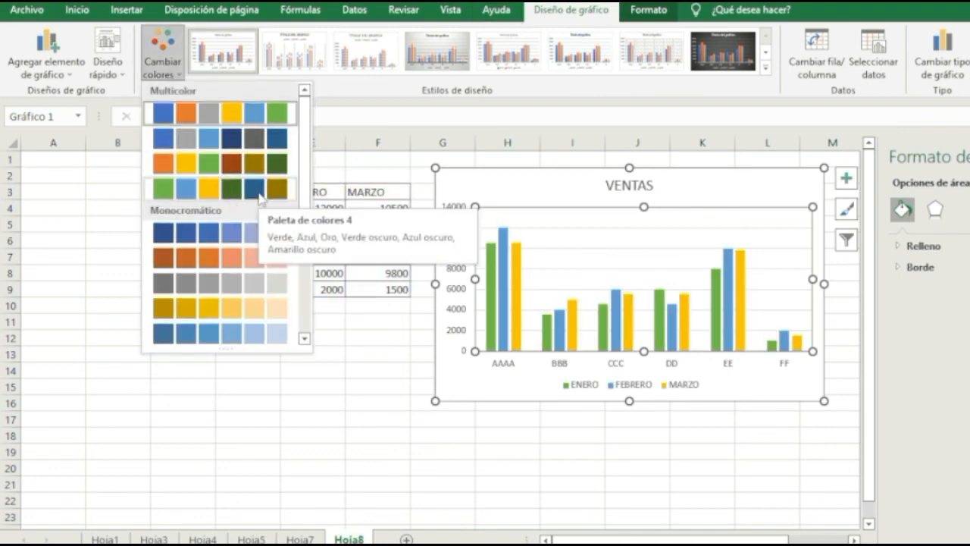
left_click(259, 198)
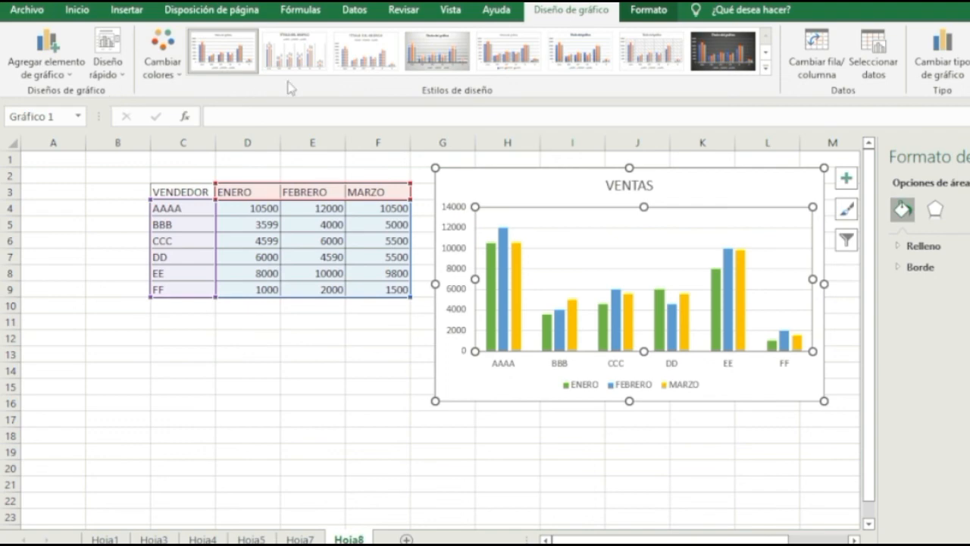
Try the fifth and seventh chart styles on the VENTAS chart, and apply the last style in the full style gallery
left_click(514, 53)
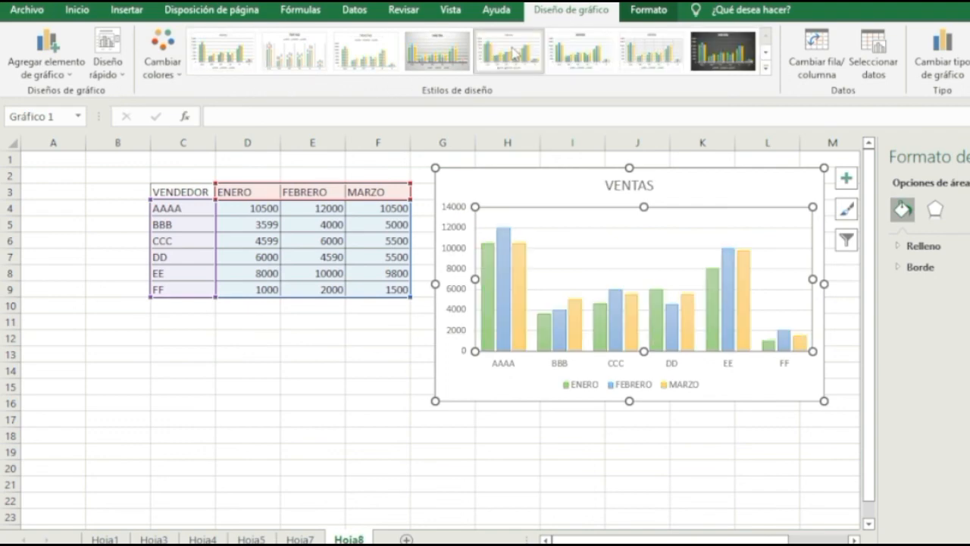
left_click(656, 60)
left_click(766, 68)
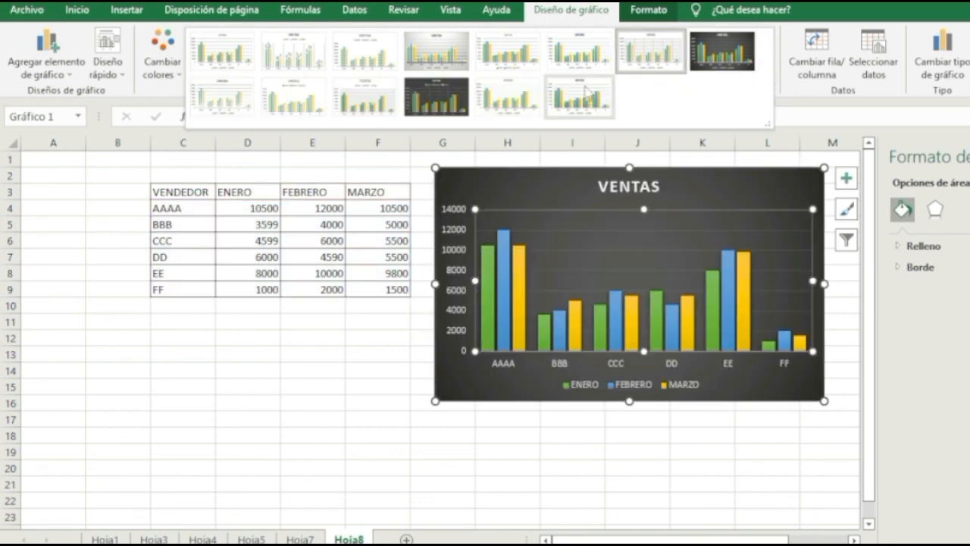
left_click(566, 107)
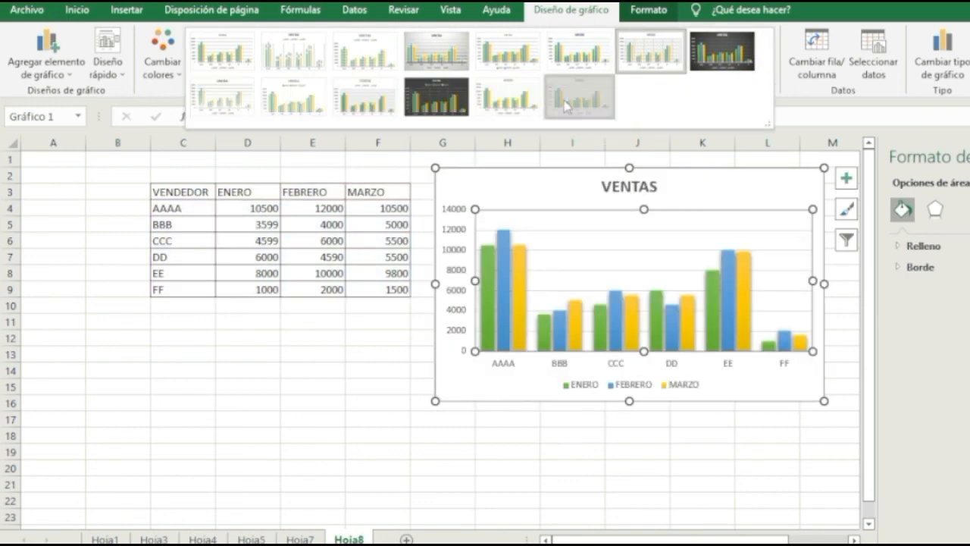